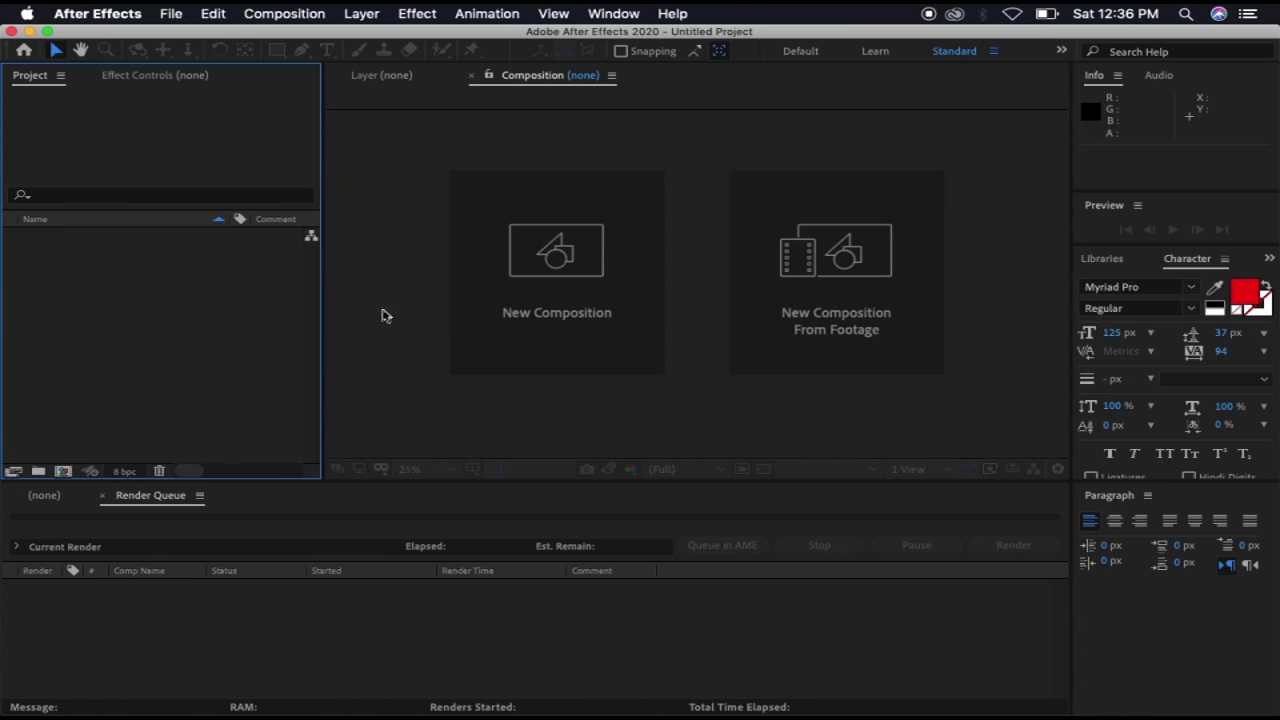
- Start a new, untitled After Effects project from File > New > New Project
click(176, 16)
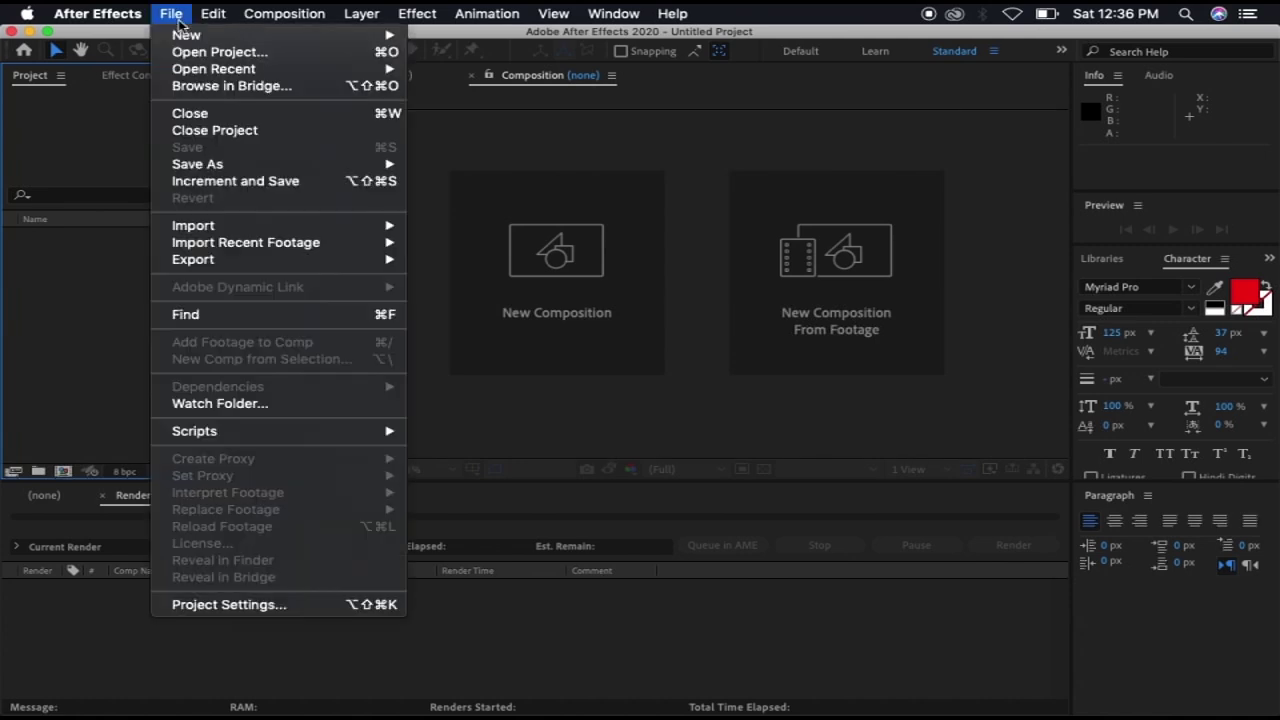
mouse_move(184, 35)
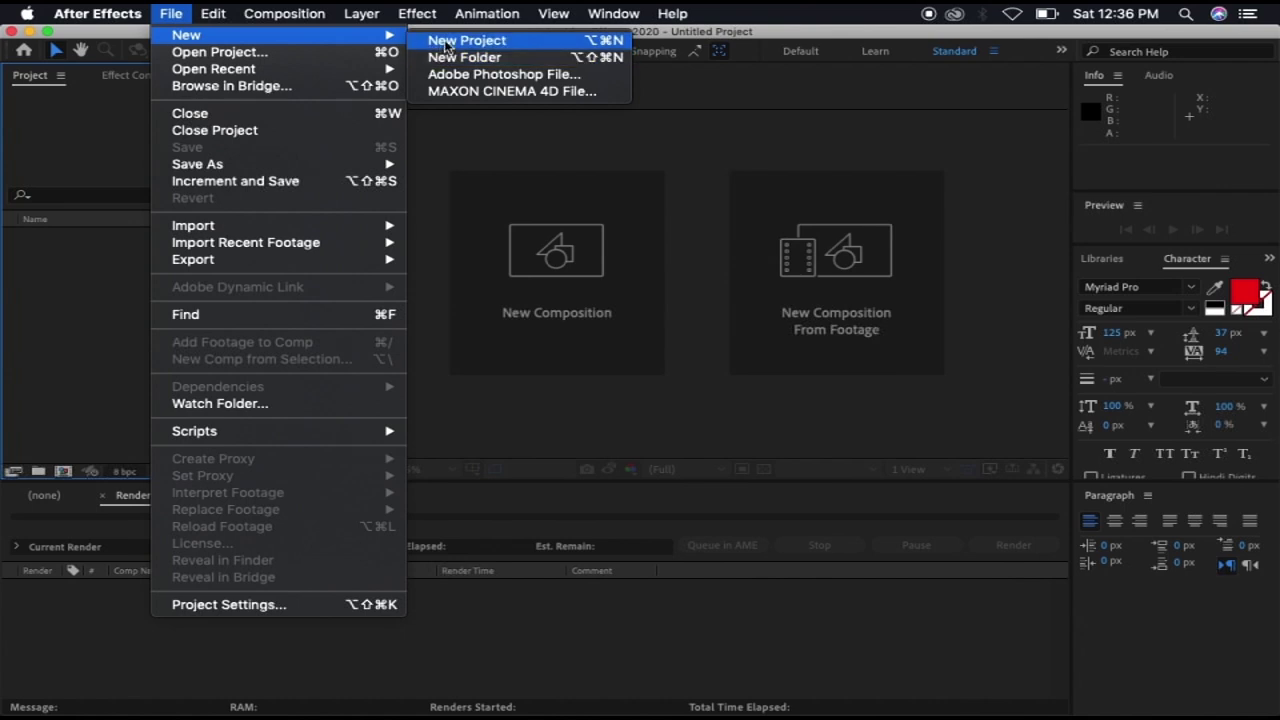
click(447, 43)
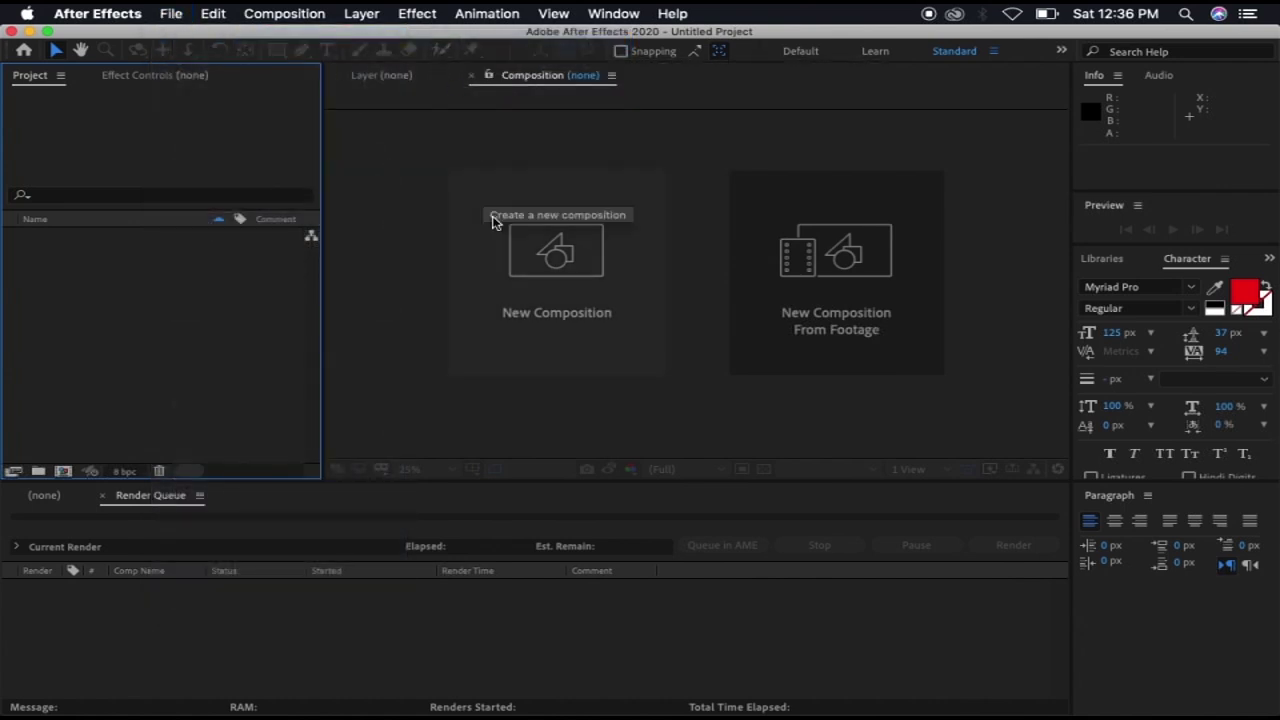
- Create Comp 1 at Half resolution with a duration of 0;00;10;00
click(548, 263)
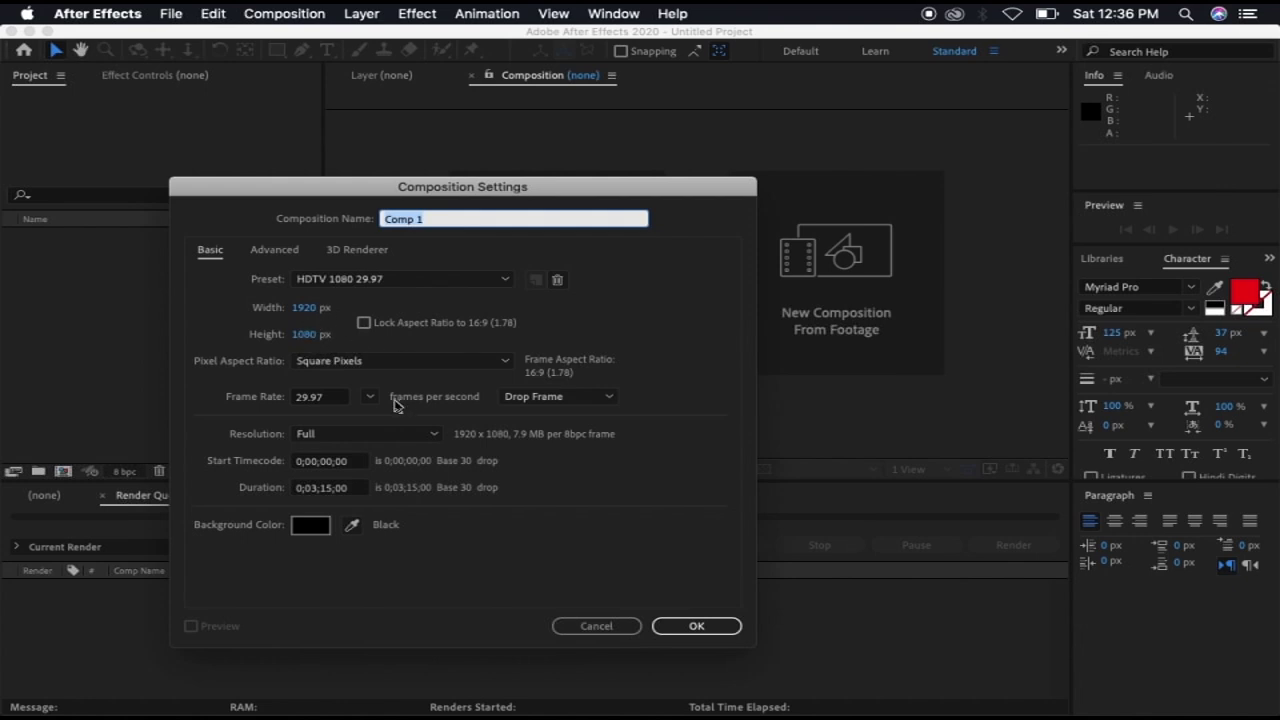
click(352, 436)
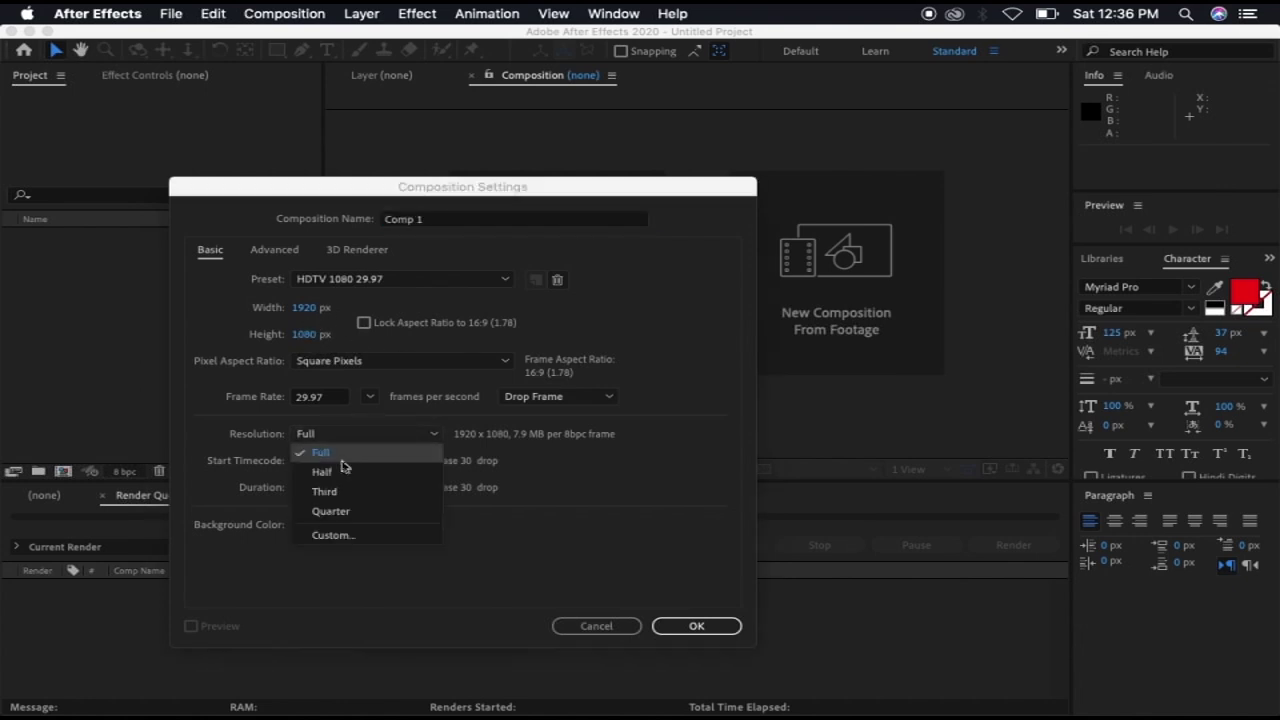
click(339, 469)
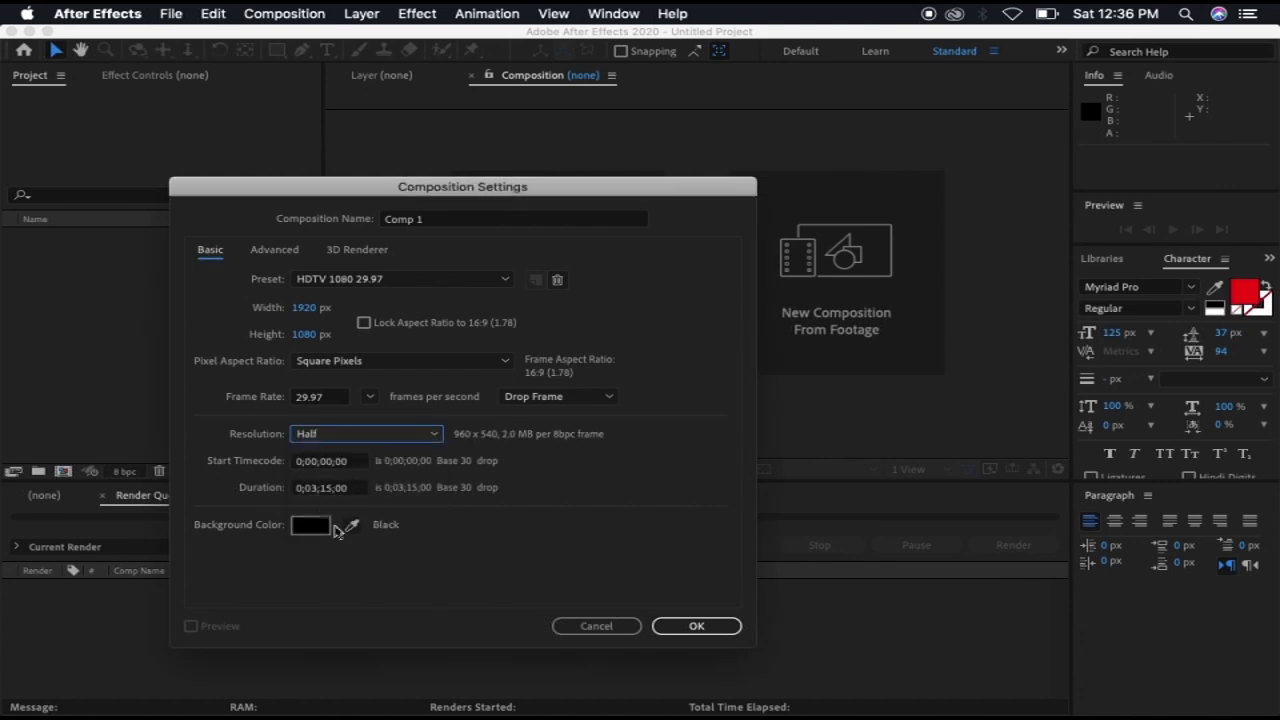
click(317, 489)
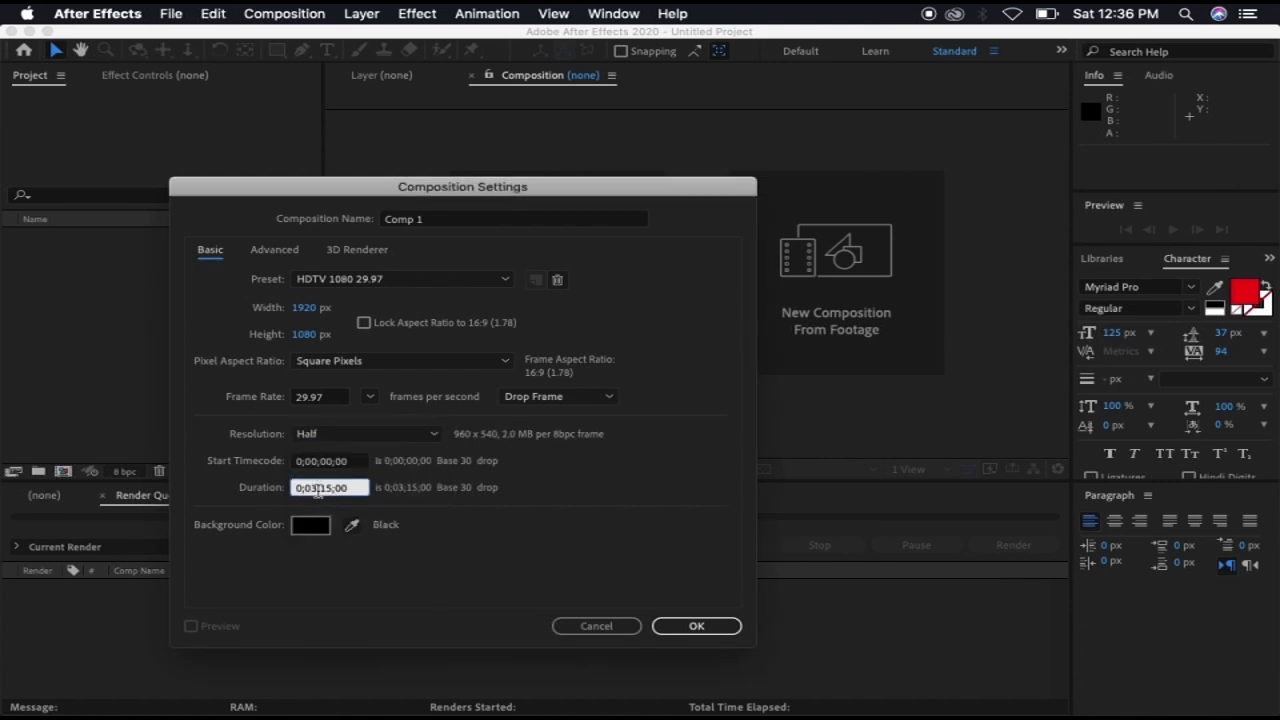
key(BackSpace)
text(0)
key(BackSpace)
text(0)
click(688, 628)
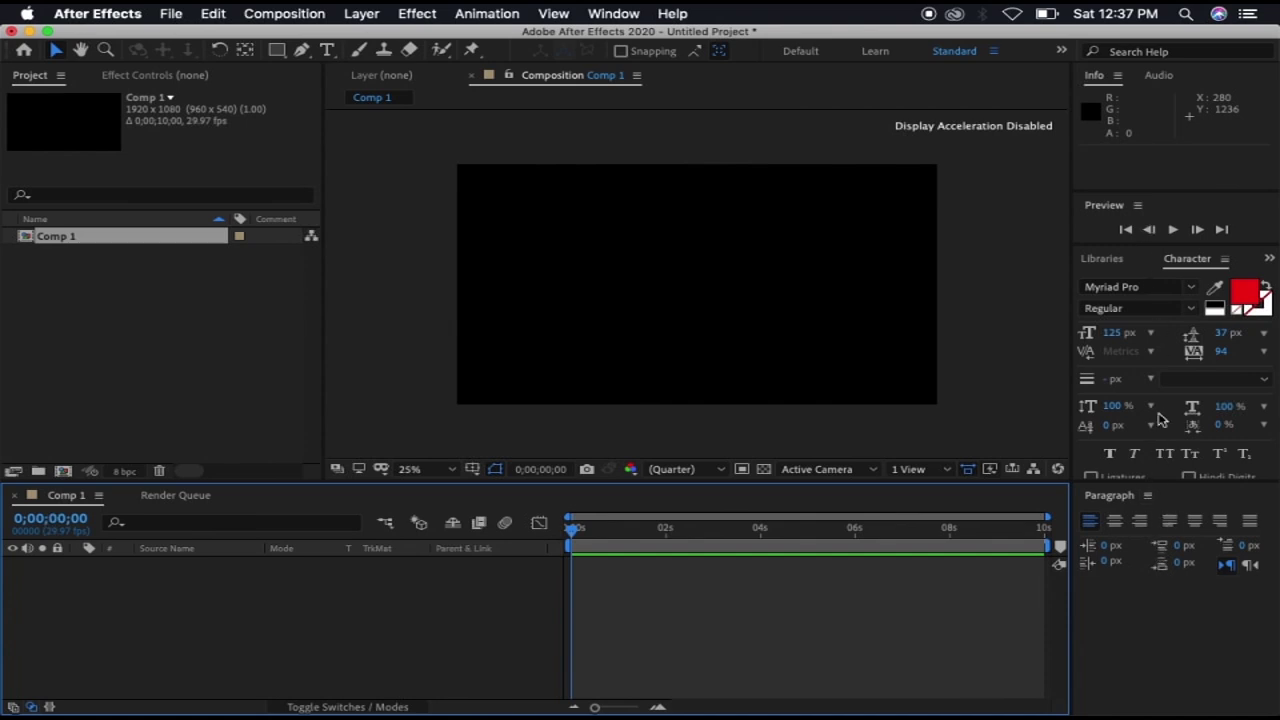
click(1117, 76)
click(1117, 76)
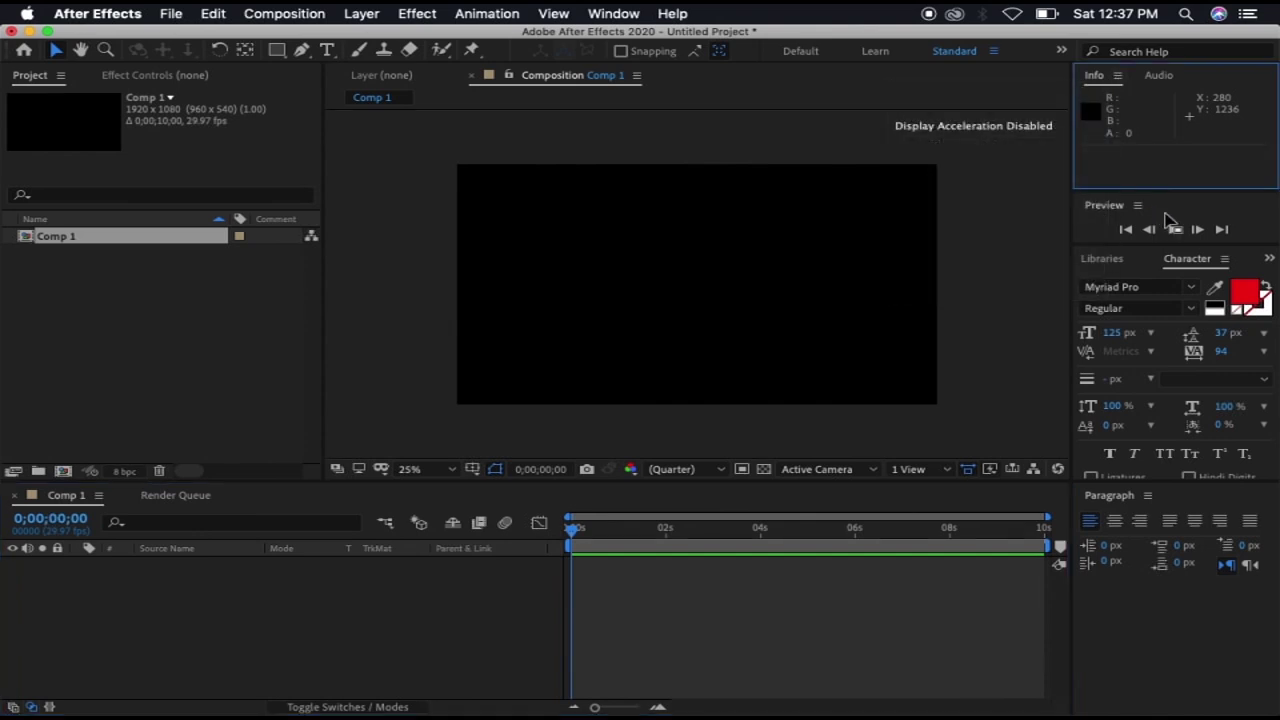
click(1157, 678)
click(189, 636)
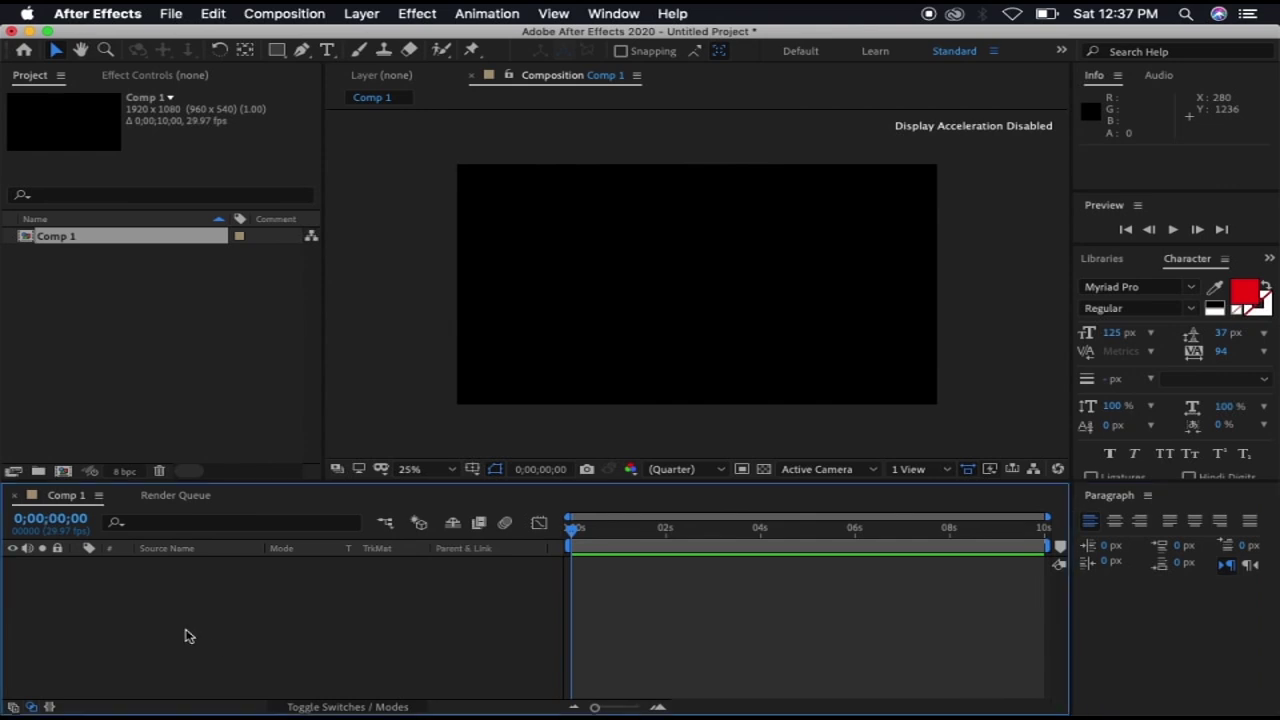
click(70, 243)
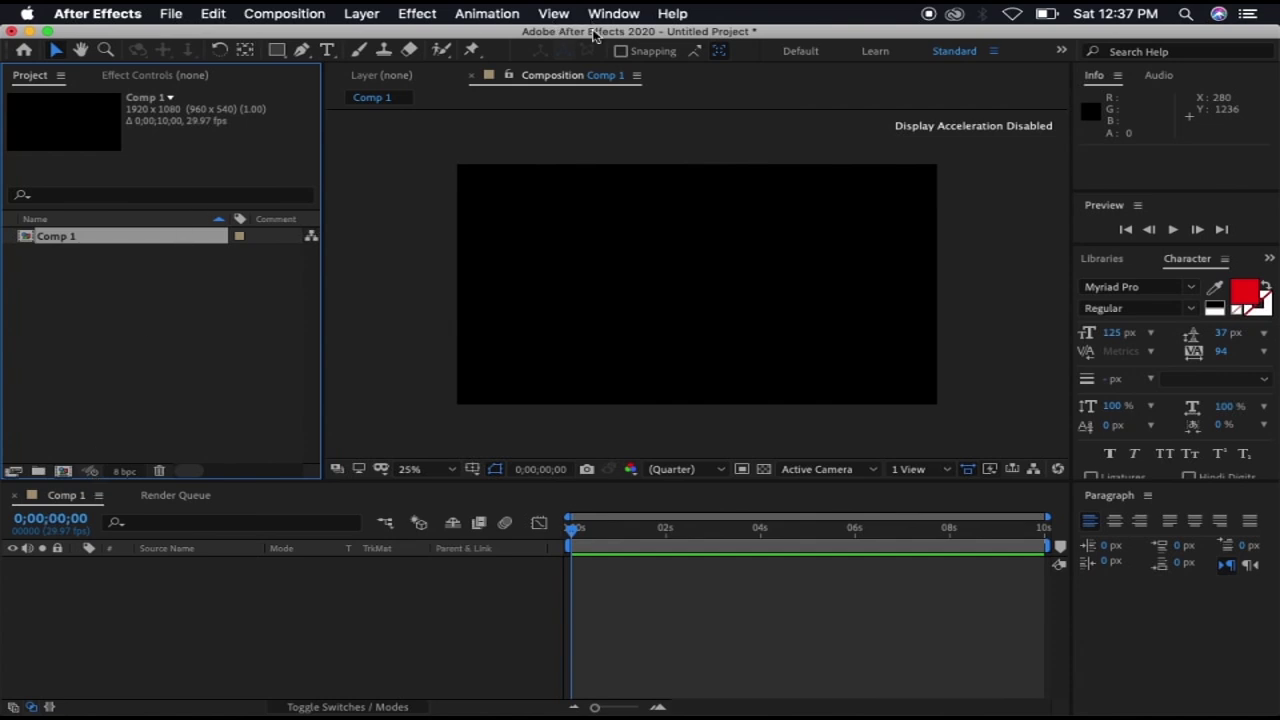
mouse_move(593, 34)
mouse_down()
mouse_move(484, 40)
mouse_move(547, 40)
mouse_up()
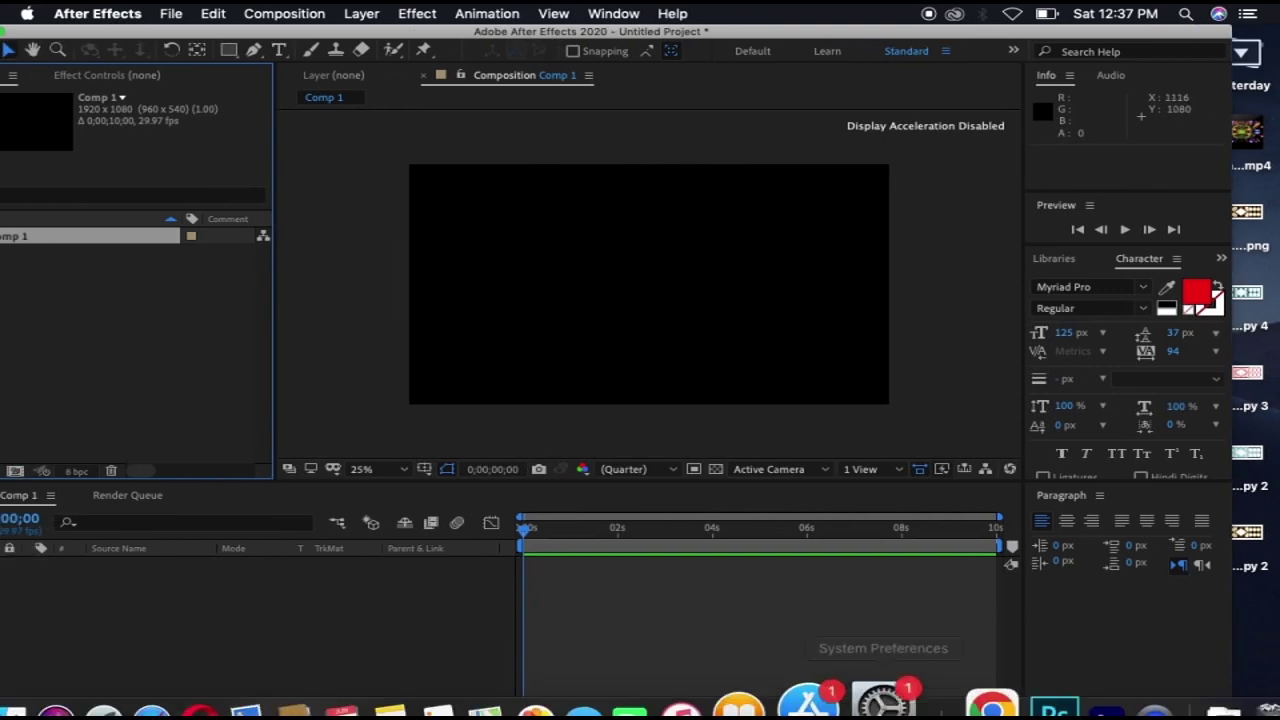
- Open the Downloads folder from the Dock in a Finder window
mouse_move(1088, 690)
click(1163, 665)
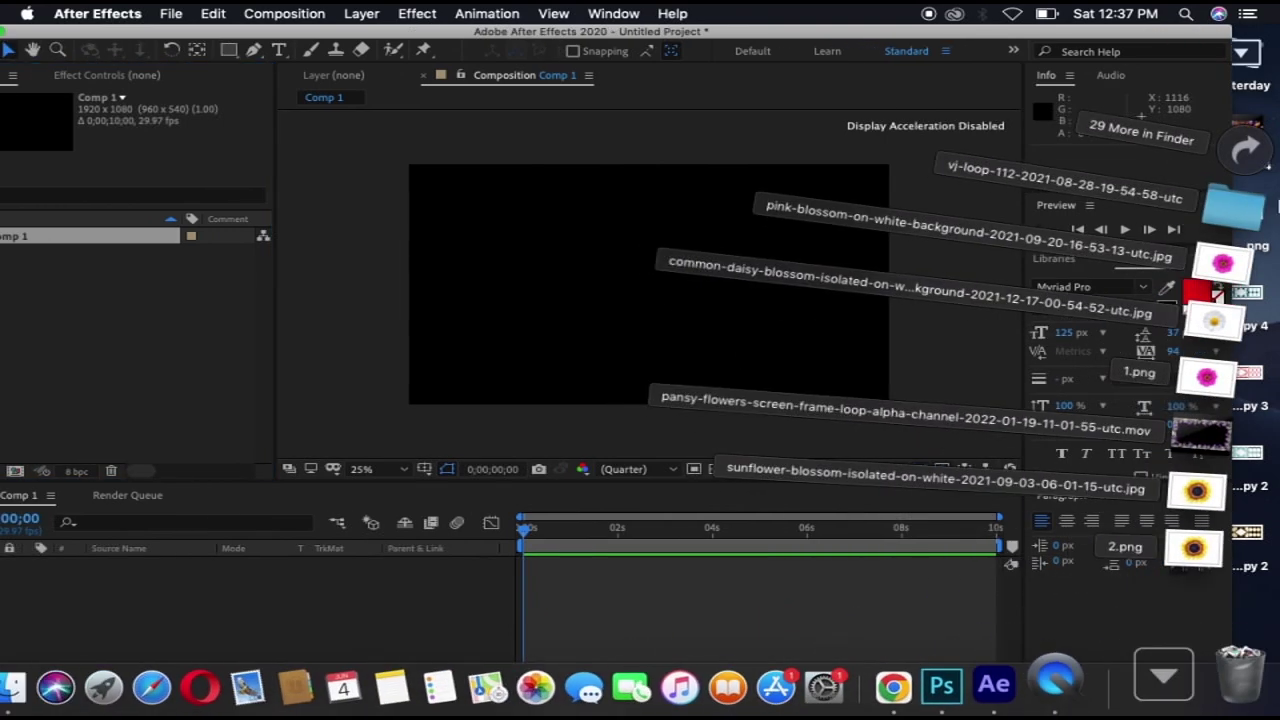
click(1258, 148)
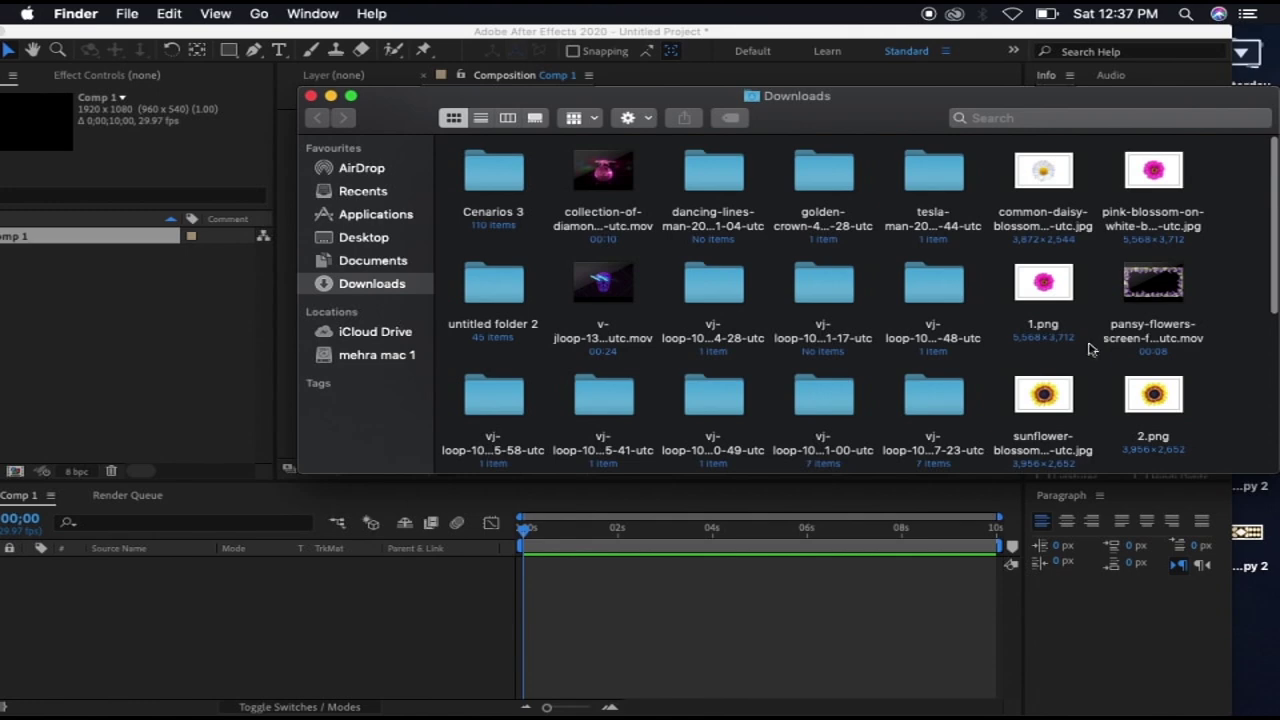
scroll(1088, 352, down, 1)
scroll(1088, 352, down, 2)
scroll(1088, 352, up, 3)
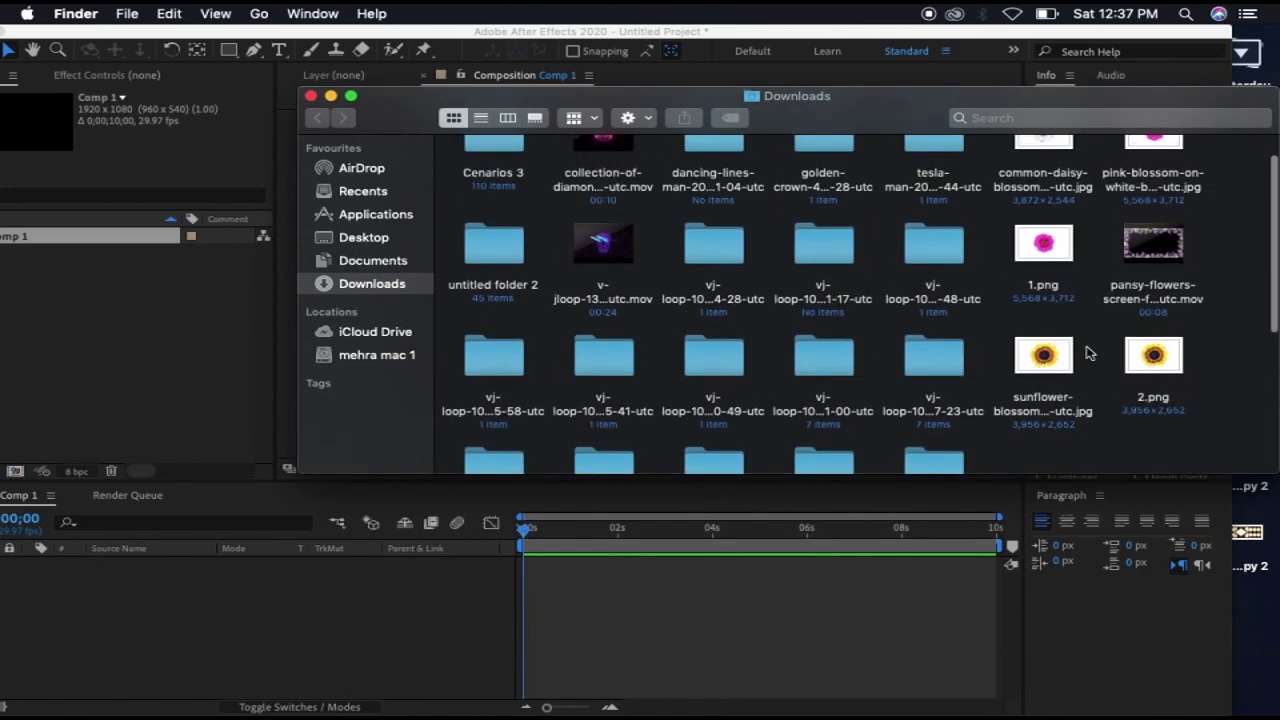
- Select 2.png and 1.png and drag them into the After Effects Project panel
click(1168, 355)
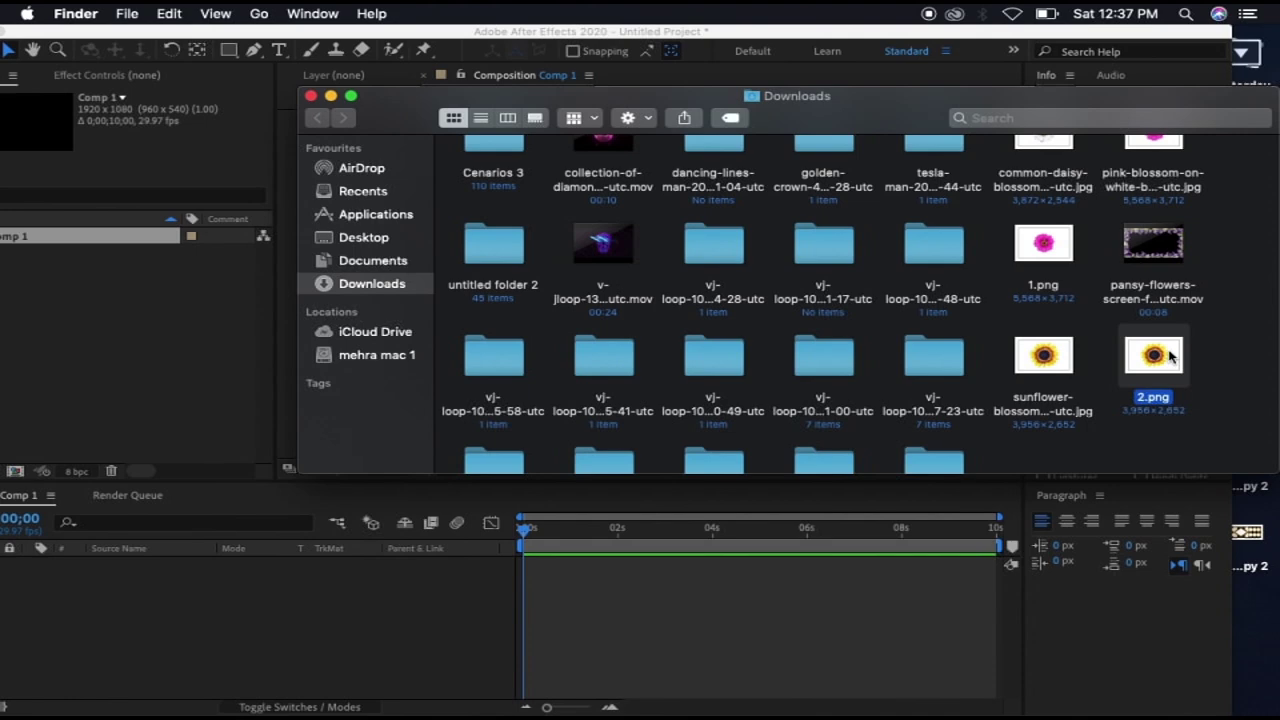
super+click(1060, 250)
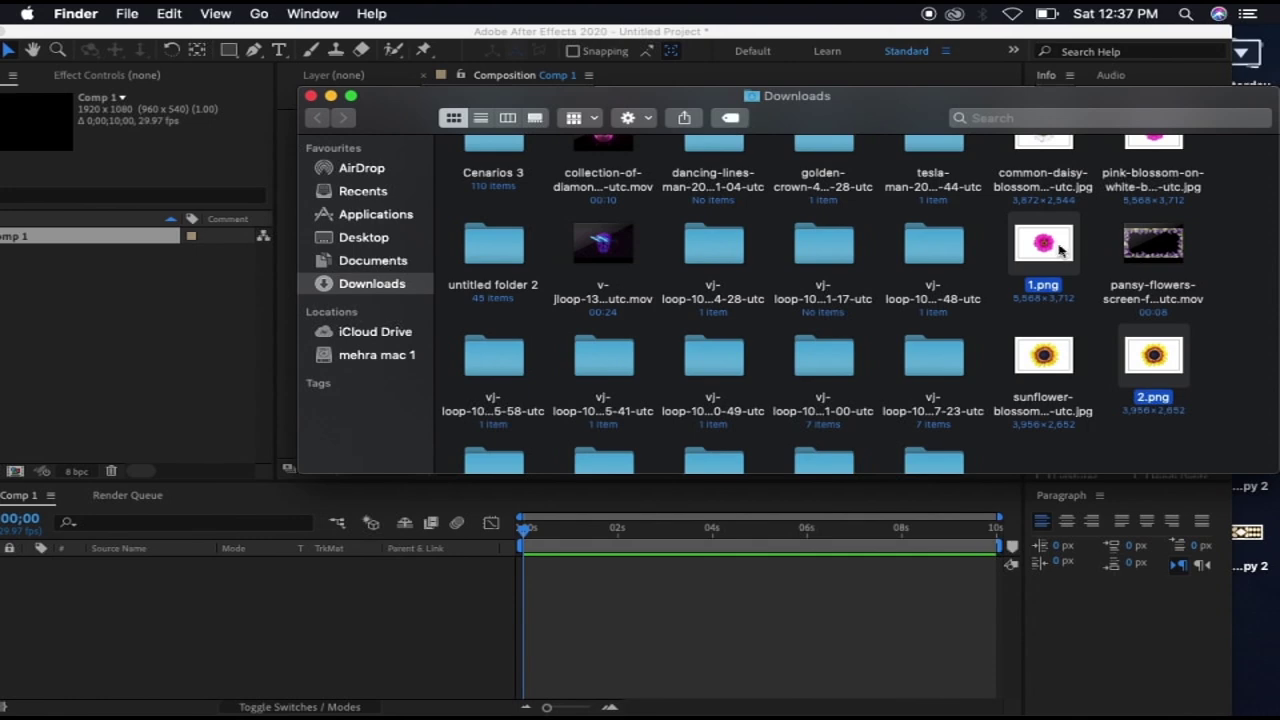
drag(1060, 250, 147, 326)
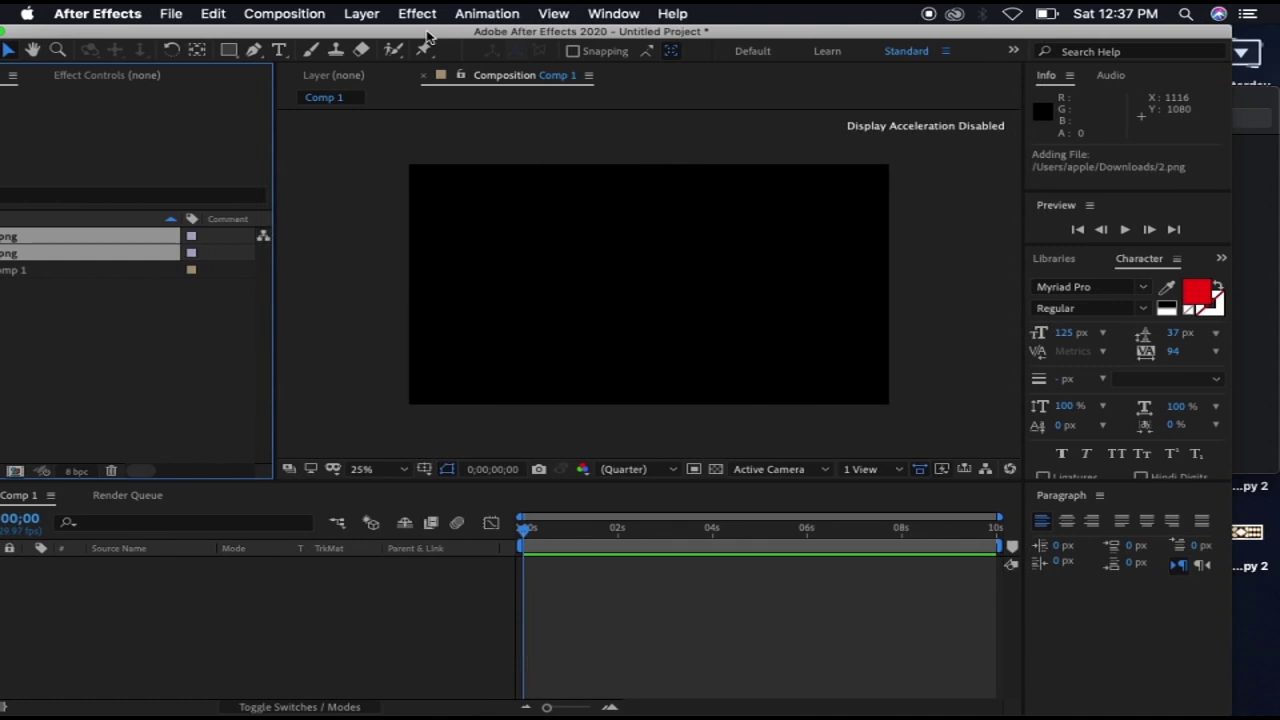
drag(426, 37, 474, 37)
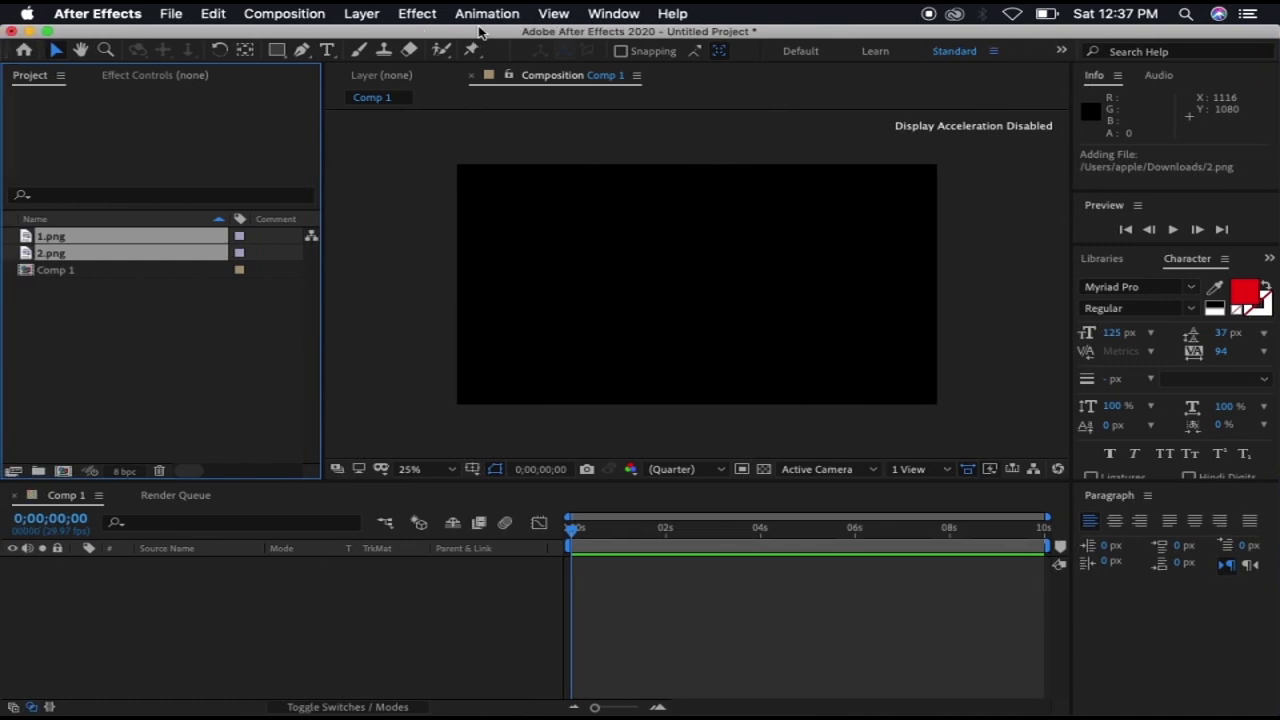
- Add the sunflower image 2.png from the Project panel to Comp 1's timeline
click(223, 333)
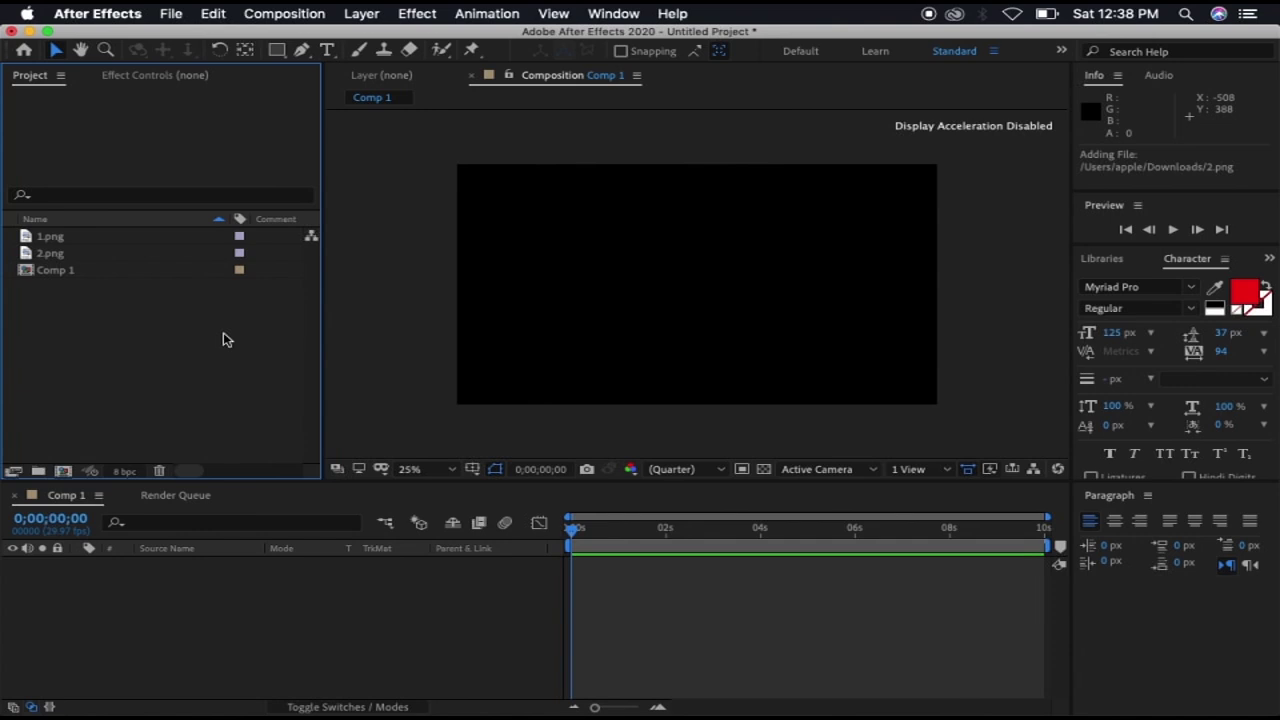
click(86, 239)
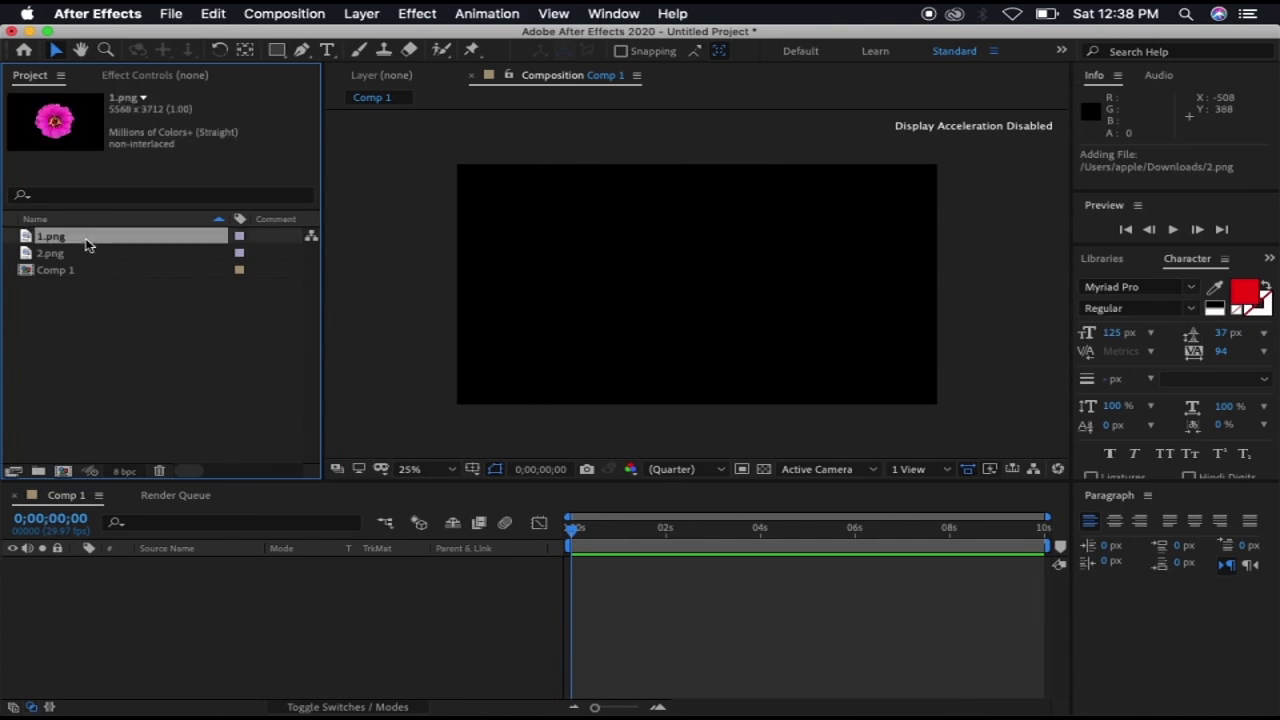
click(86, 256)
click(90, 240)
click(90, 256)
drag(90, 257, 252, 615)
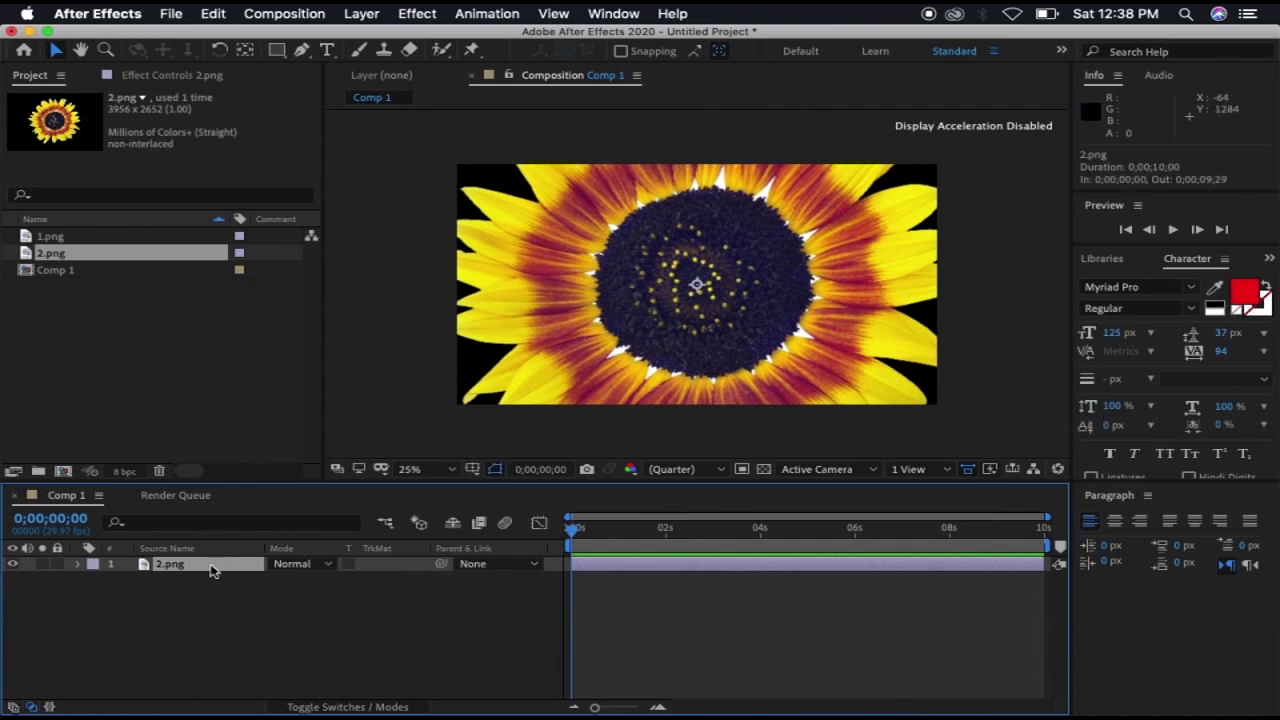
- Scale the sunflower layer down to 40%
key(s)
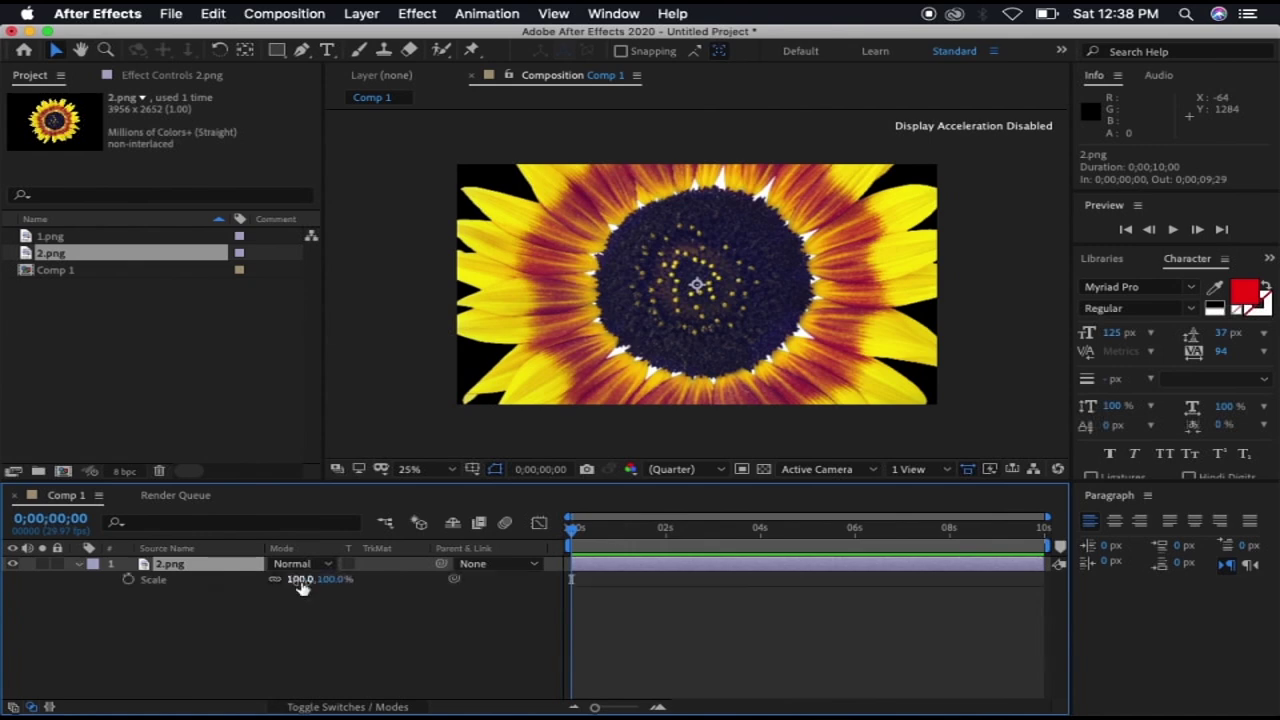
drag(301, 588, 250, 589)
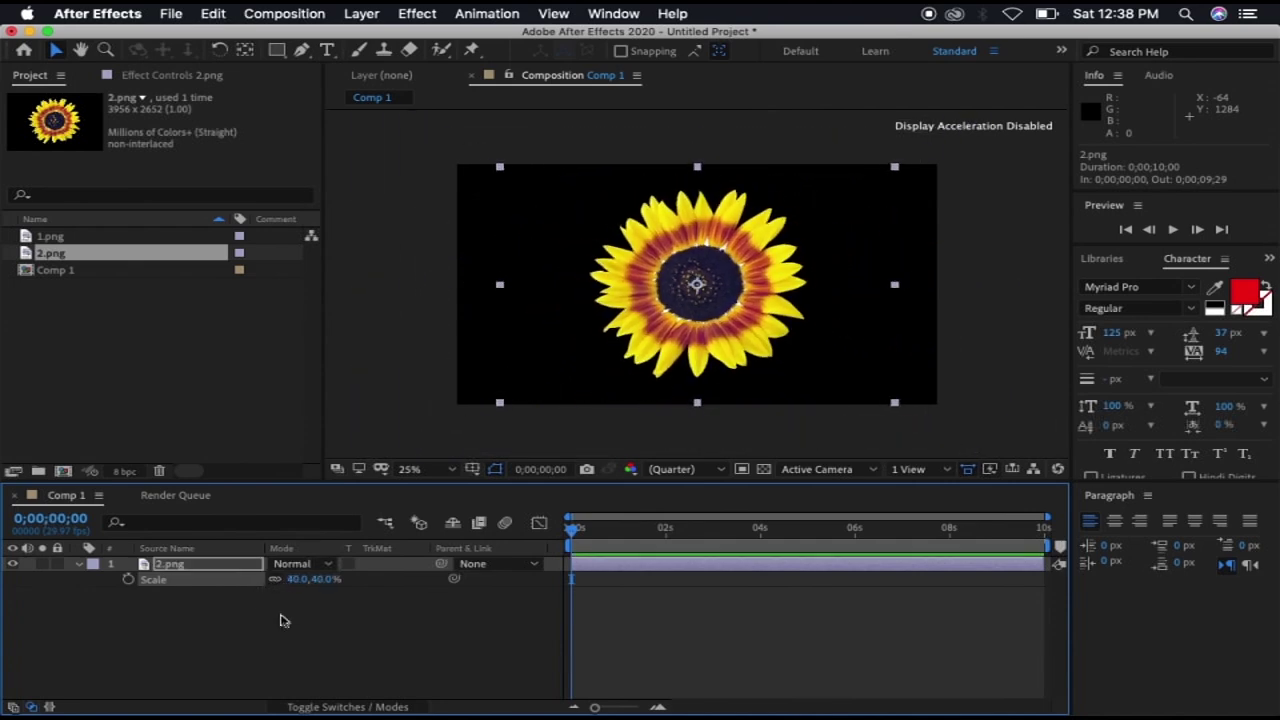
click(287, 623)
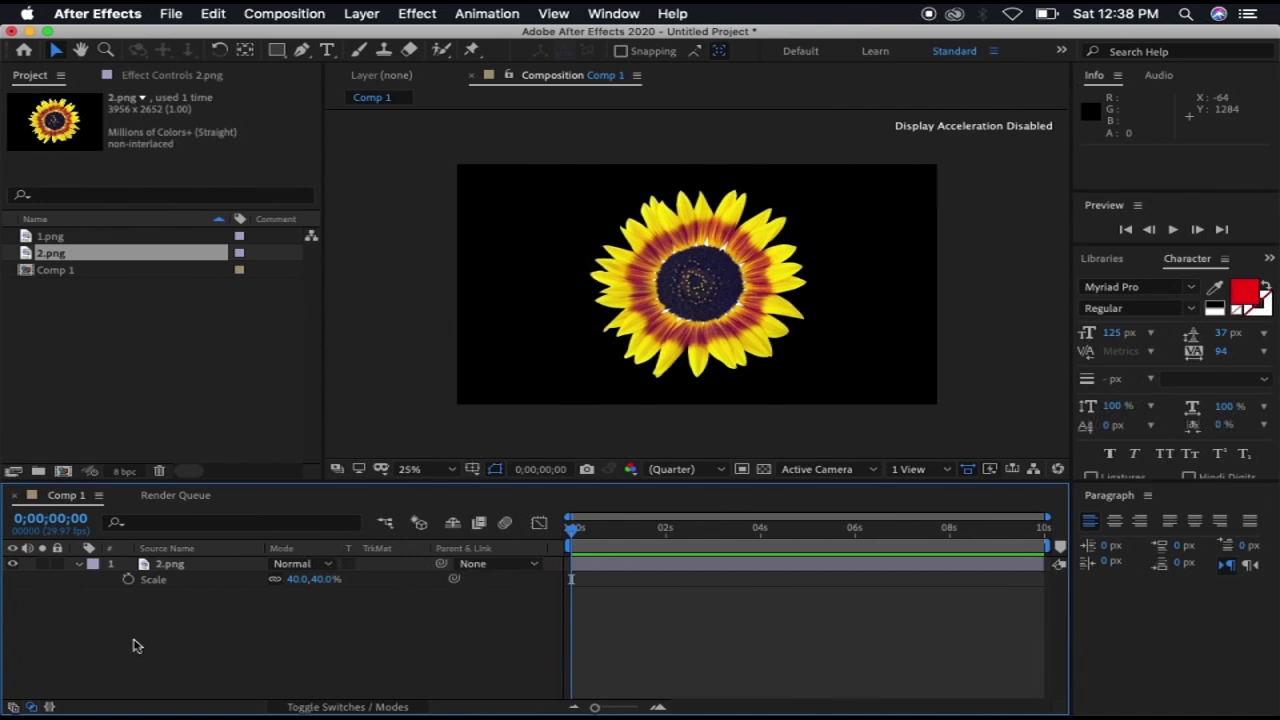
- Set the sunflower's Scale to 0% and add a Scale keyframe at 0;00;00;00
click(80, 566)
click(157, 649)
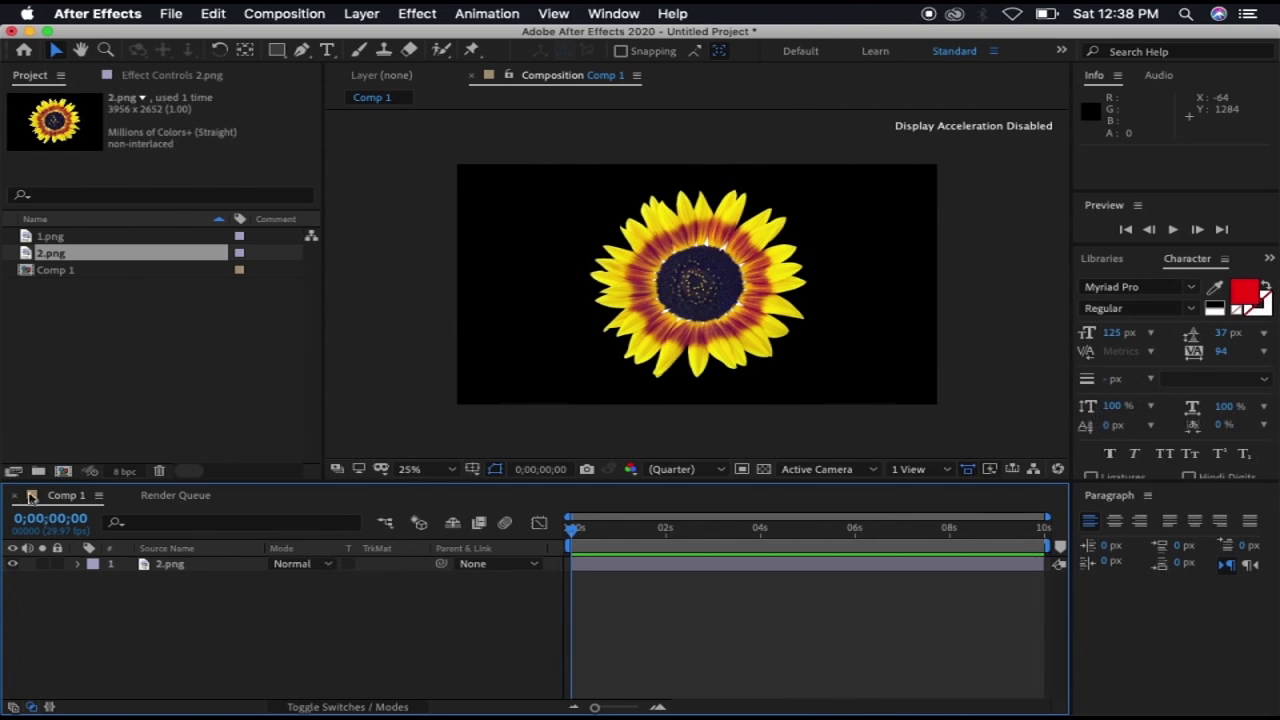
click(79, 568)
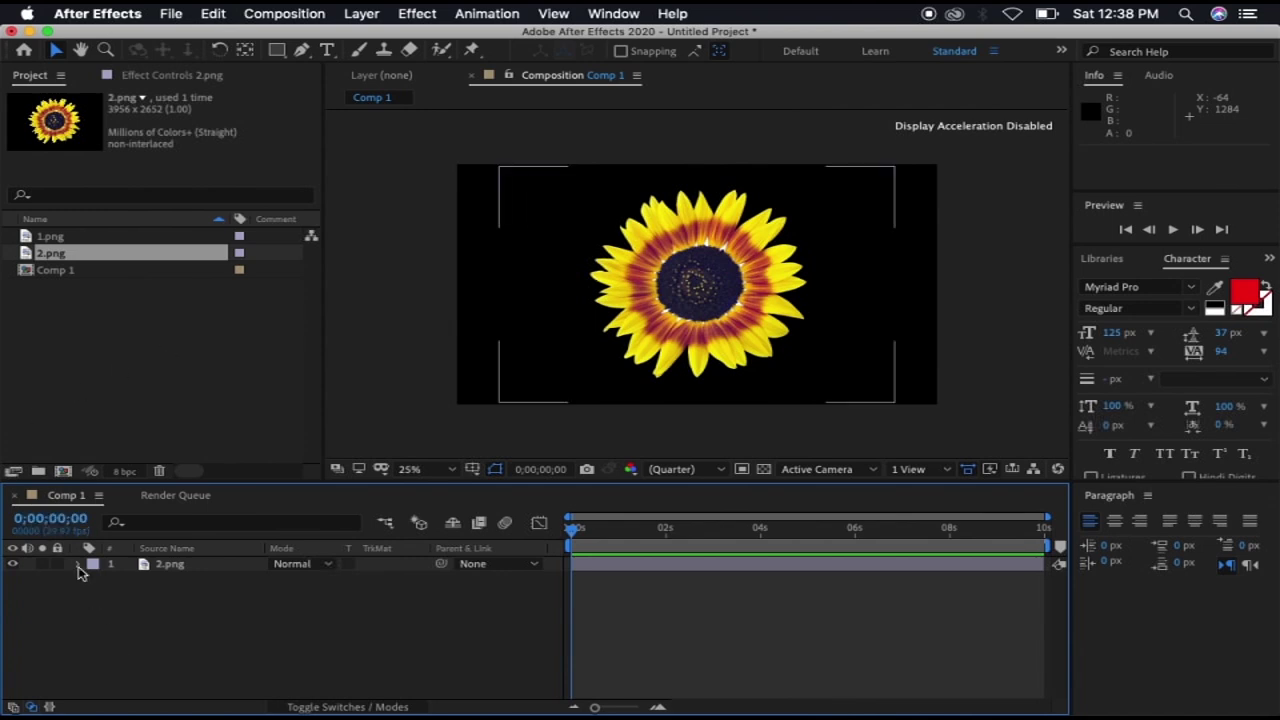
click(79, 565)
click(108, 694)
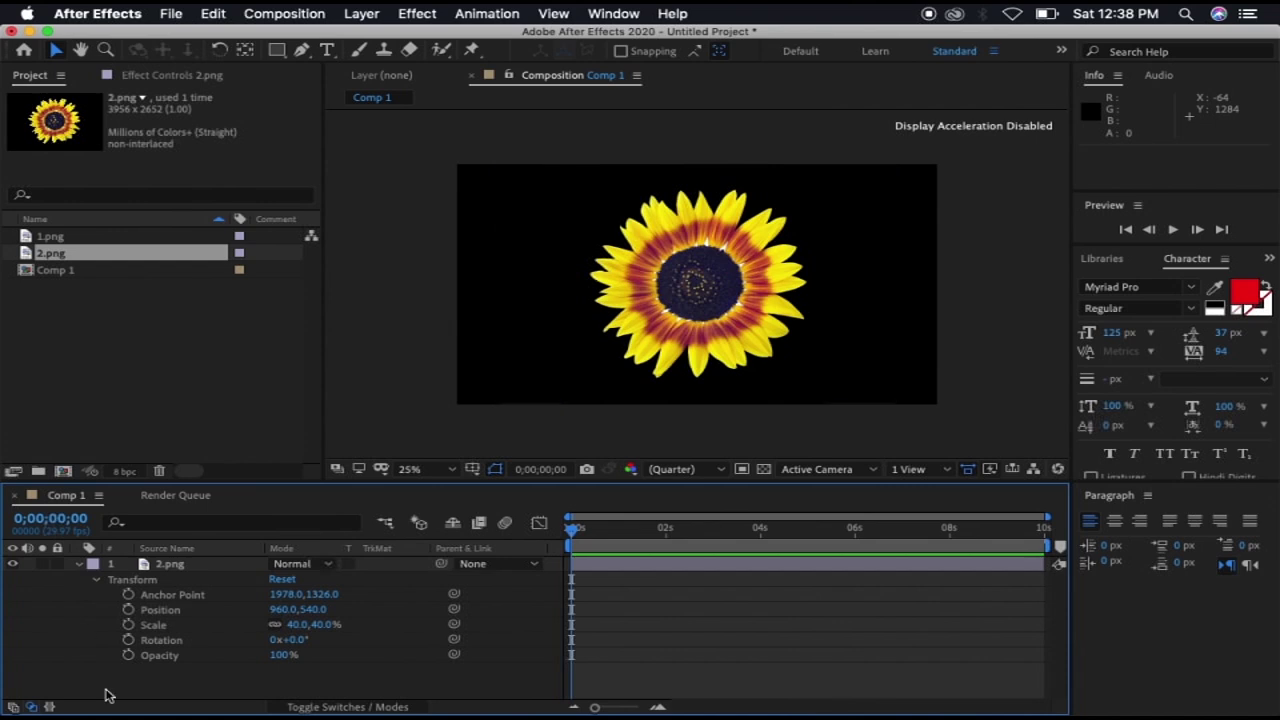
click(262, 655)
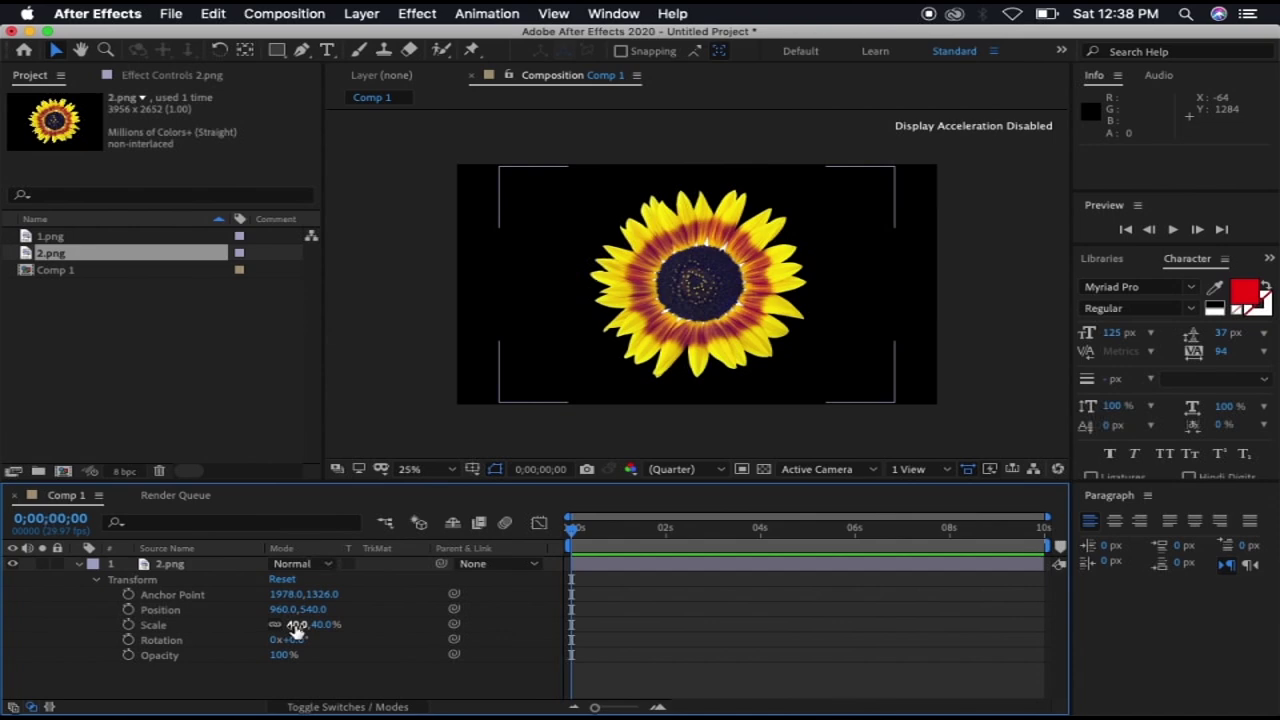
mouse_move(296, 628)
mouse_down()
mouse_move(270, 630)
mouse_move(308, 638)
mouse_move(260, 636)
mouse_up()
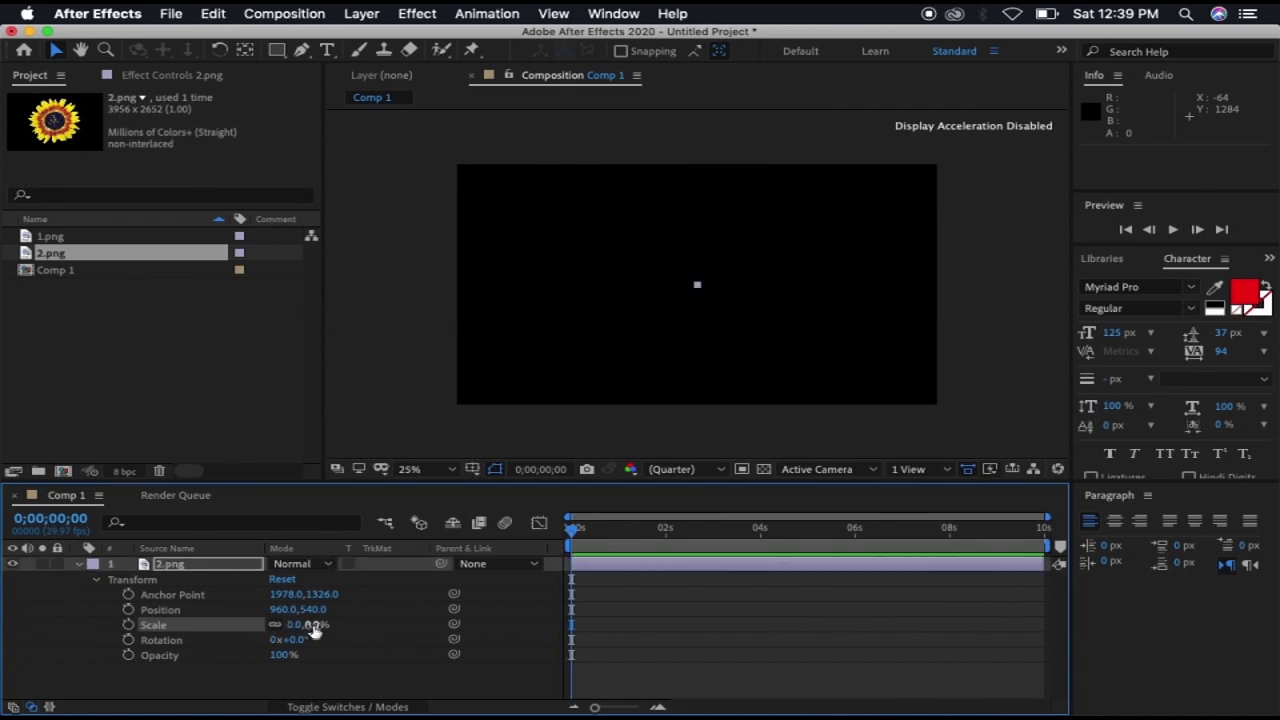
click(129, 625)
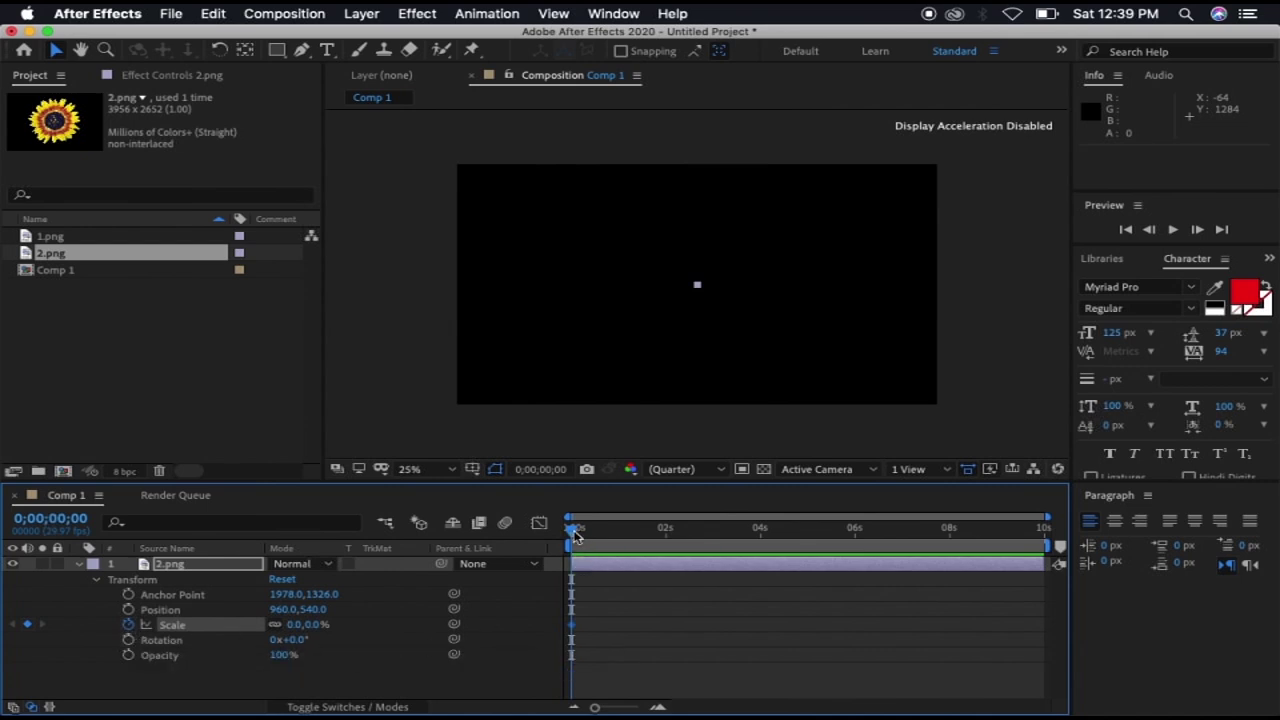
drag(575, 535, 630, 552)
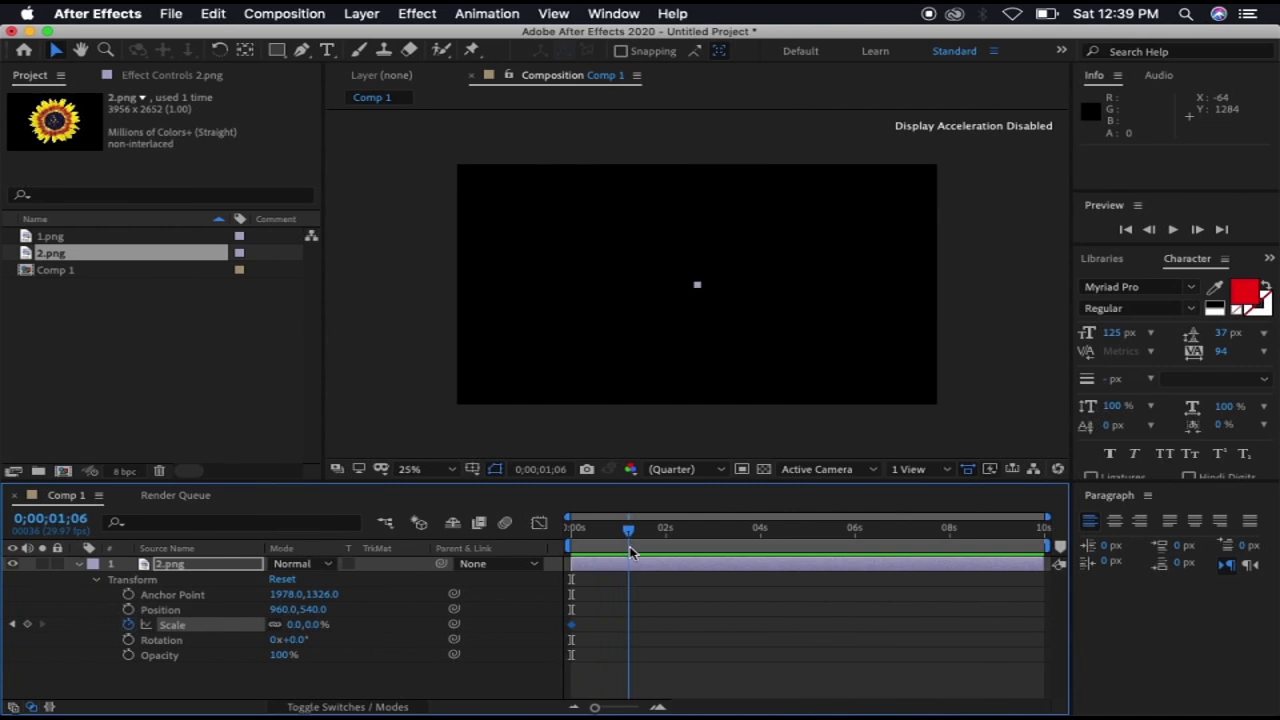
- Set a 43% Scale keyframe at two seconds and preview the growth
drag(630, 552, 668, 553)
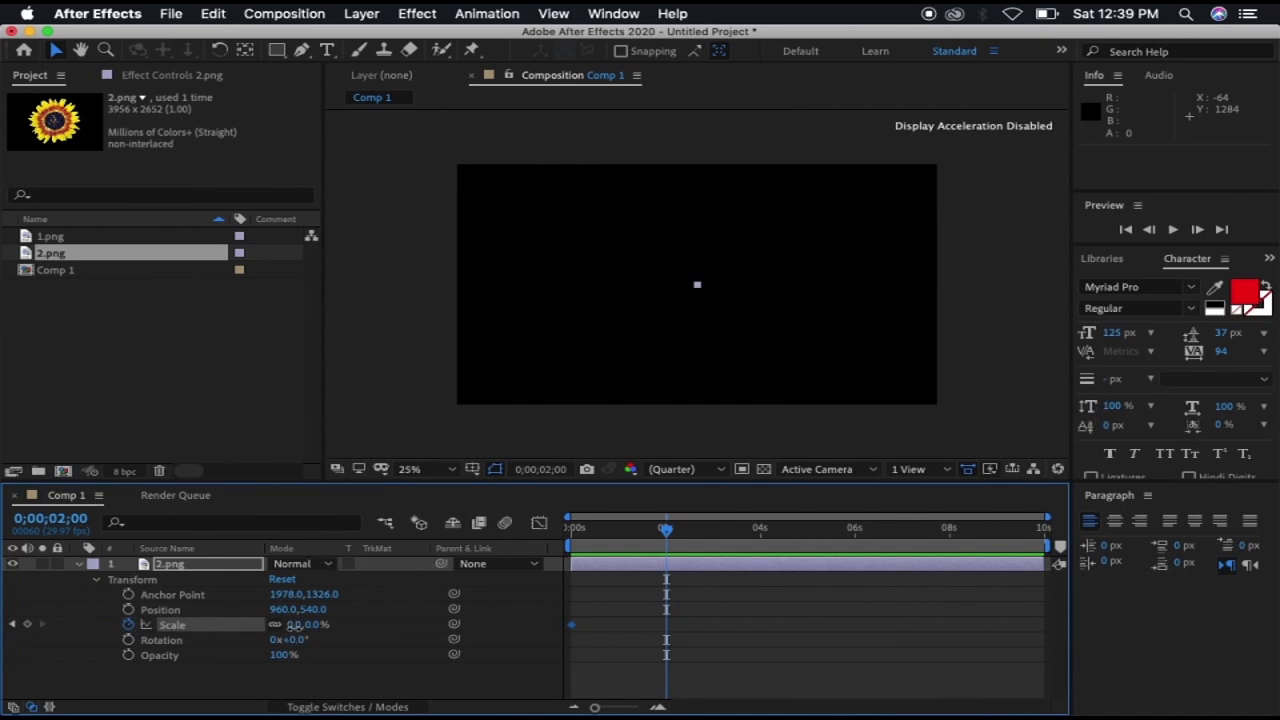
drag(293, 624, 349, 638)
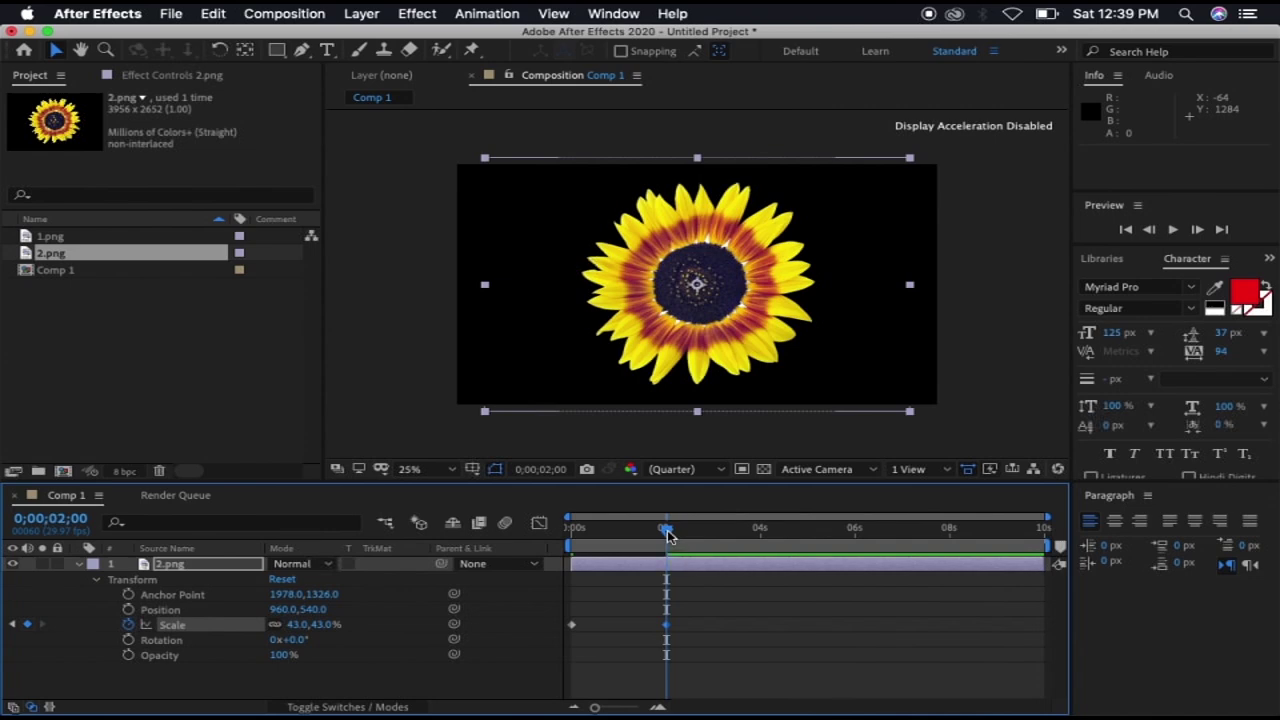
drag(668, 537, 571, 530)
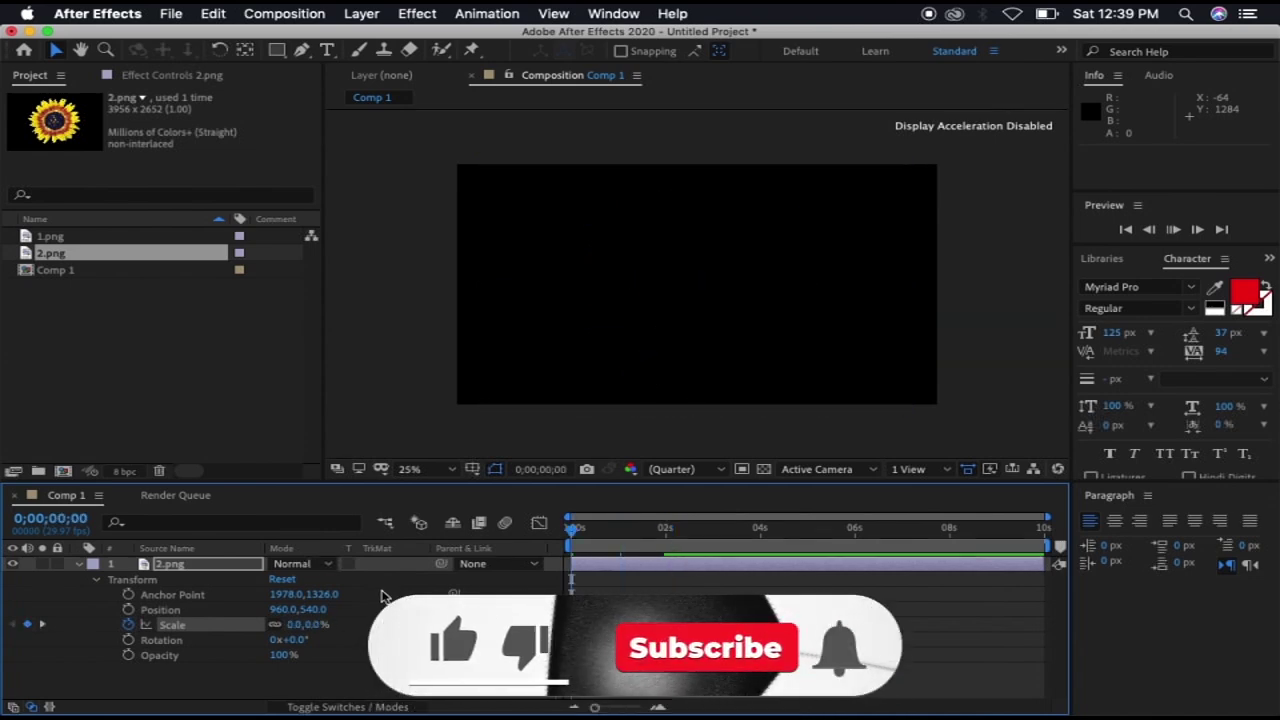
key(space)
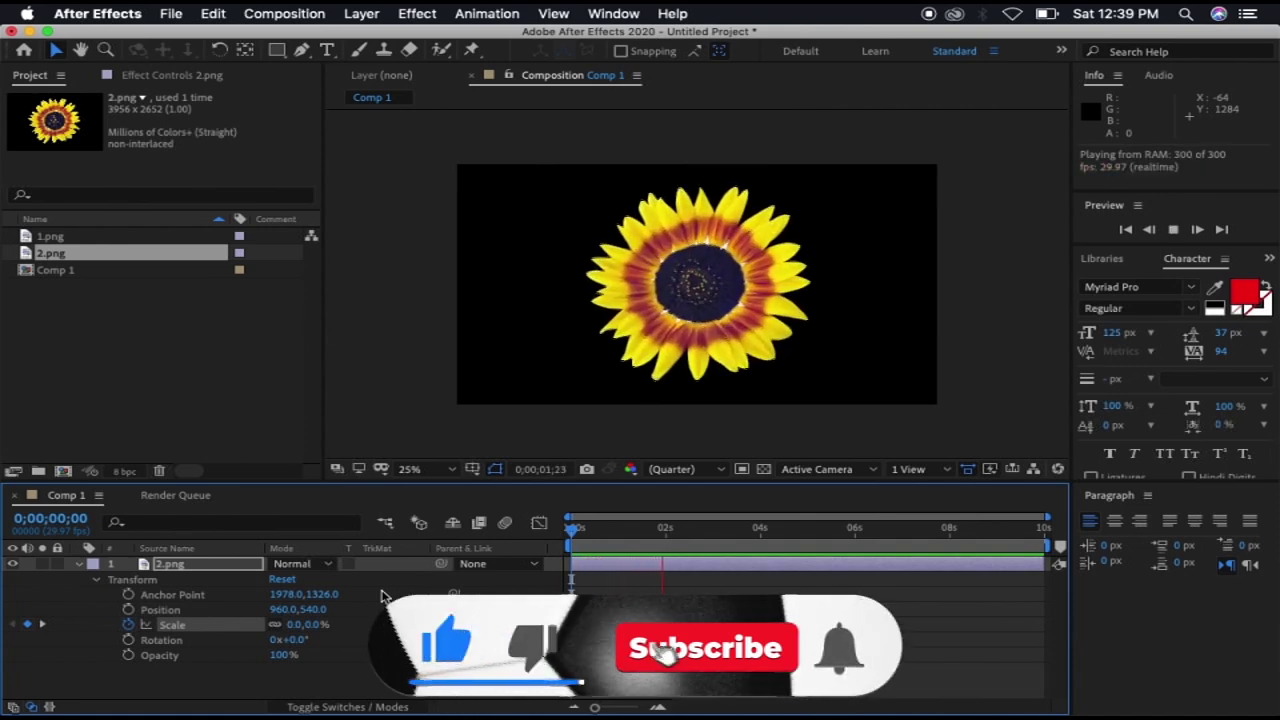
click(735, 524)
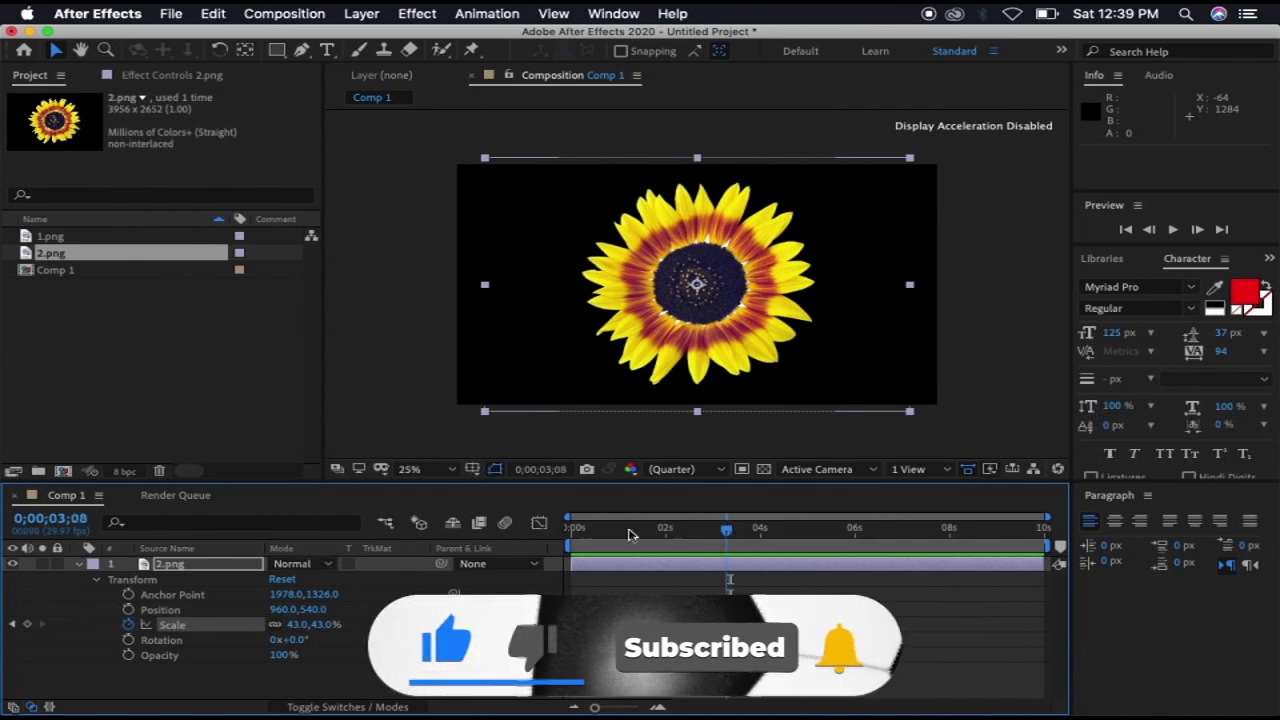
- Limit the work area to the first two seconds and preview it
key(Home)
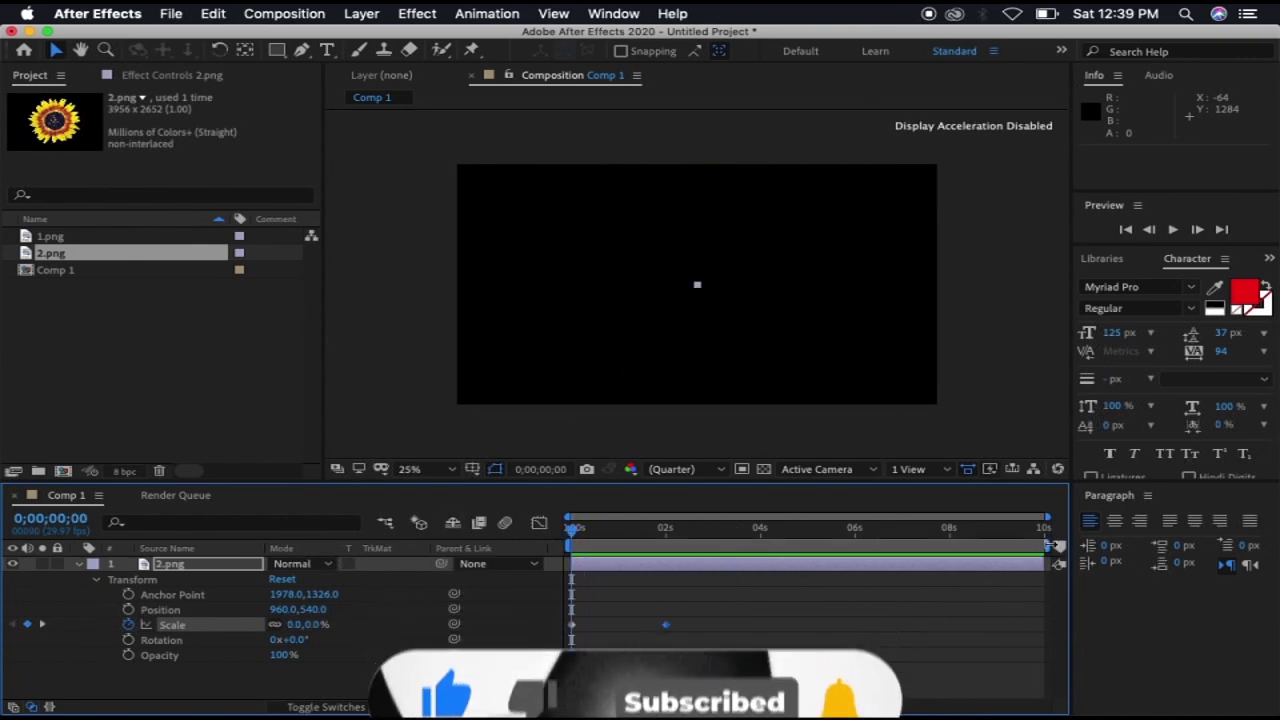
drag(1050, 546, 670, 548)
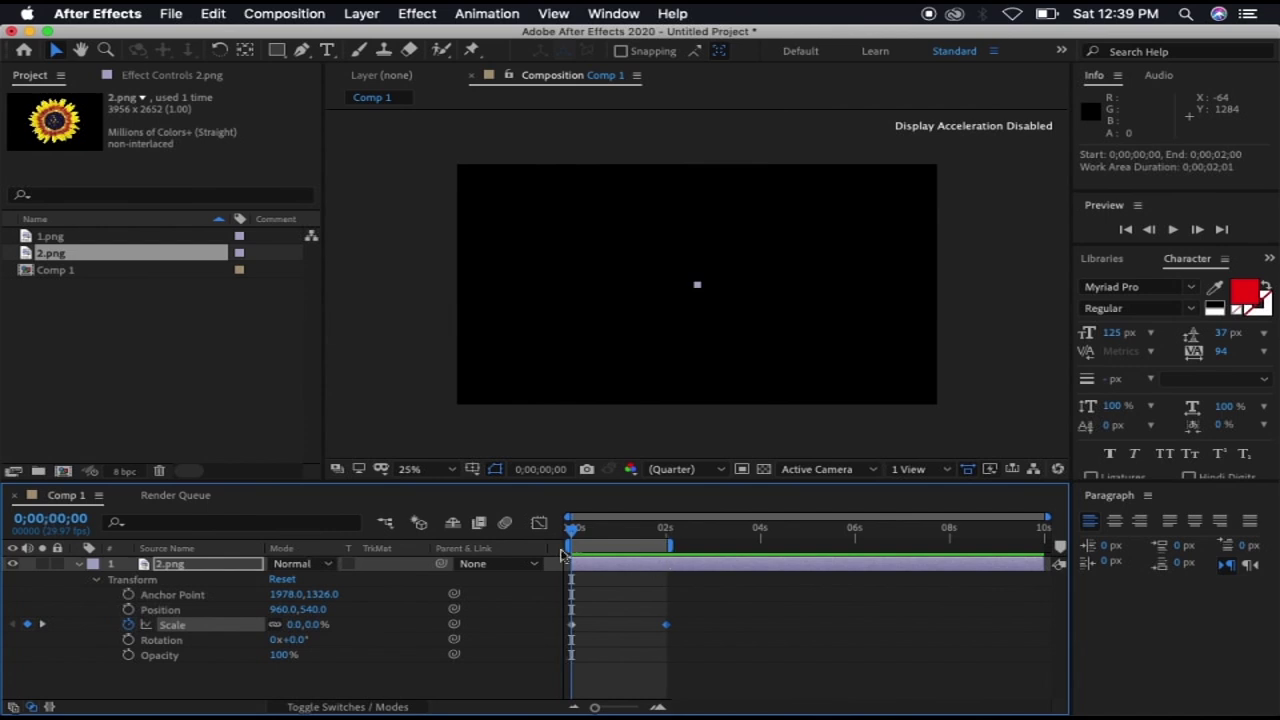
key(space)
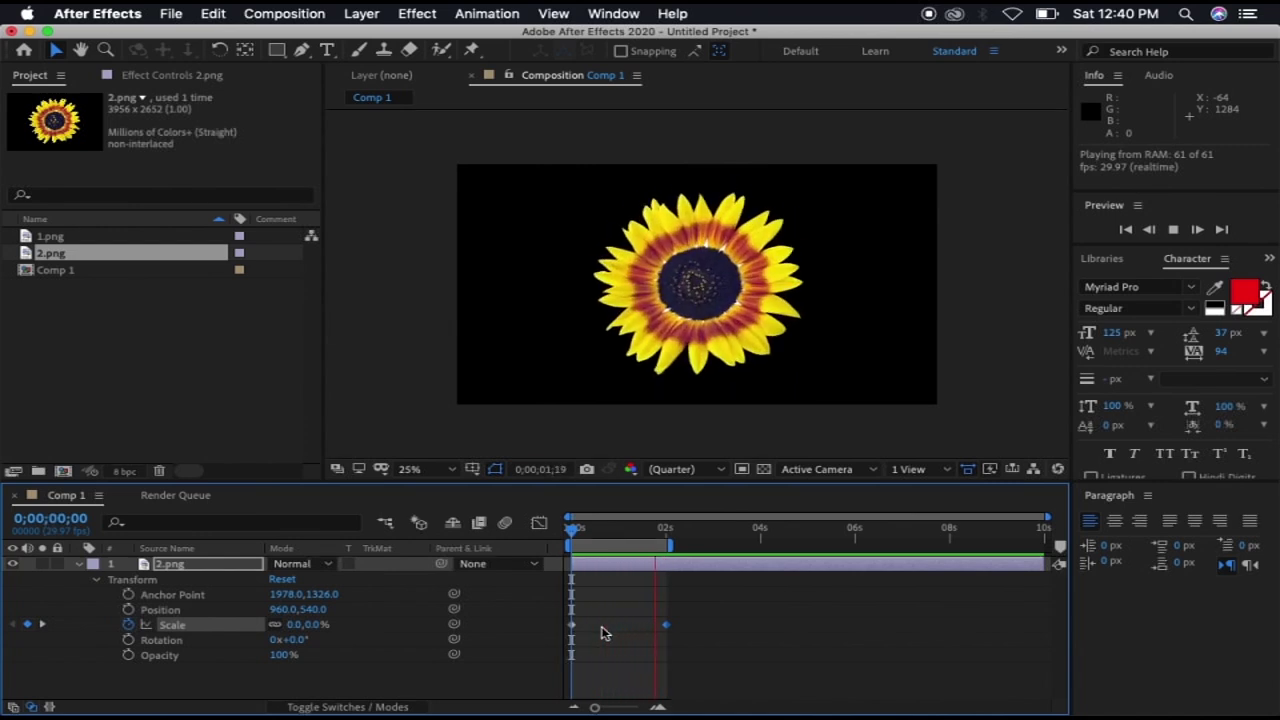
key(space)
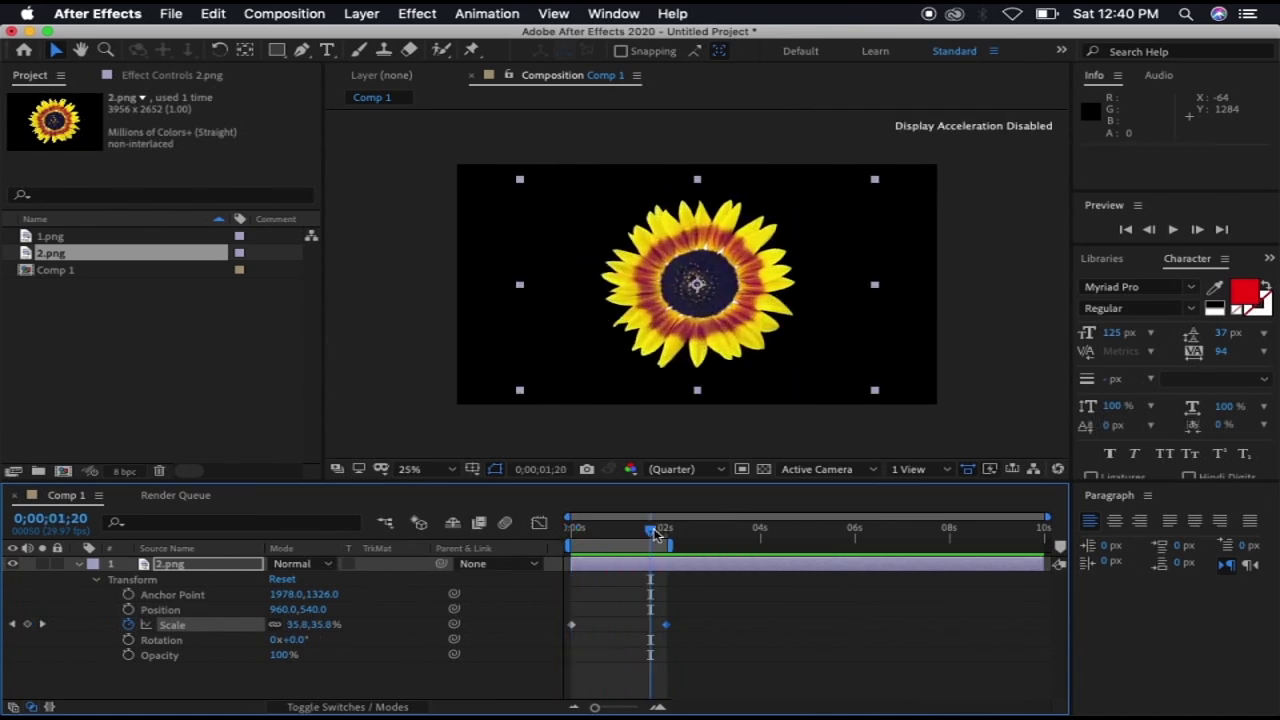
drag(655, 533, 571, 530)
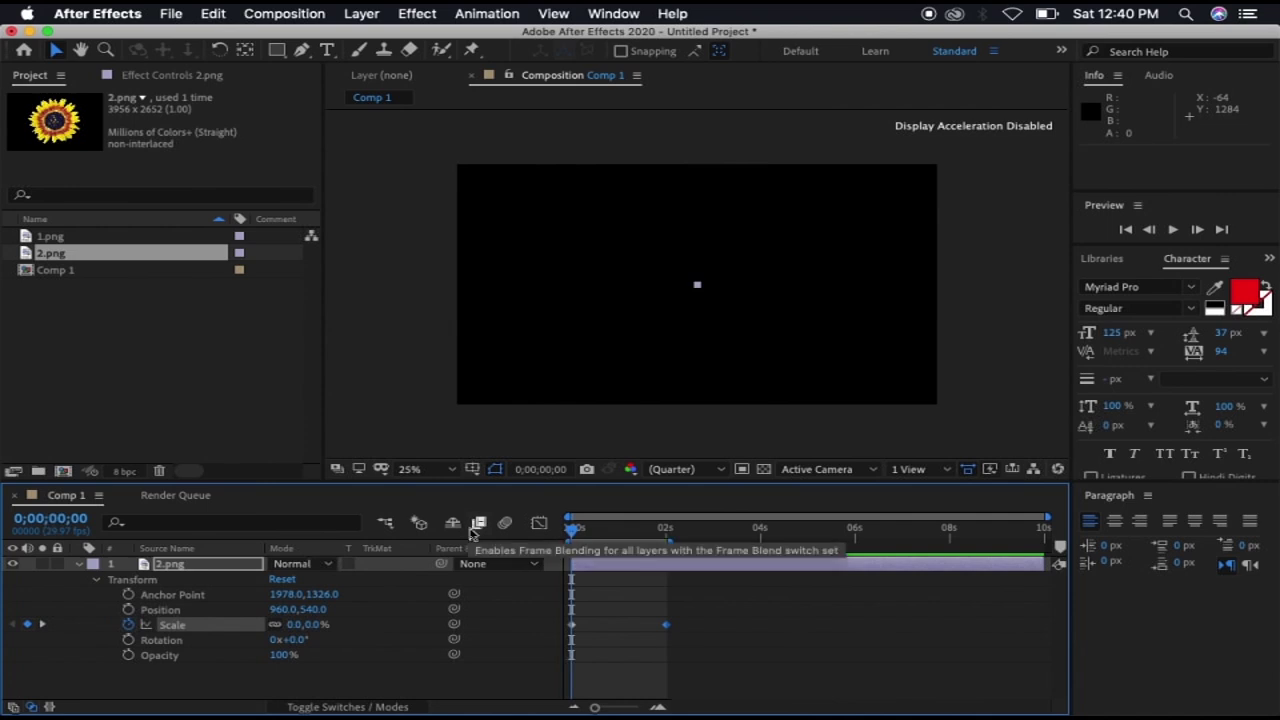
key(space)
key(space)
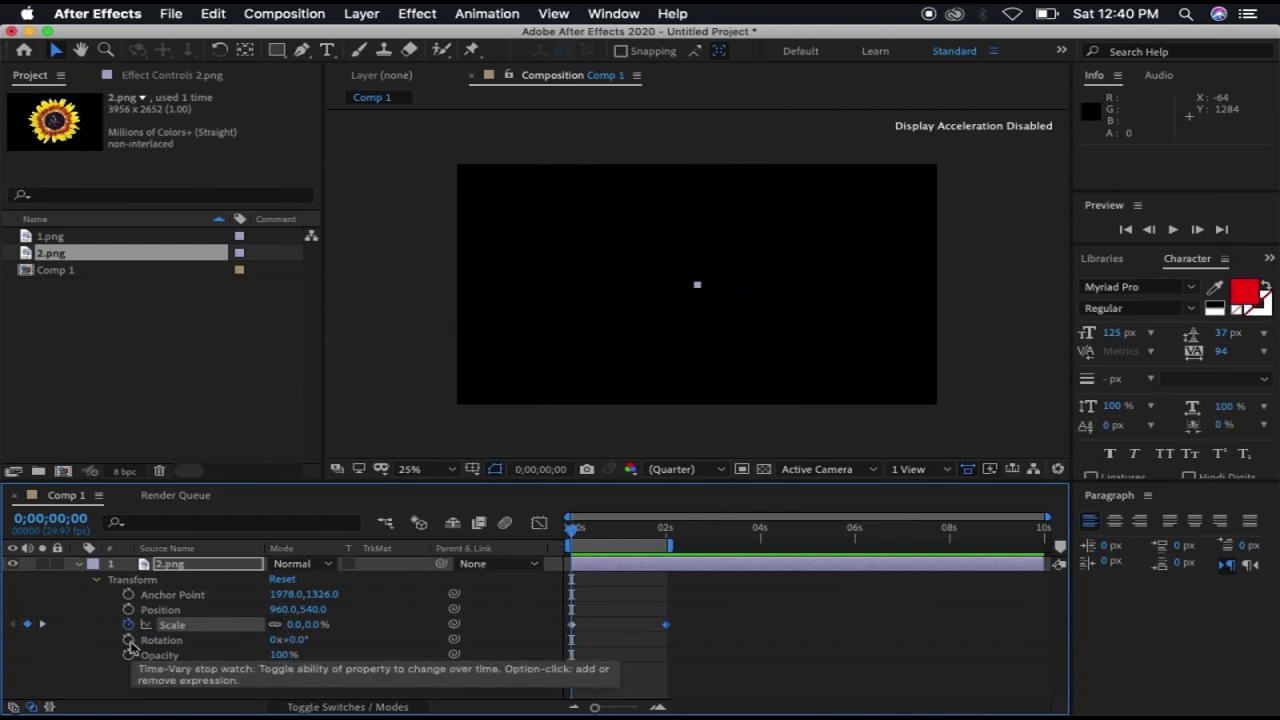
- Keyframe Rotation at 0s and set 1 full revolution at 2s, then preview
click(129, 640)
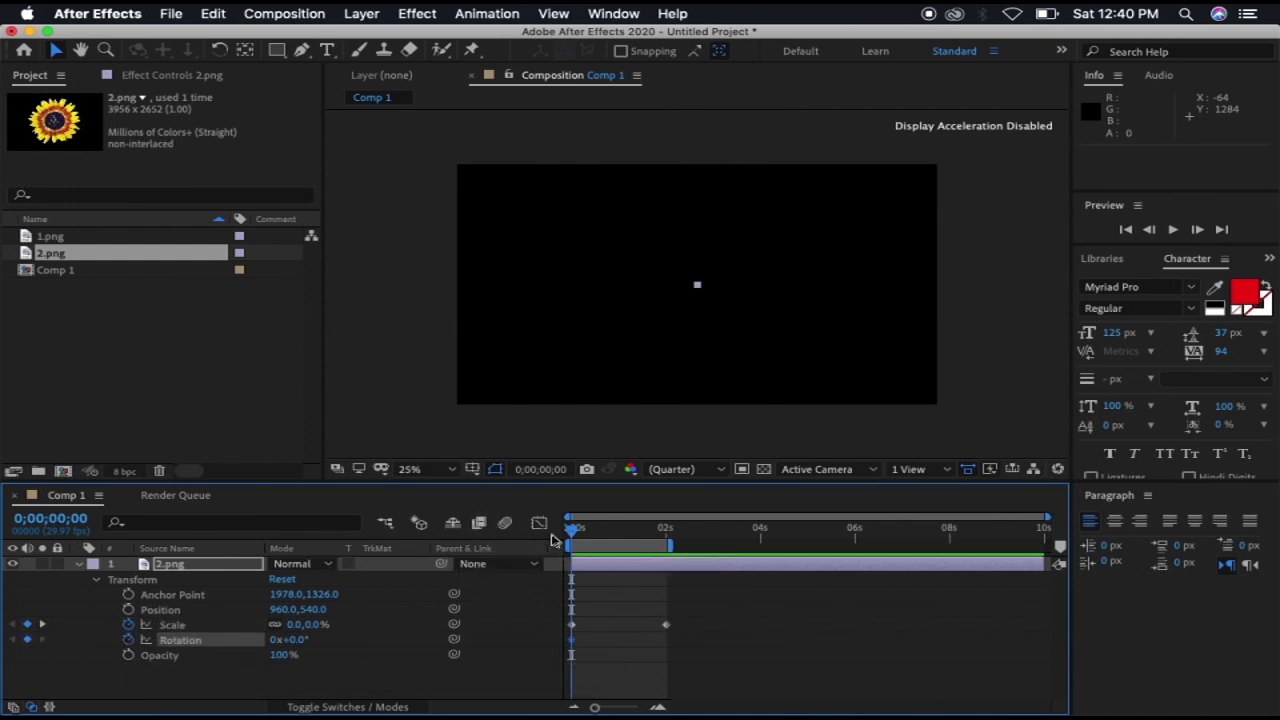
drag(573, 531, 668, 562)
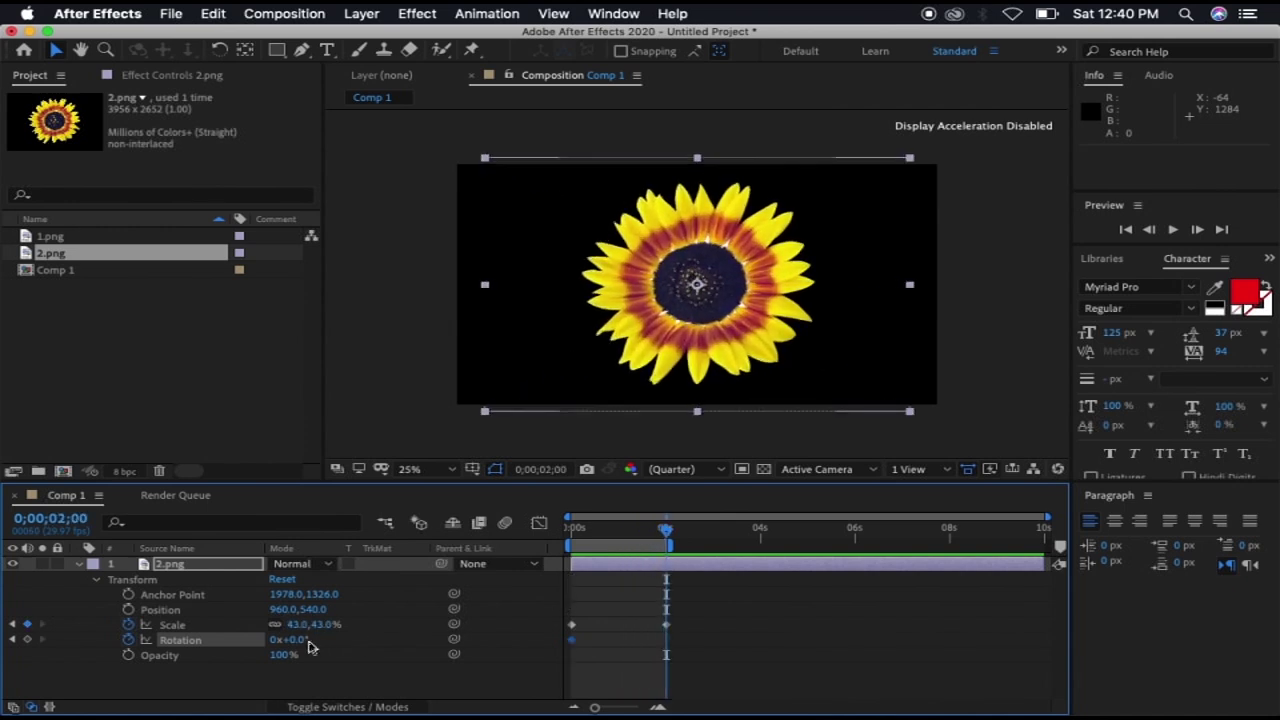
click(273, 640)
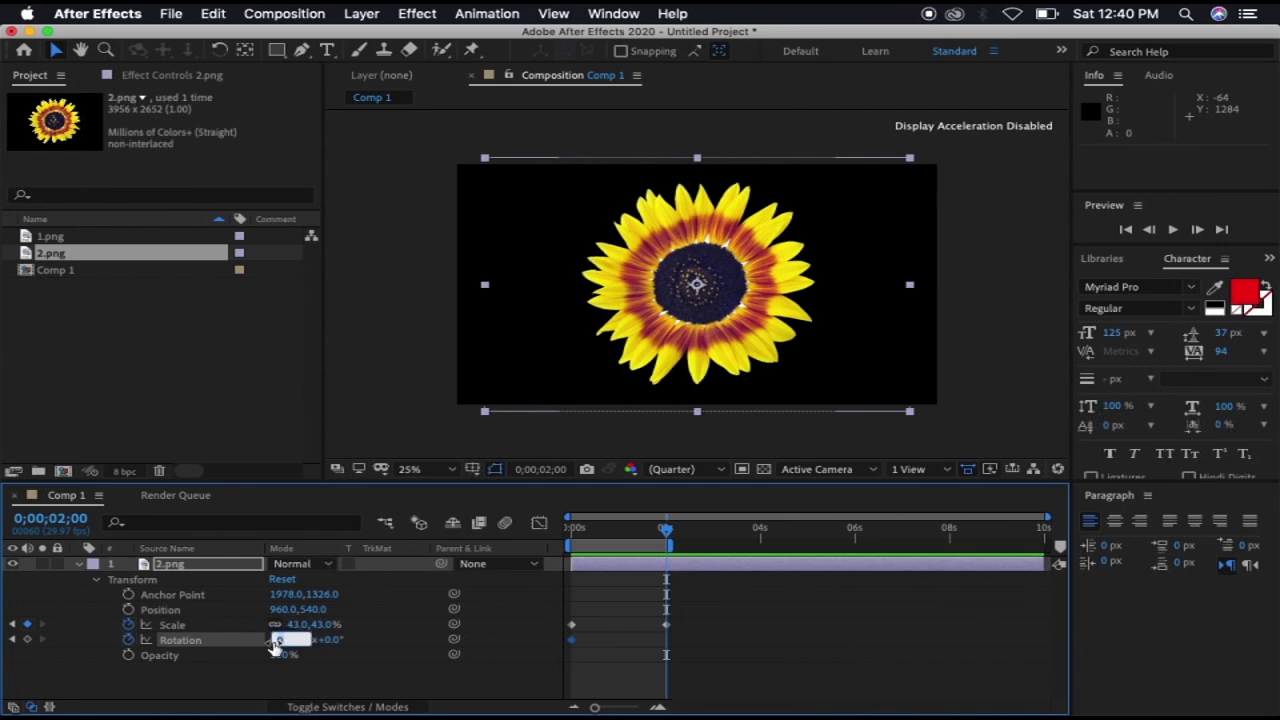
text(156.0)
drag(670, 535, 572, 530)
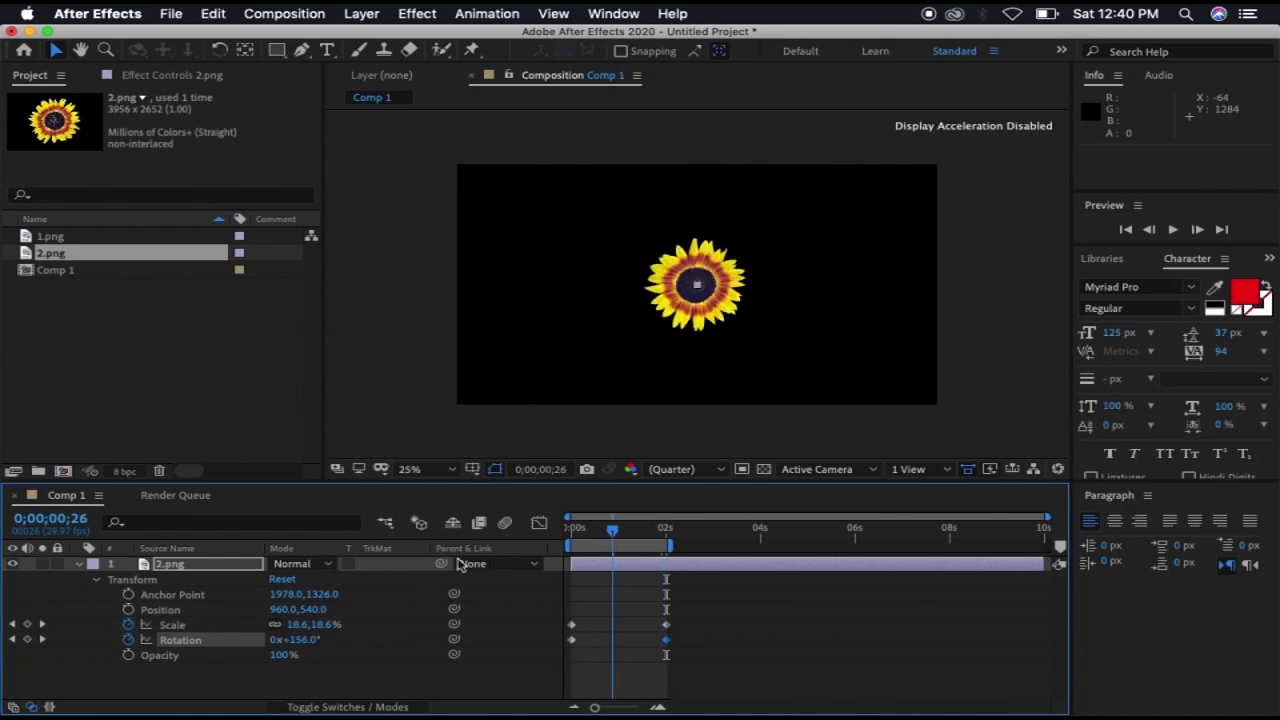
key(space)
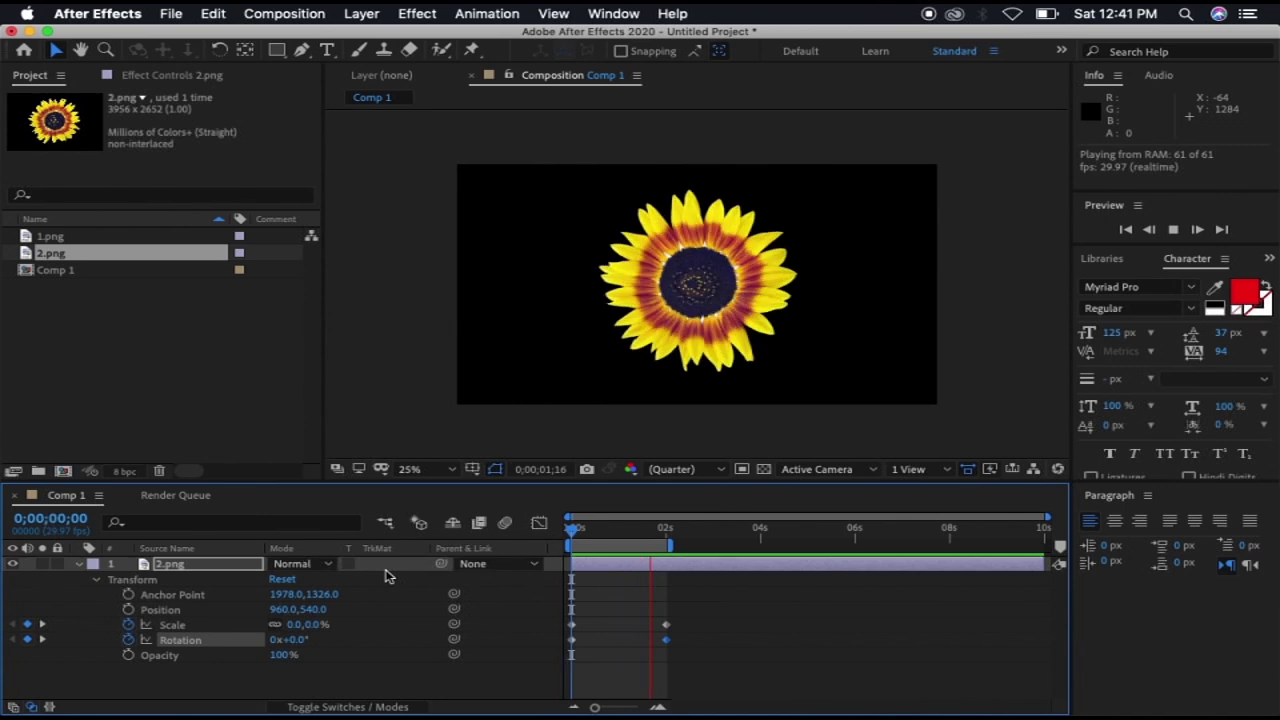
key(space)
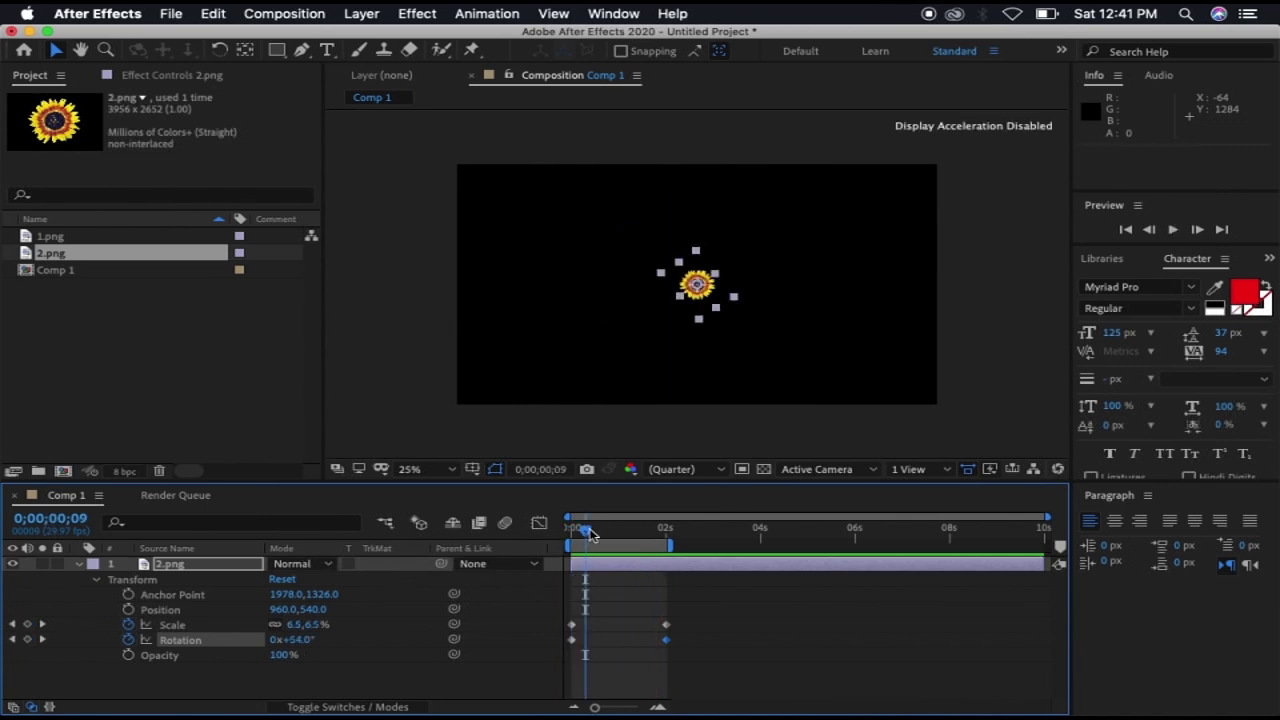
drag(587, 533, 570, 530)
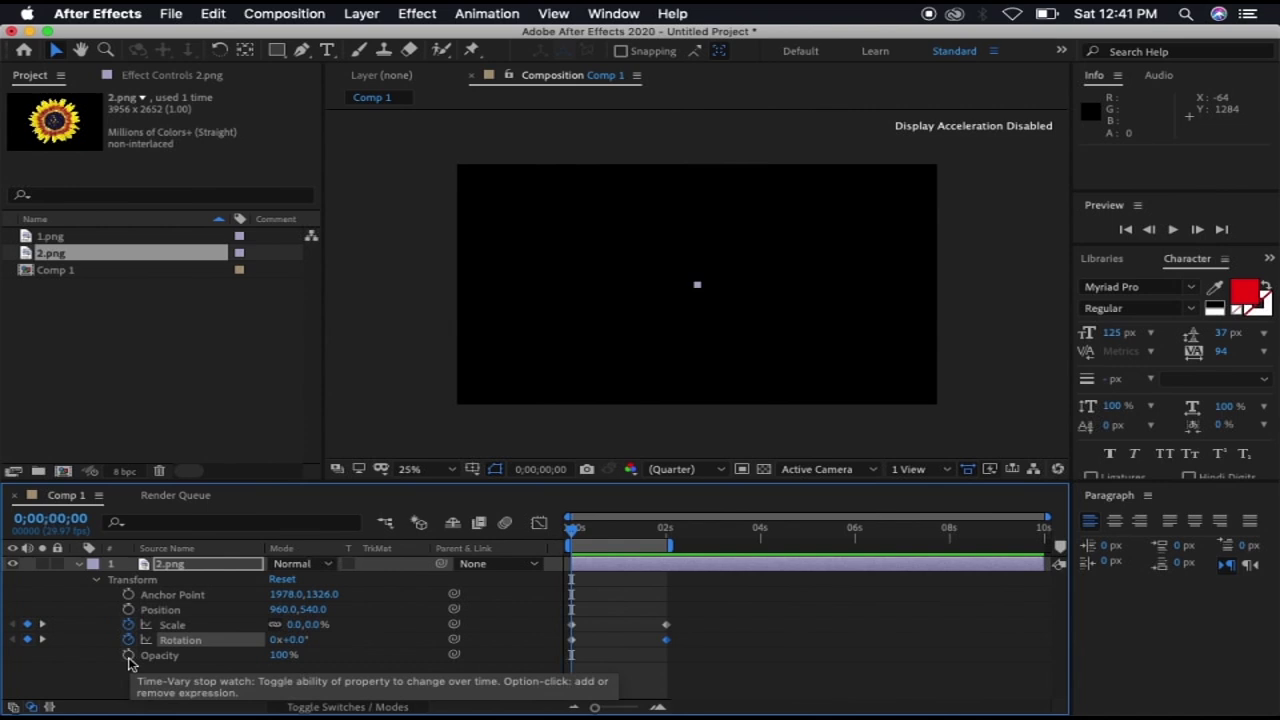
- Keyframe Opacity from 0% at the start to 100% at two seconds, then preview
click(128, 656)
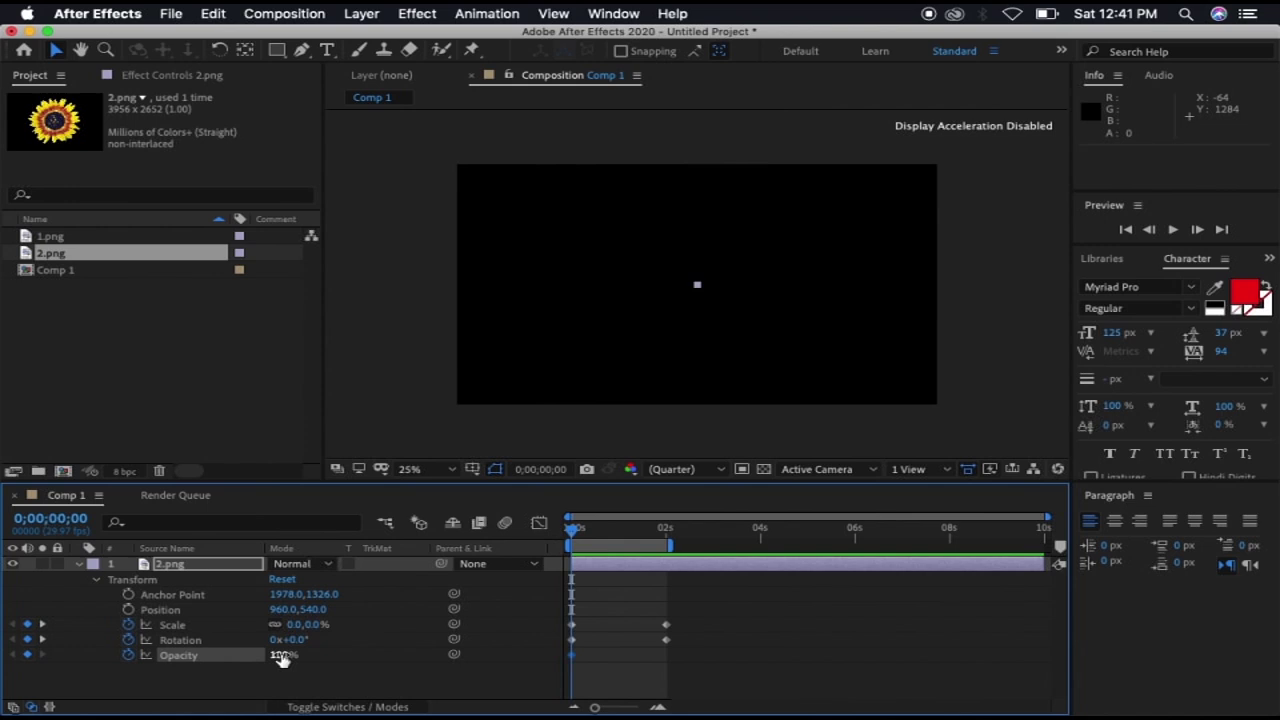
drag(248, 662, 180, 662)
drag(573, 534, 670, 582)
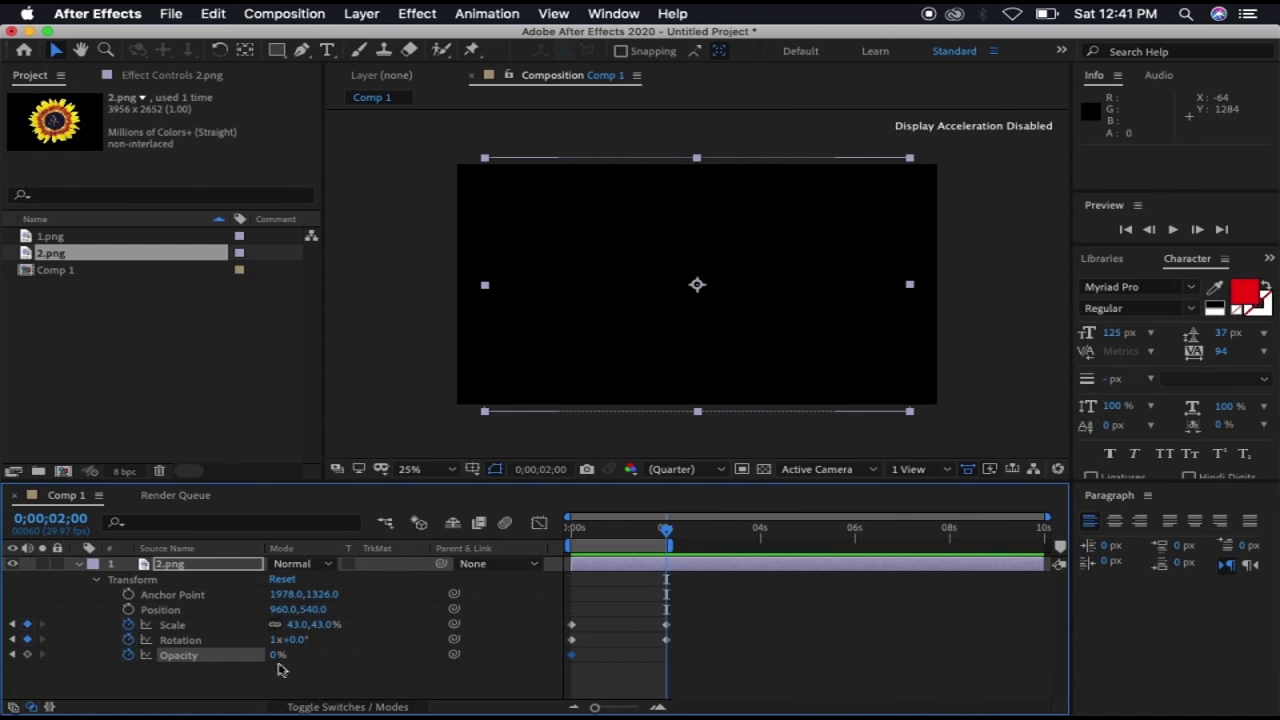
drag(275, 655, 380, 652)
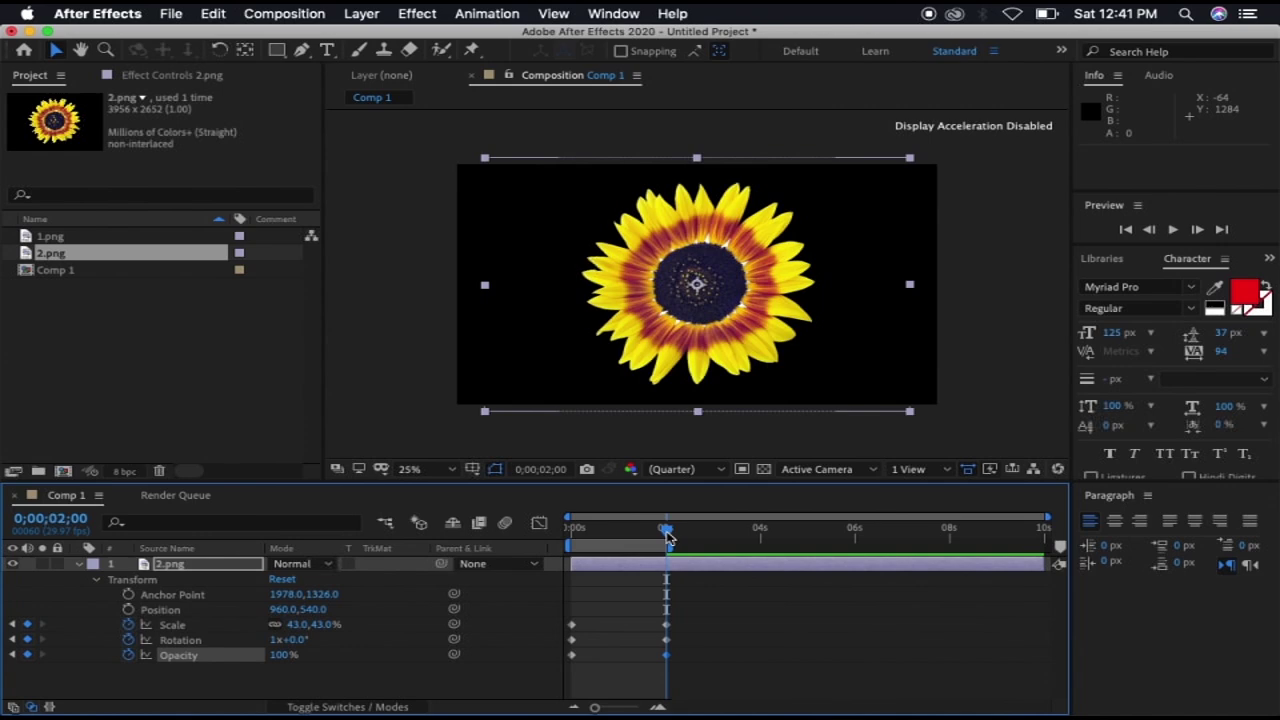
key(Home)
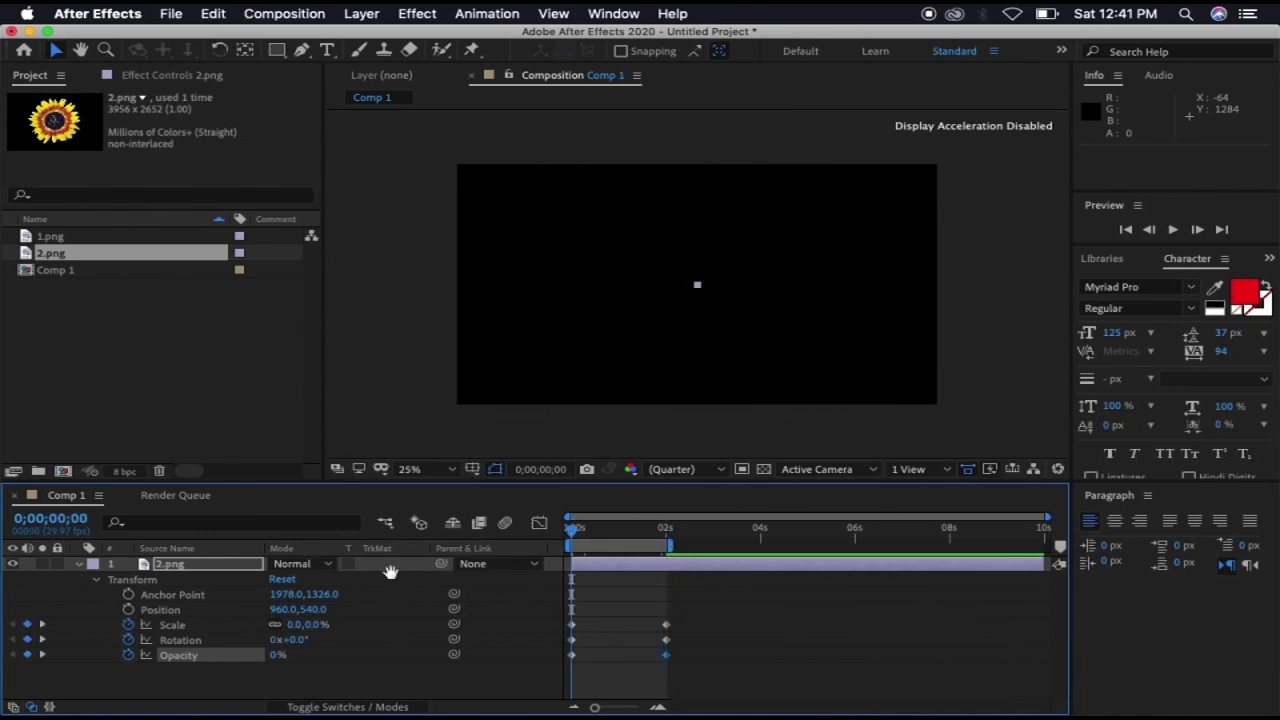
key(space)
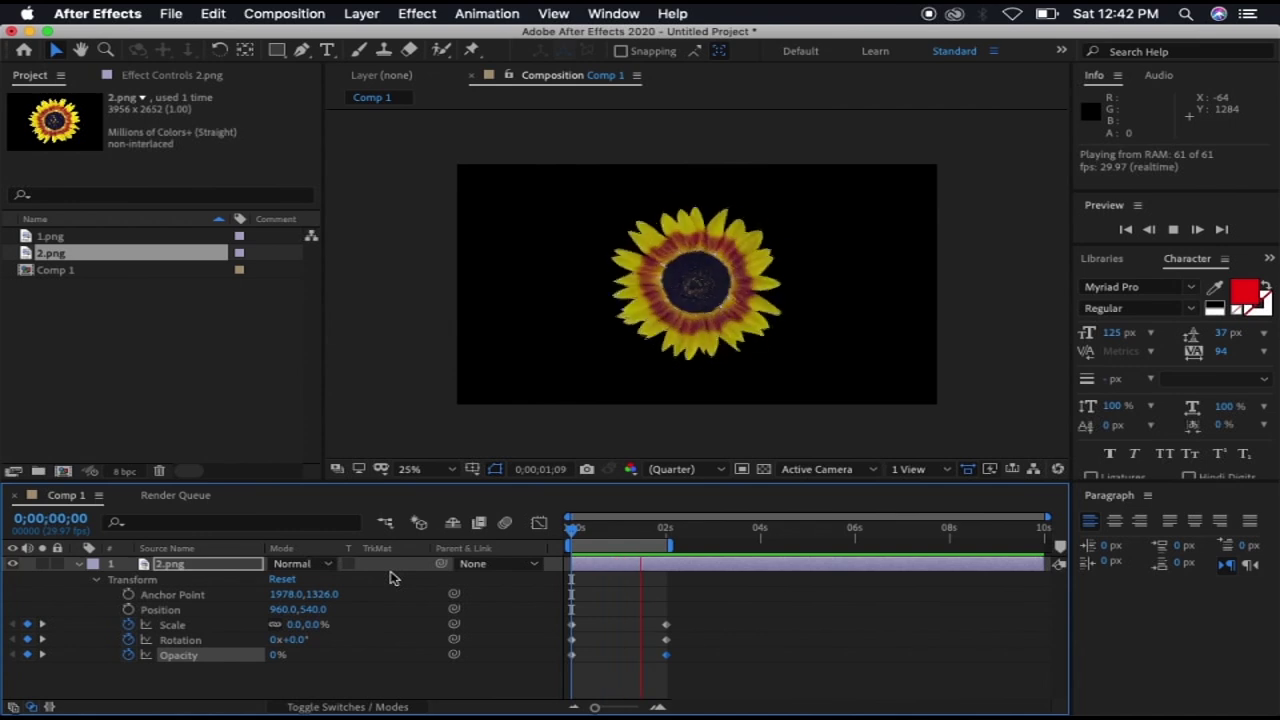
key(space)
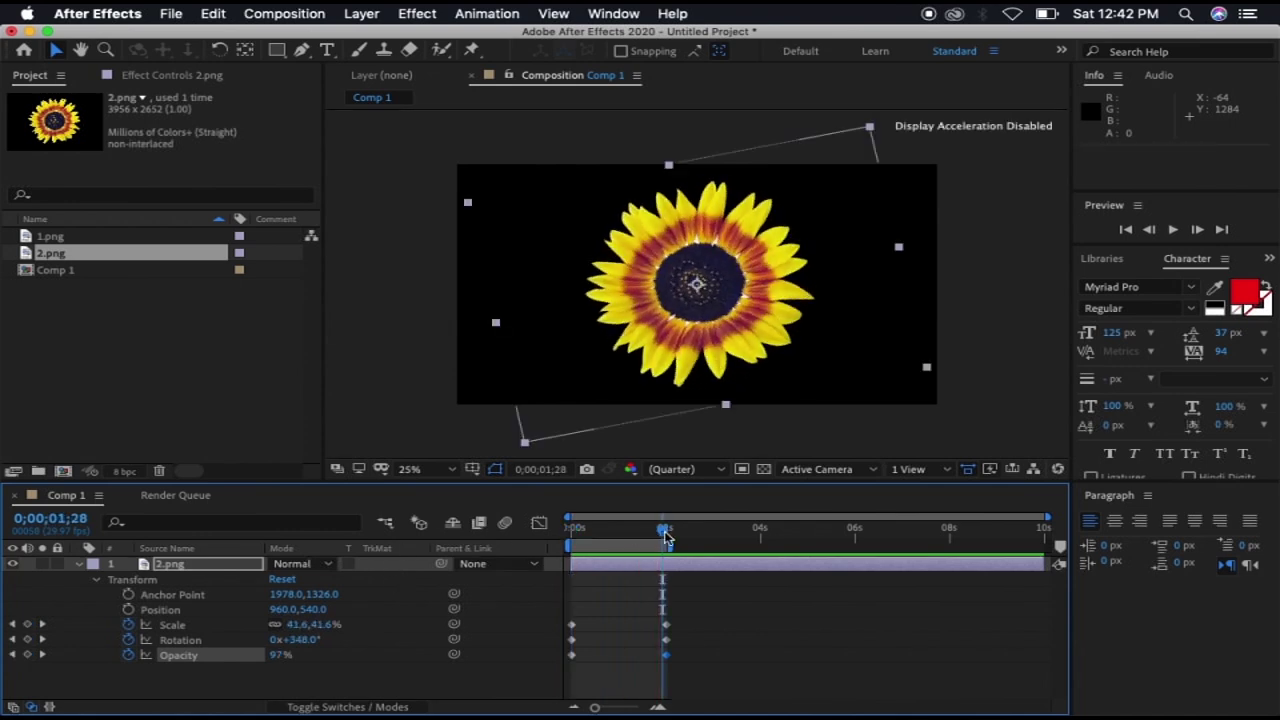
drag(667, 537, 618, 530)
key(Home)
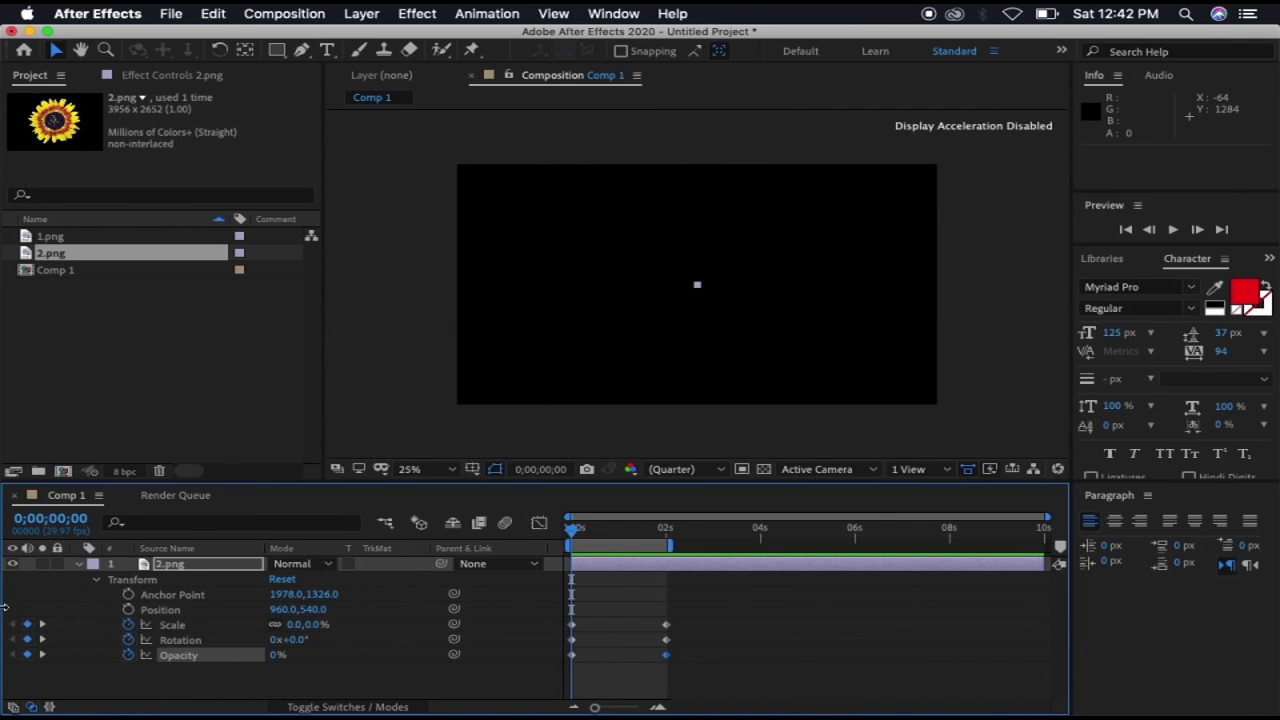
- Keyframe Position from the top-left corner (-108, 4) at 0s to the comp centre at 2s
click(129, 610)
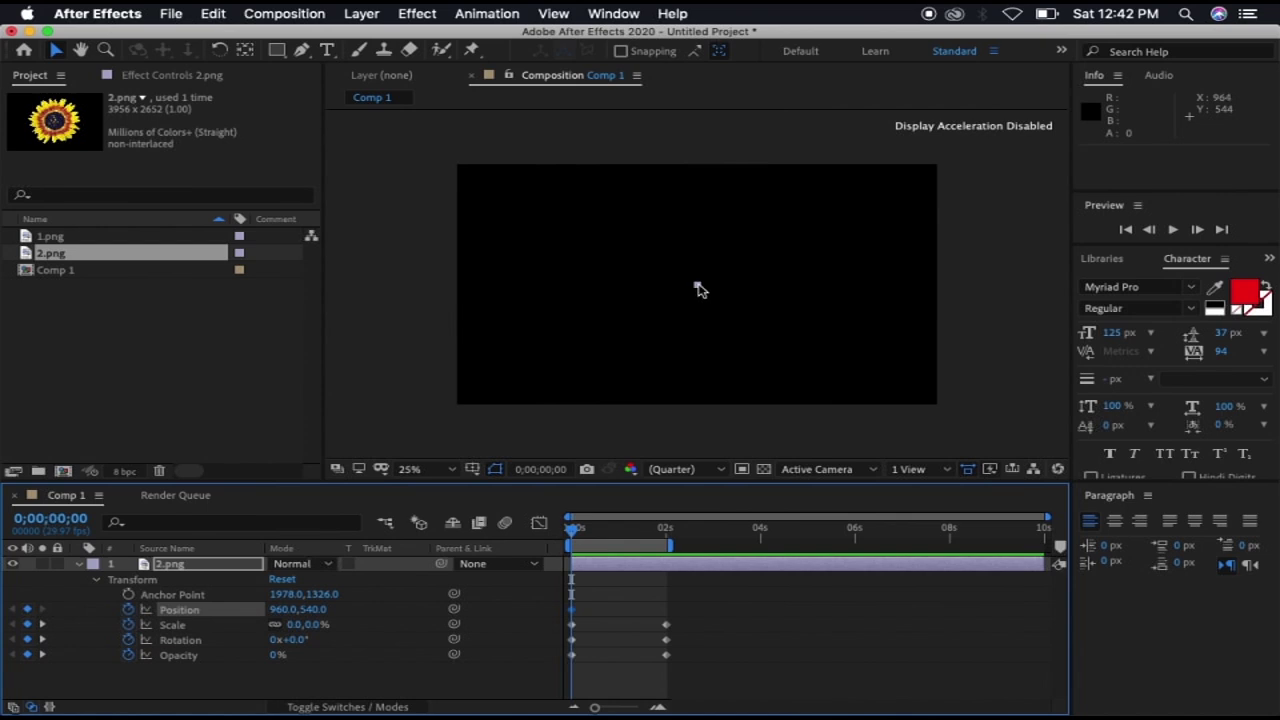
mouse_move(699, 290)
mouse_down()
mouse_move(455, 211)
mouse_move(431, 170)
mouse_up()
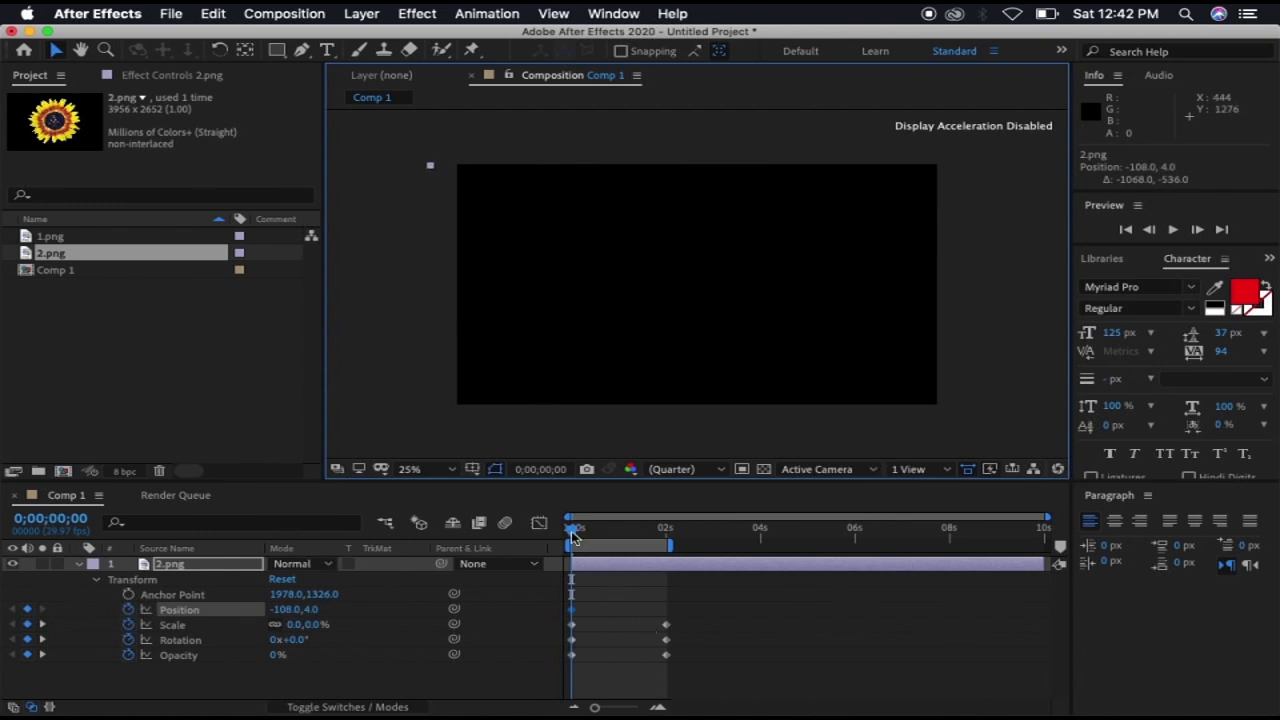
drag(572, 537, 668, 569)
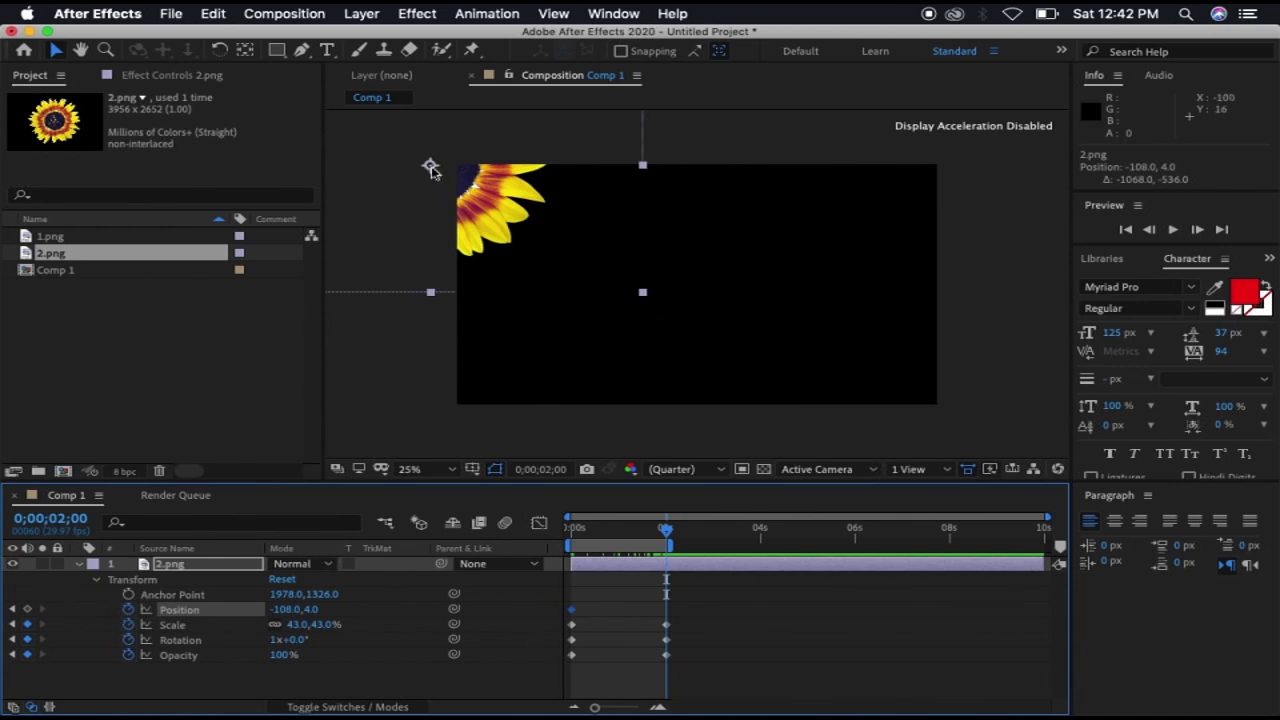
mouse_move(430, 170)
mouse_down()
mouse_move(637, 287)
mouse_move(689, 289)
mouse_up()
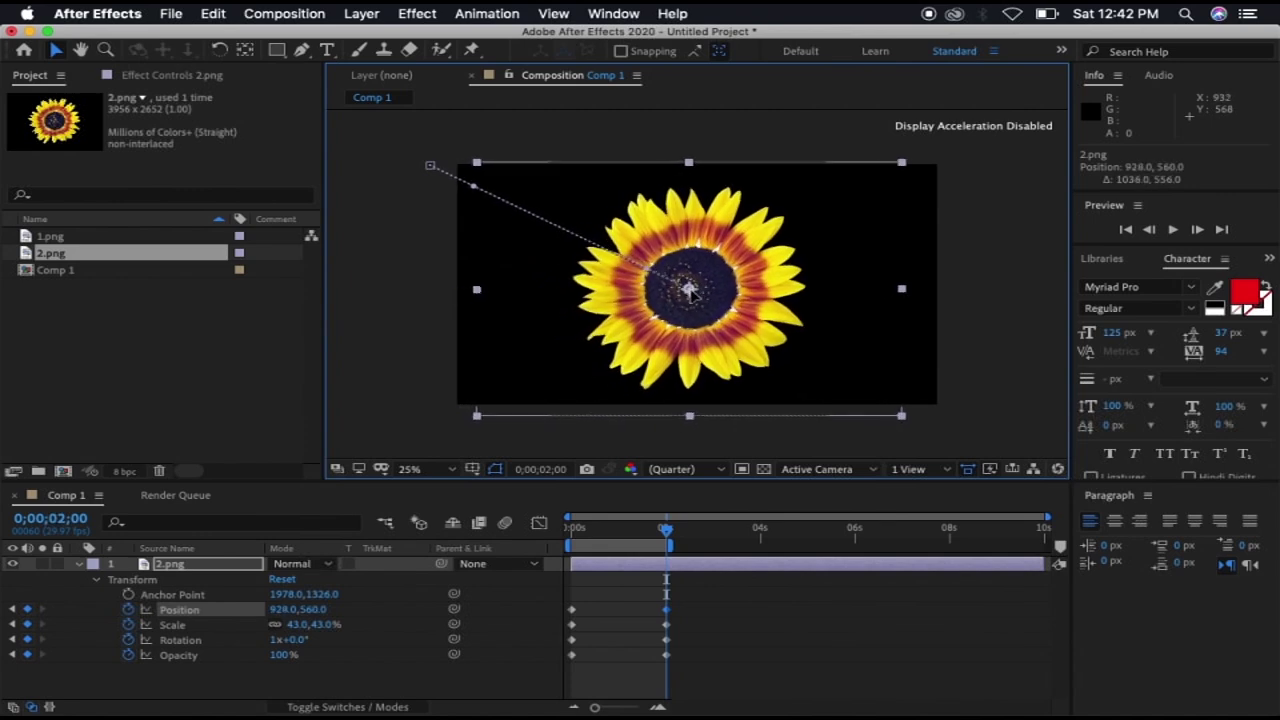
drag(688, 289, 691, 291)
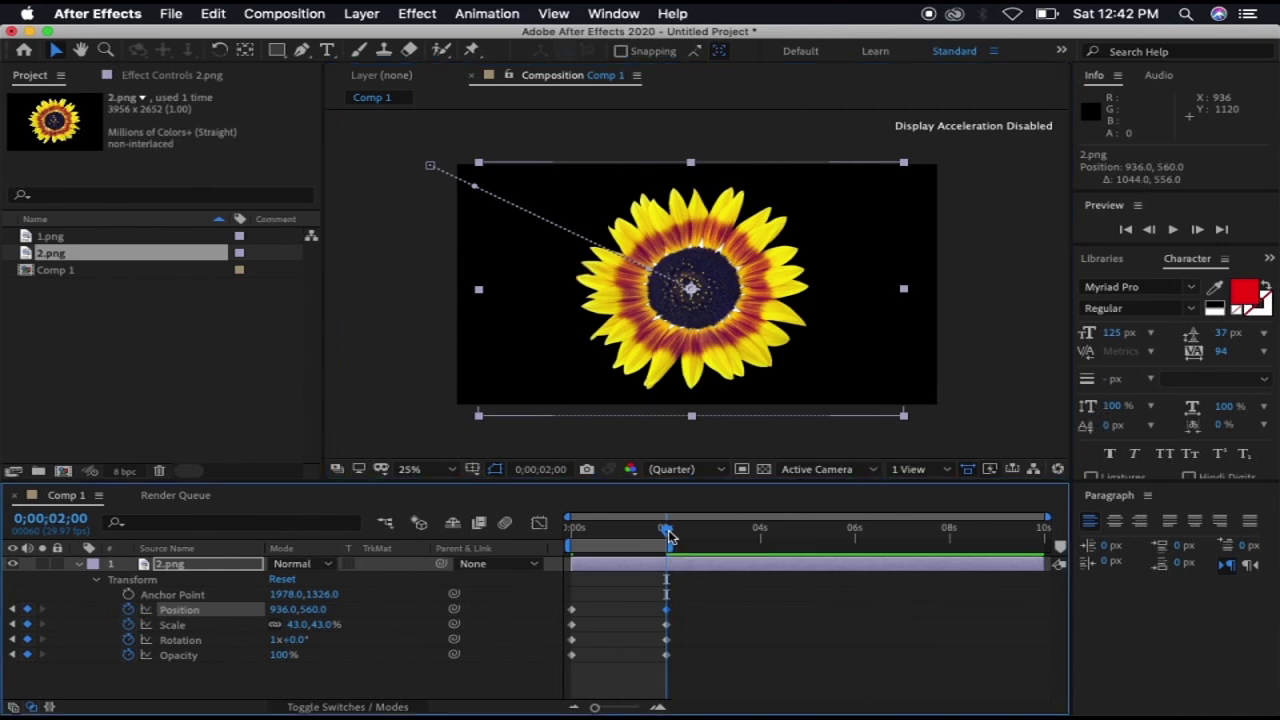
- Preview the sunflower flying in from the start of the timeline
drag(669, 537, 572, 530)
key(space)
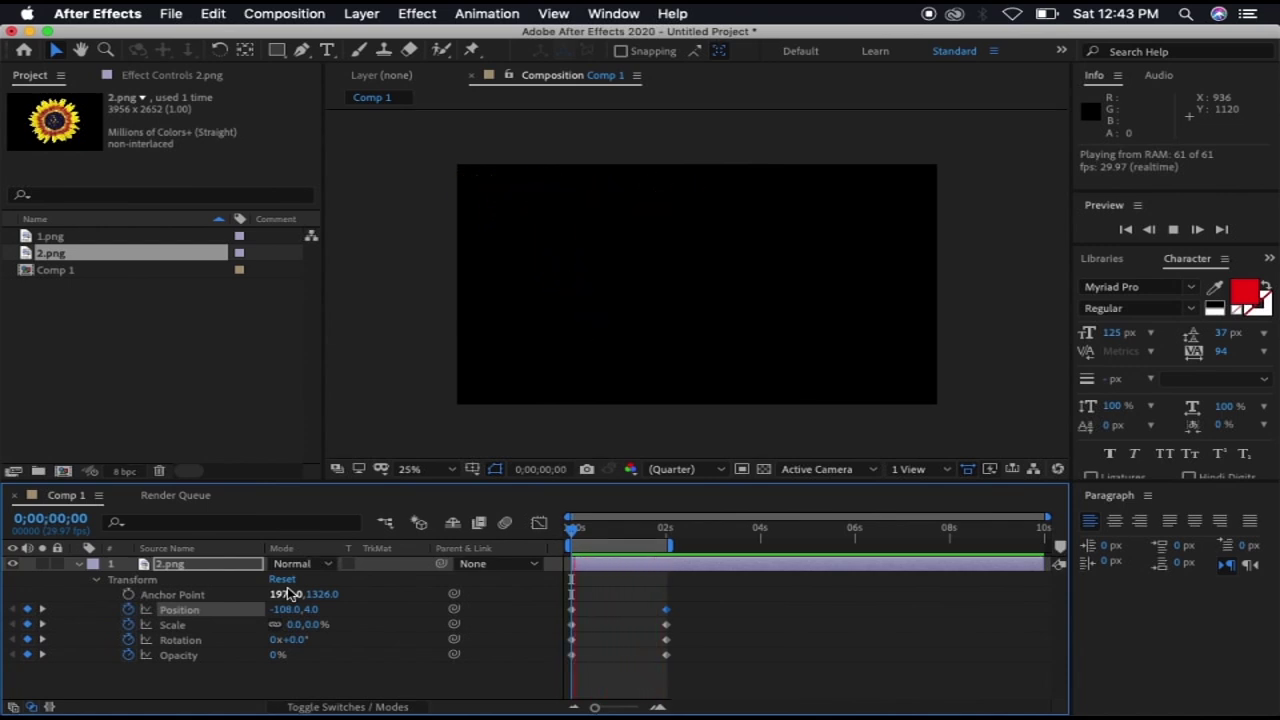
key(space)
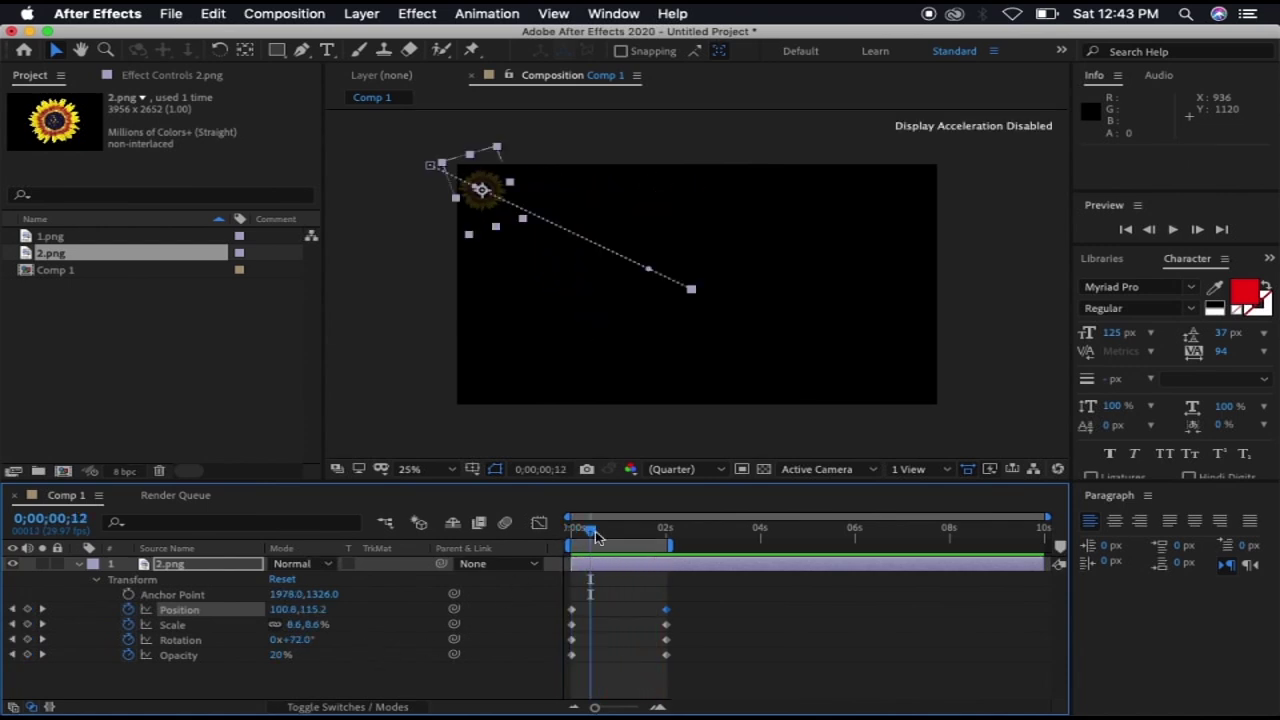
drag(590, 533, 571, 530)
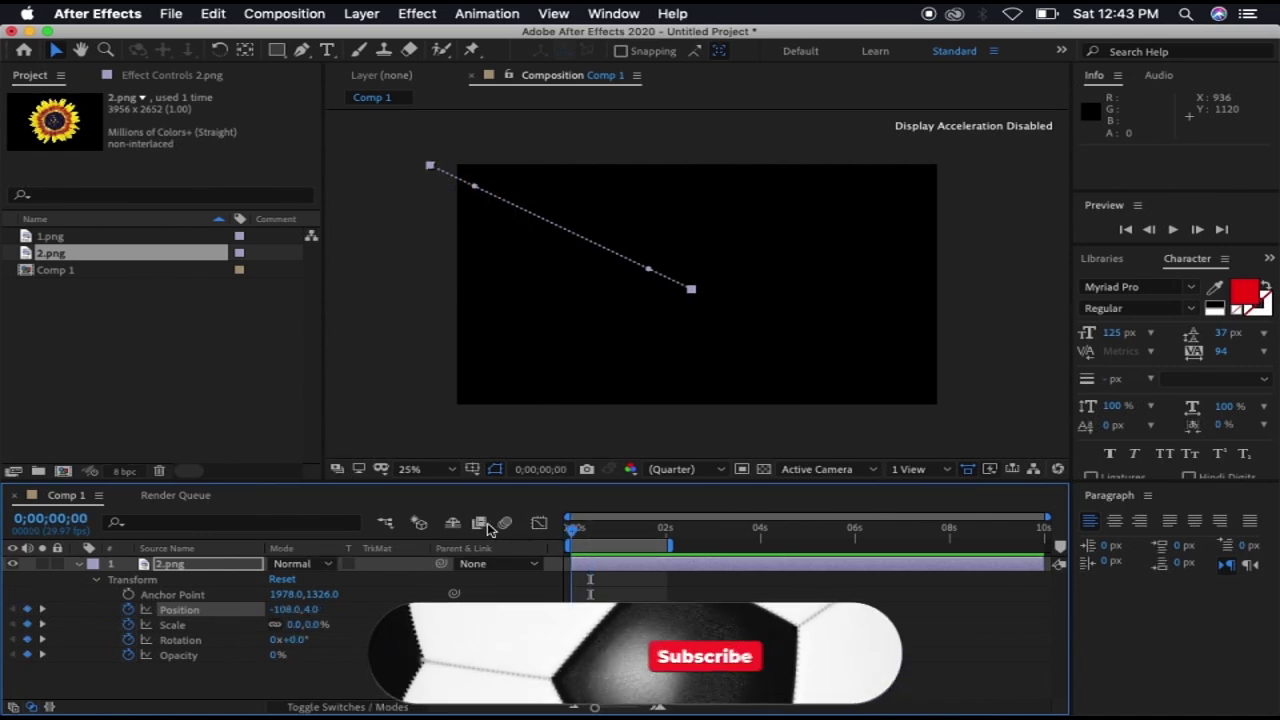
- Collapse and lock the sunflower layer 2.png
click(79, 564)
click(199, 568)
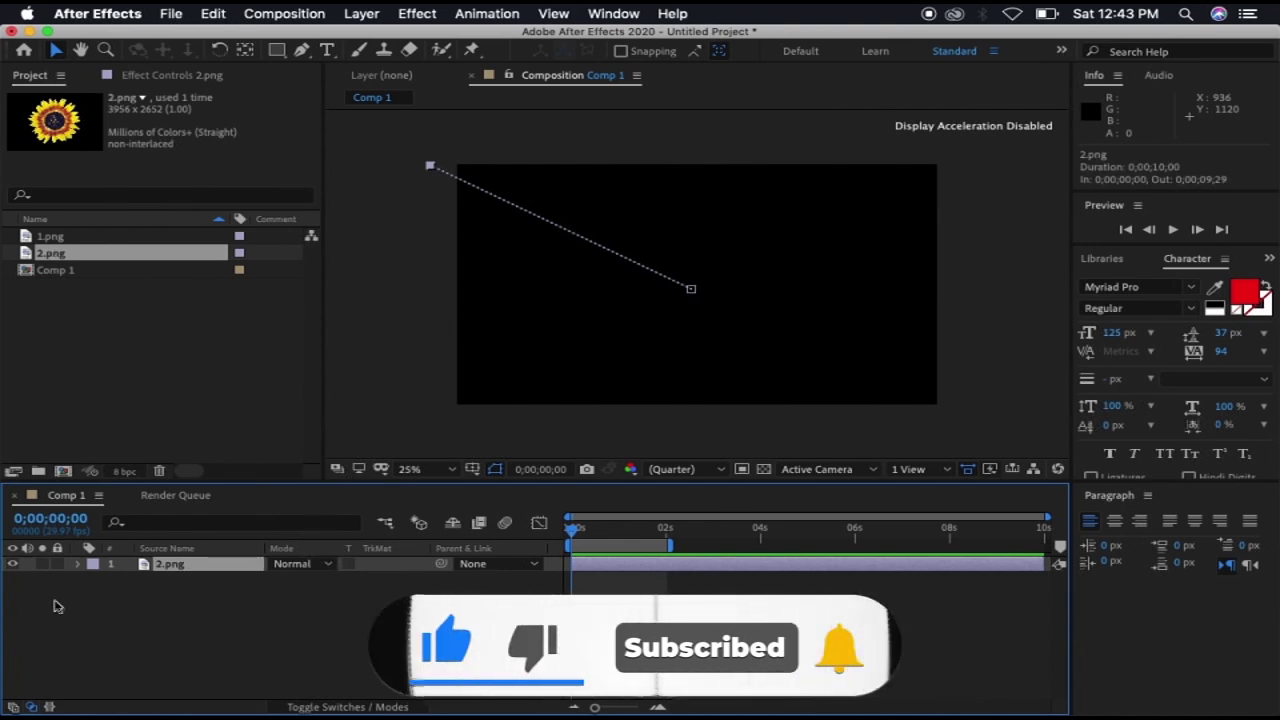
click(58, 566)
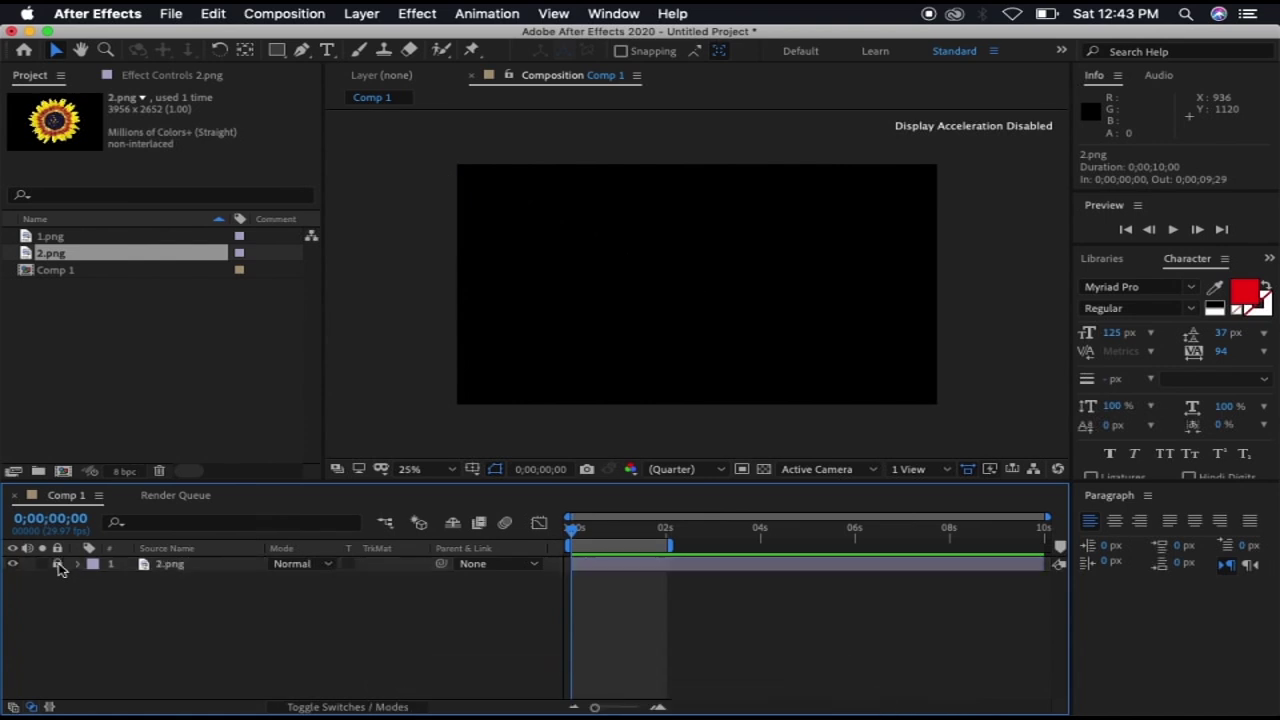
- Drag the pink flower 1.png into the timeline below the sunflower layer
click(95, 240)
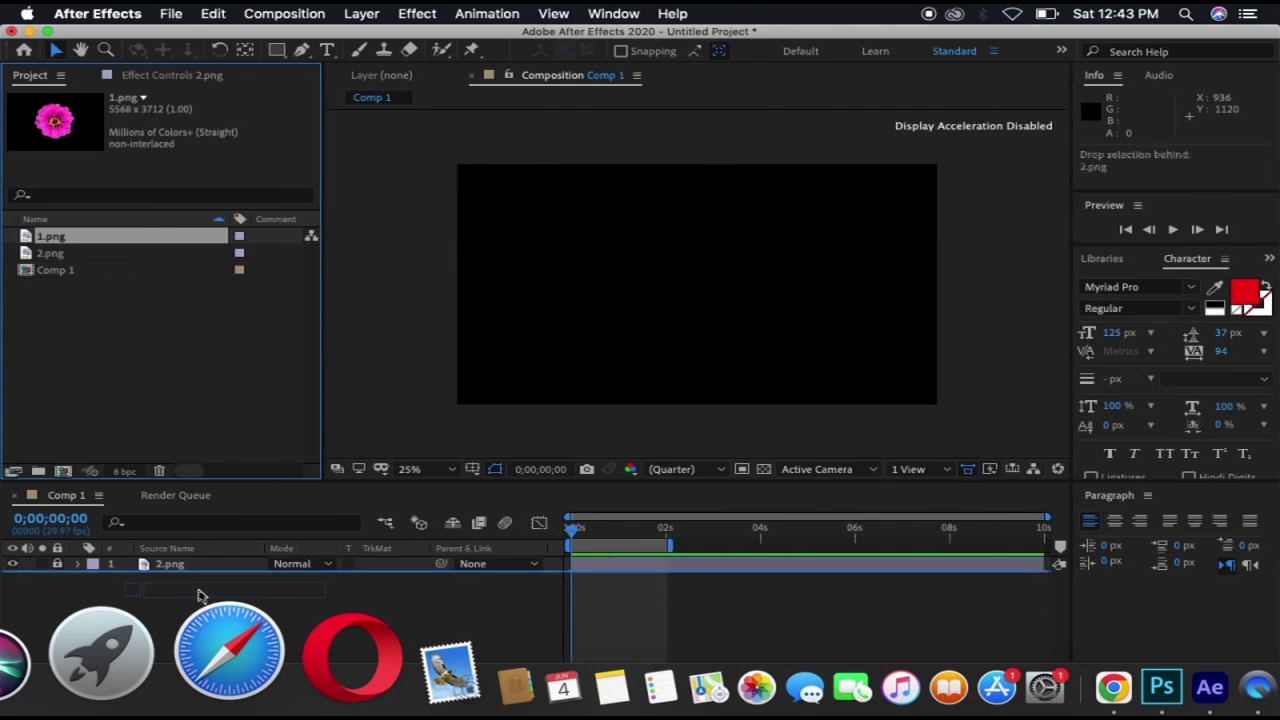
drag(95, 243, 200, 572)
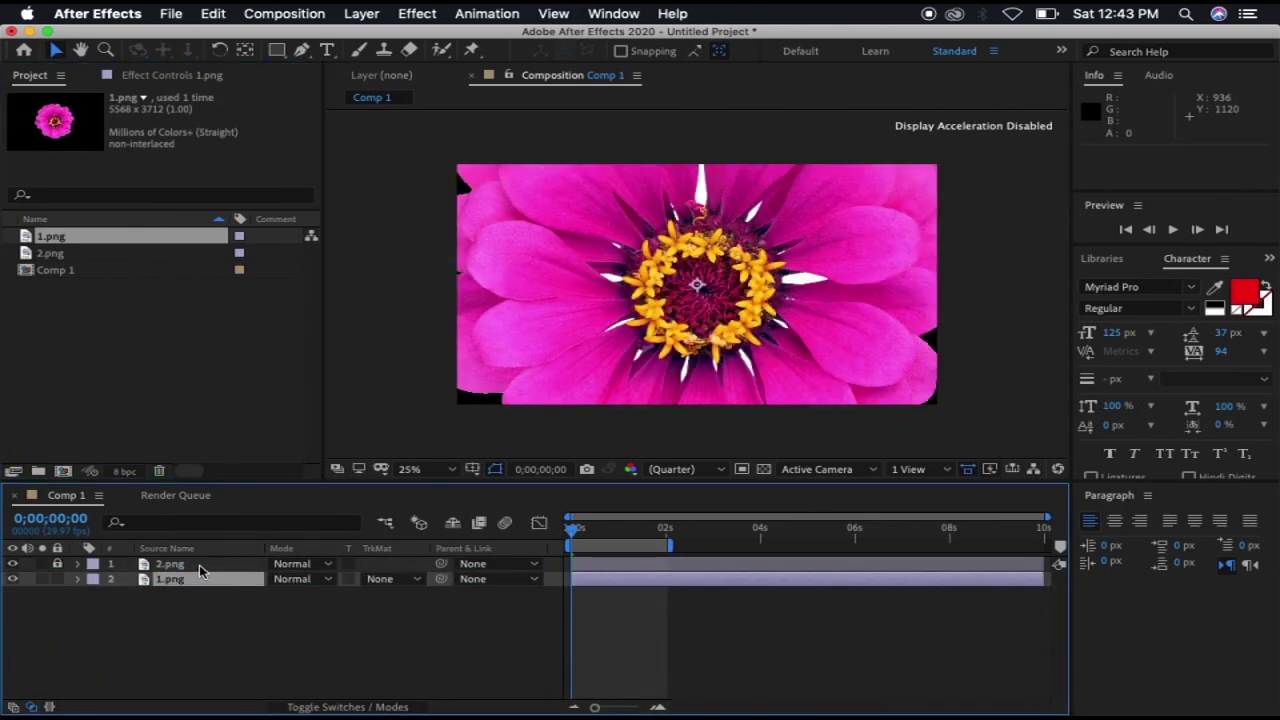
key(F2)
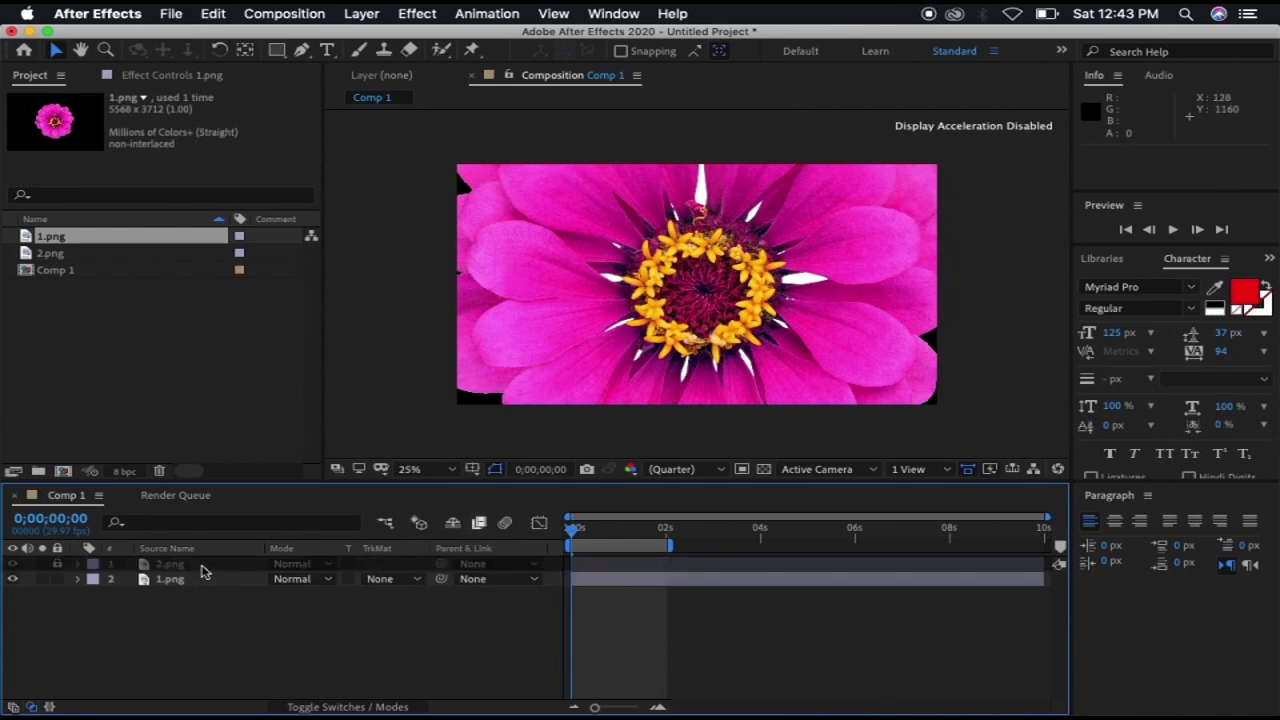
click(170, 580)
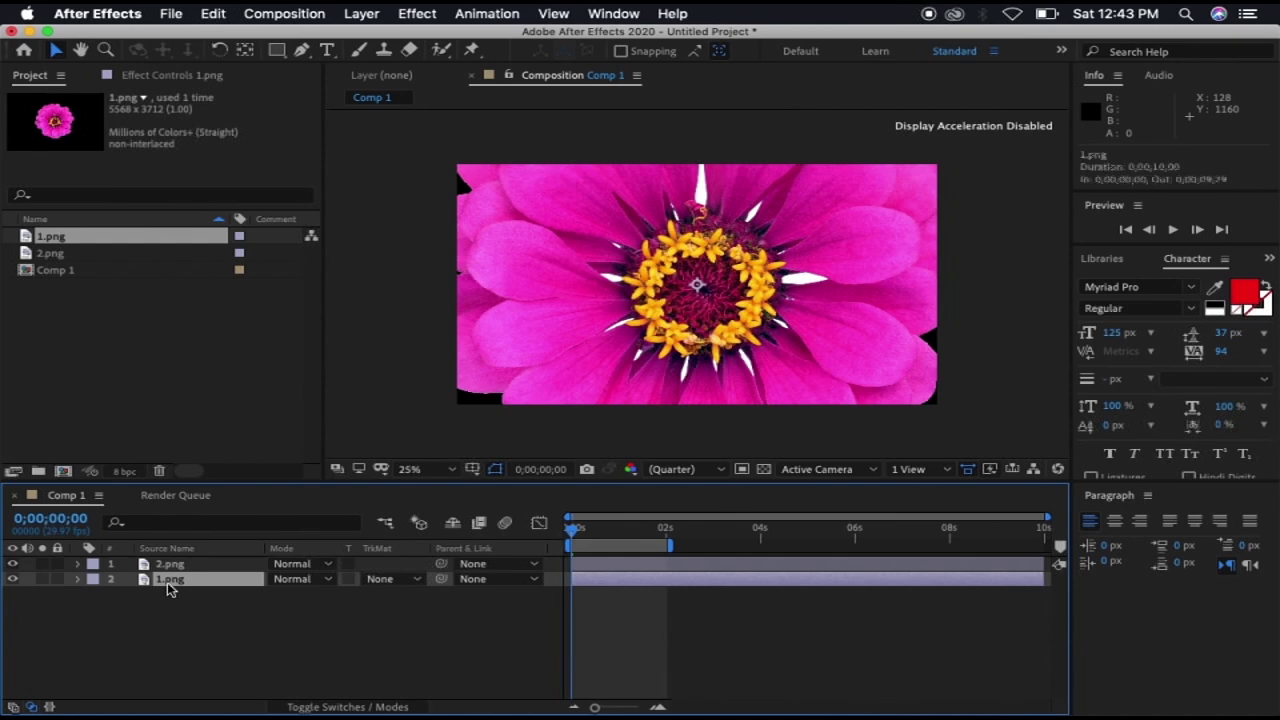
drag(167, 582, 174, 564)
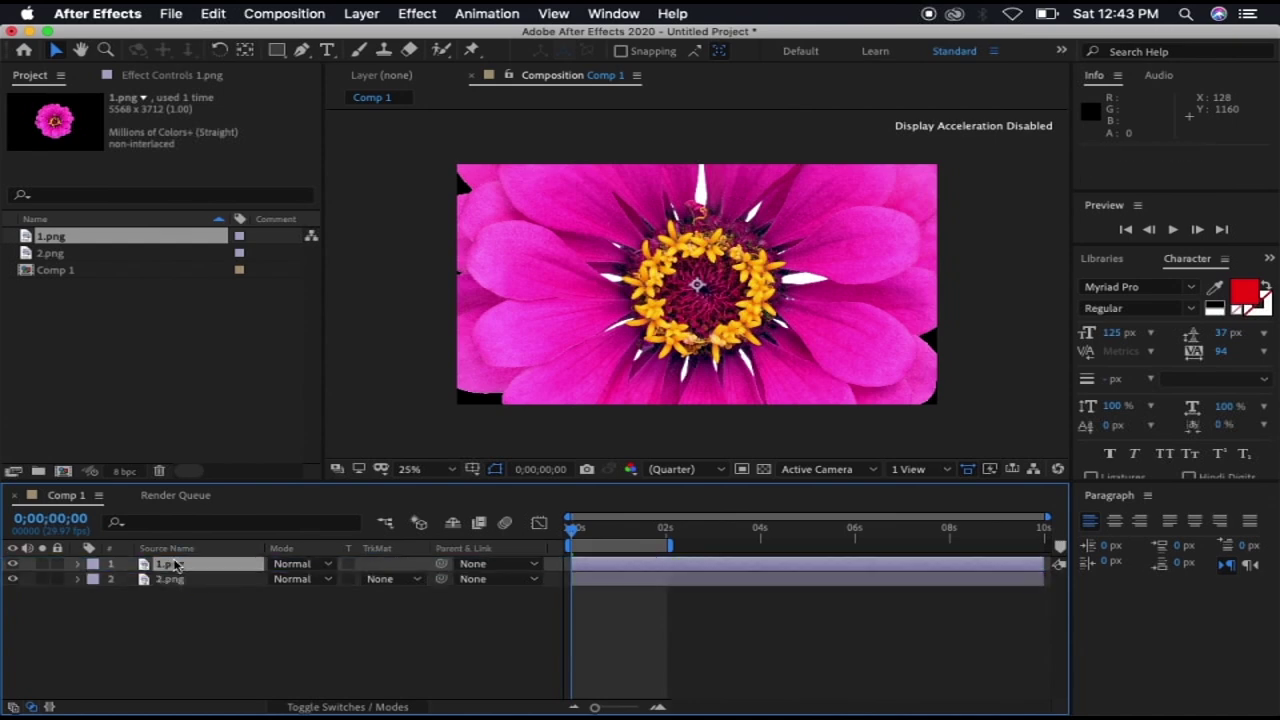
drag(182, 582, 183, 567)
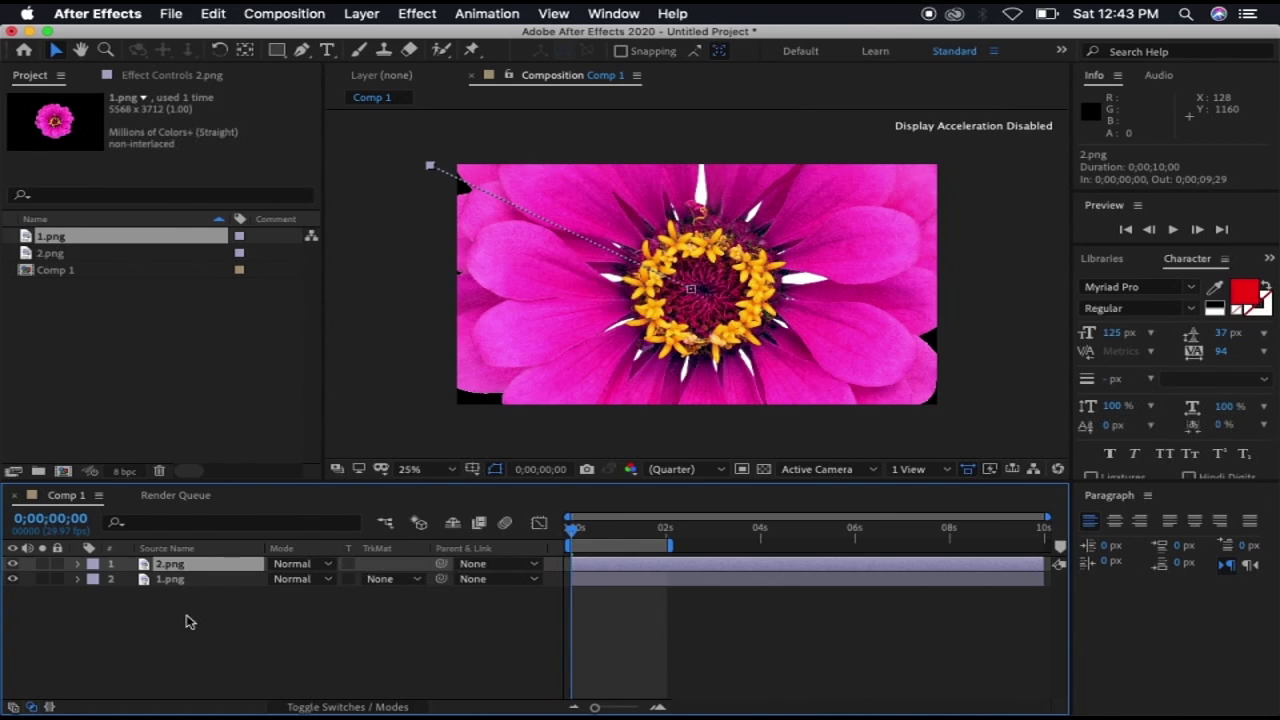
key(s)
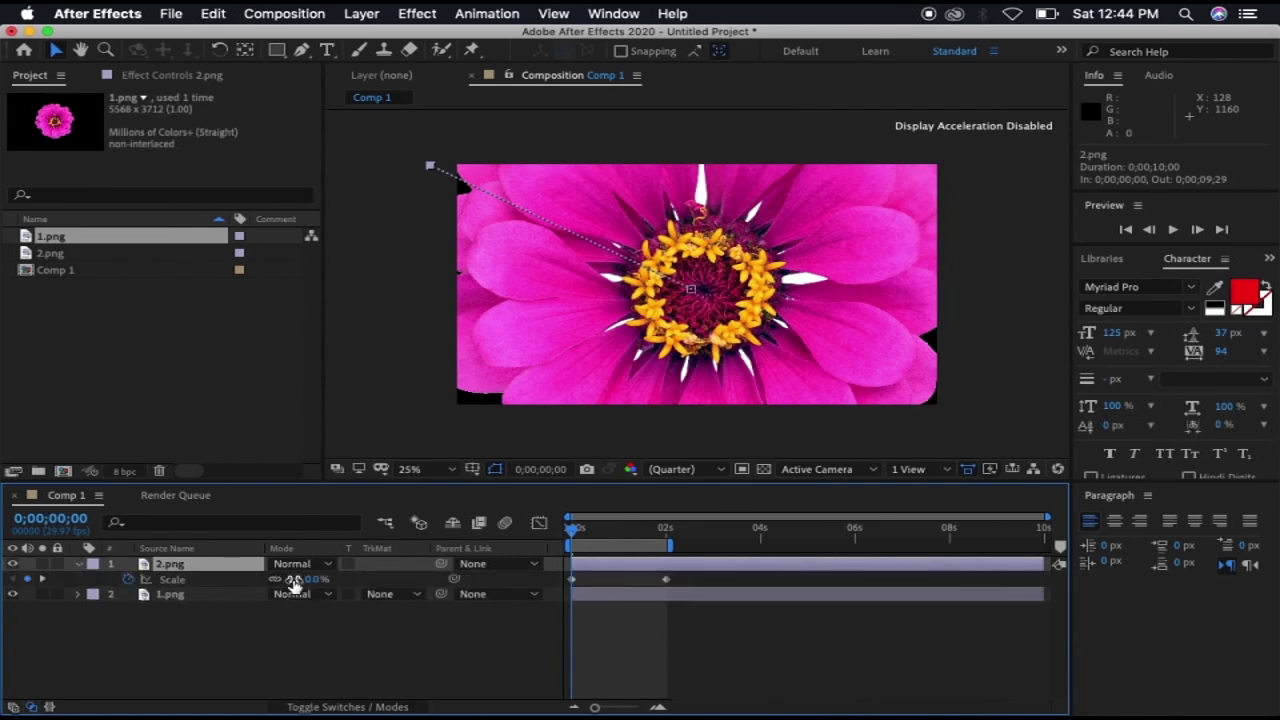
drag(300, 579, 284, 579)
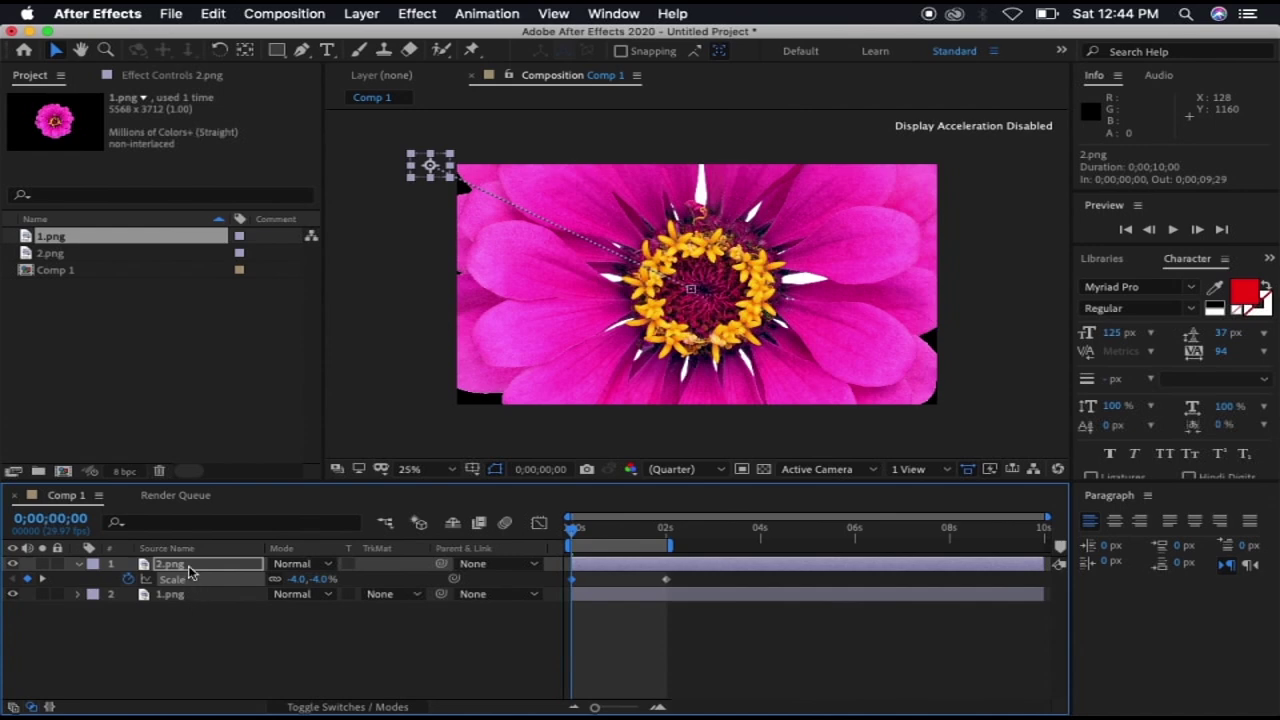
click(189, 566)
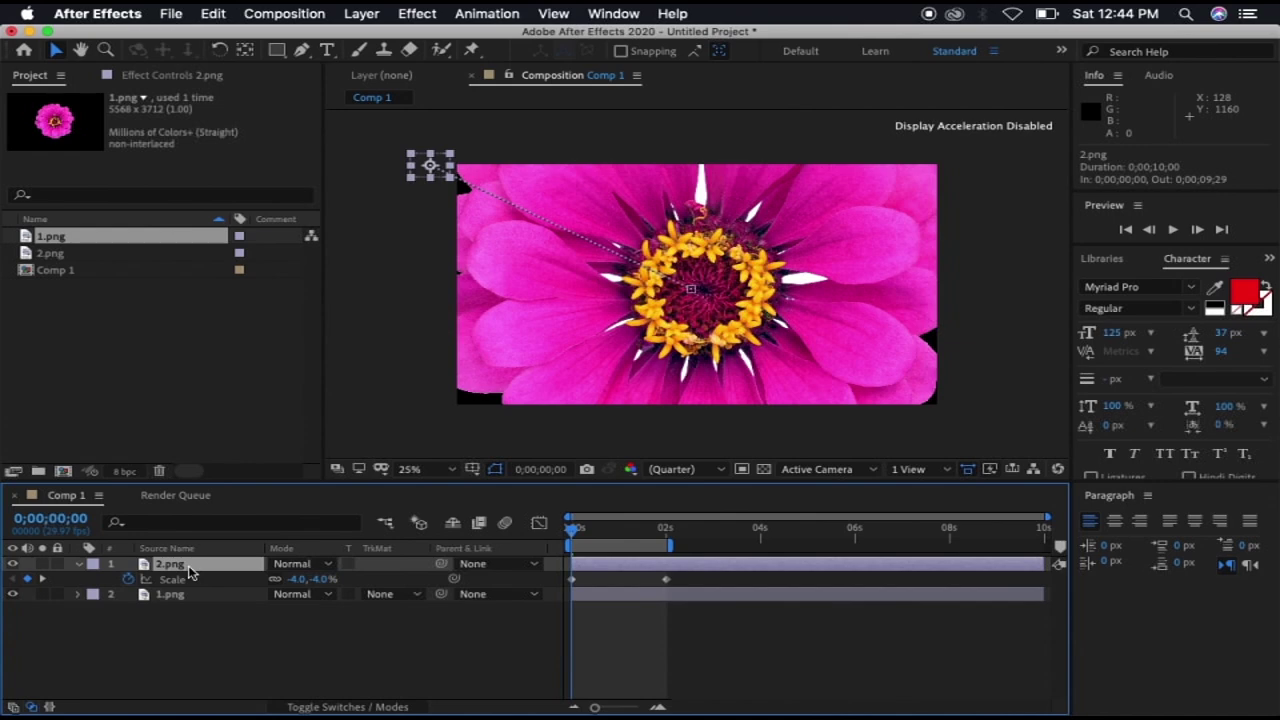
key(super+z)
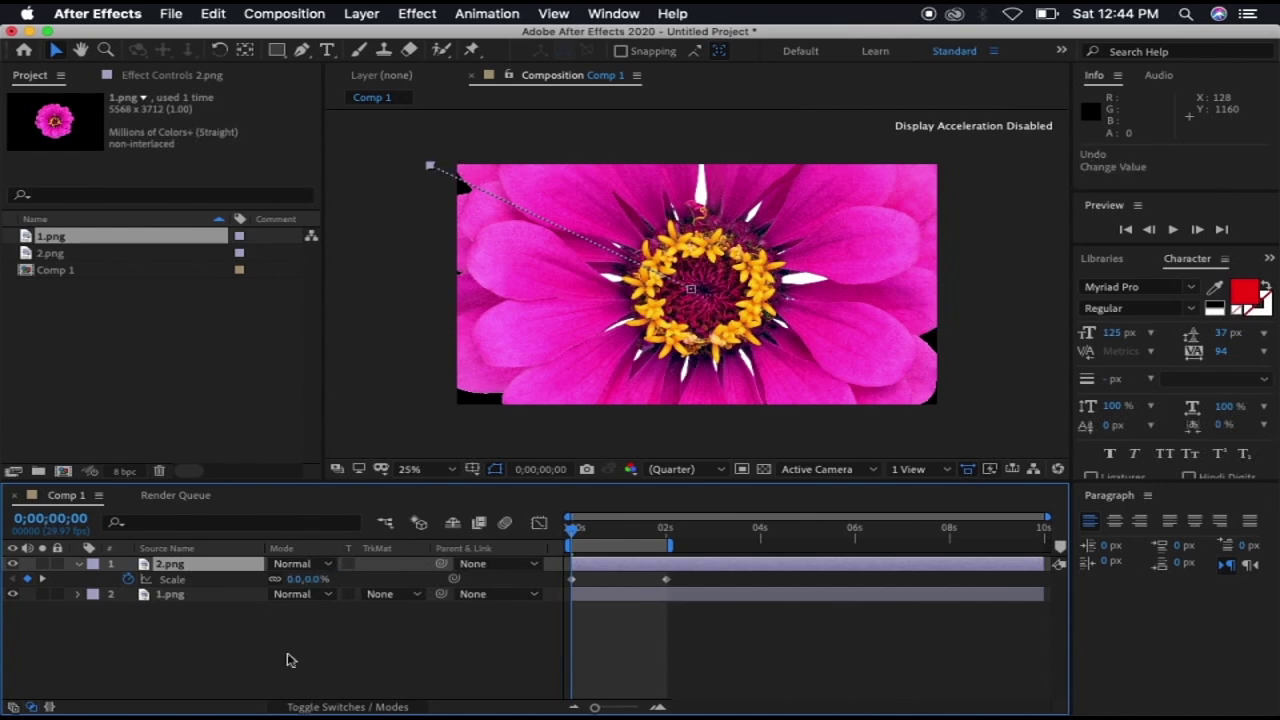
click(79, 564)
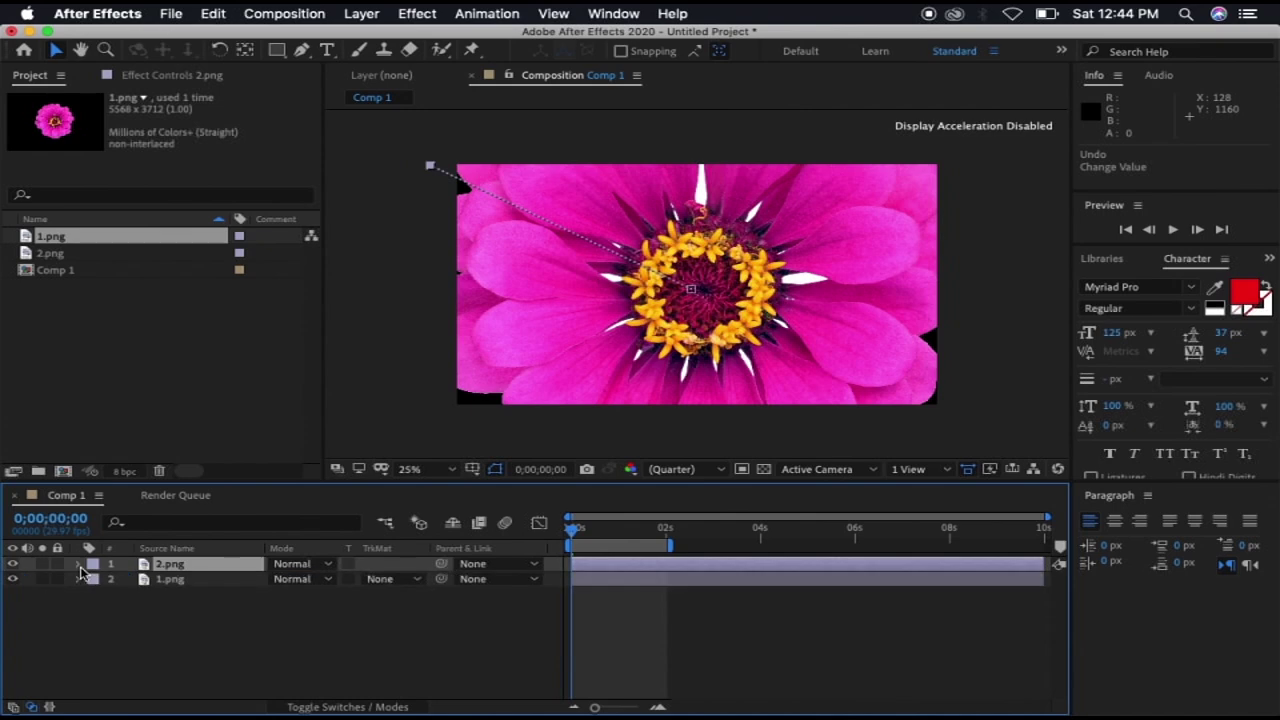
click(185, 570)
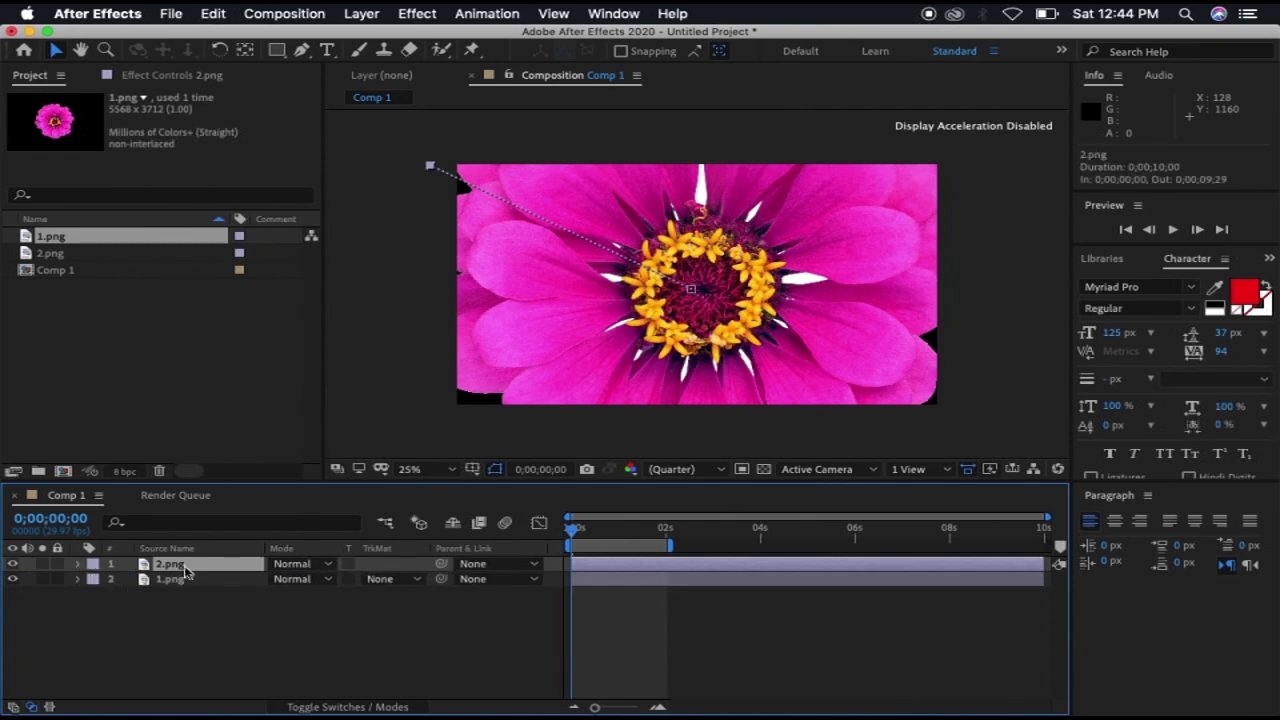
drag(187, 578, 189, 566)
- Shrink the pink flower 1.png to 25% scale and preview it over the sunflower
key(s)
drag(298, 581, 232, 592)
click(243, 670)
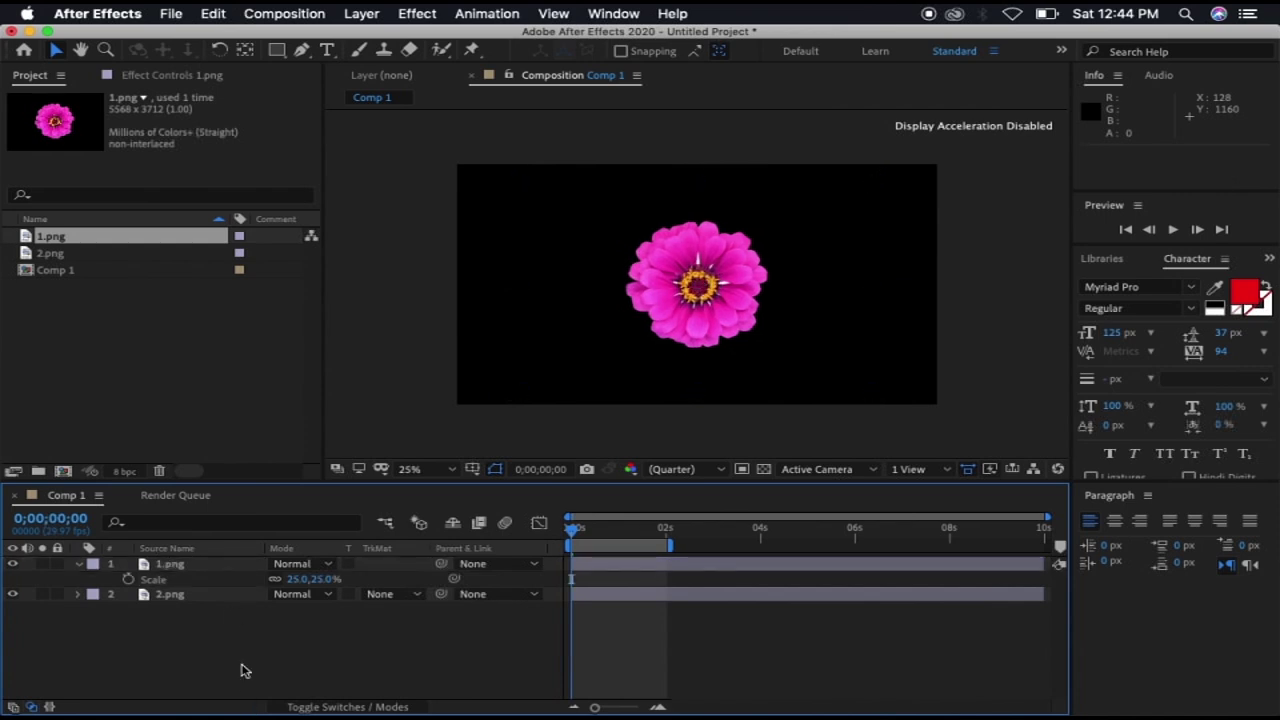
click(79, 566)
key(space)
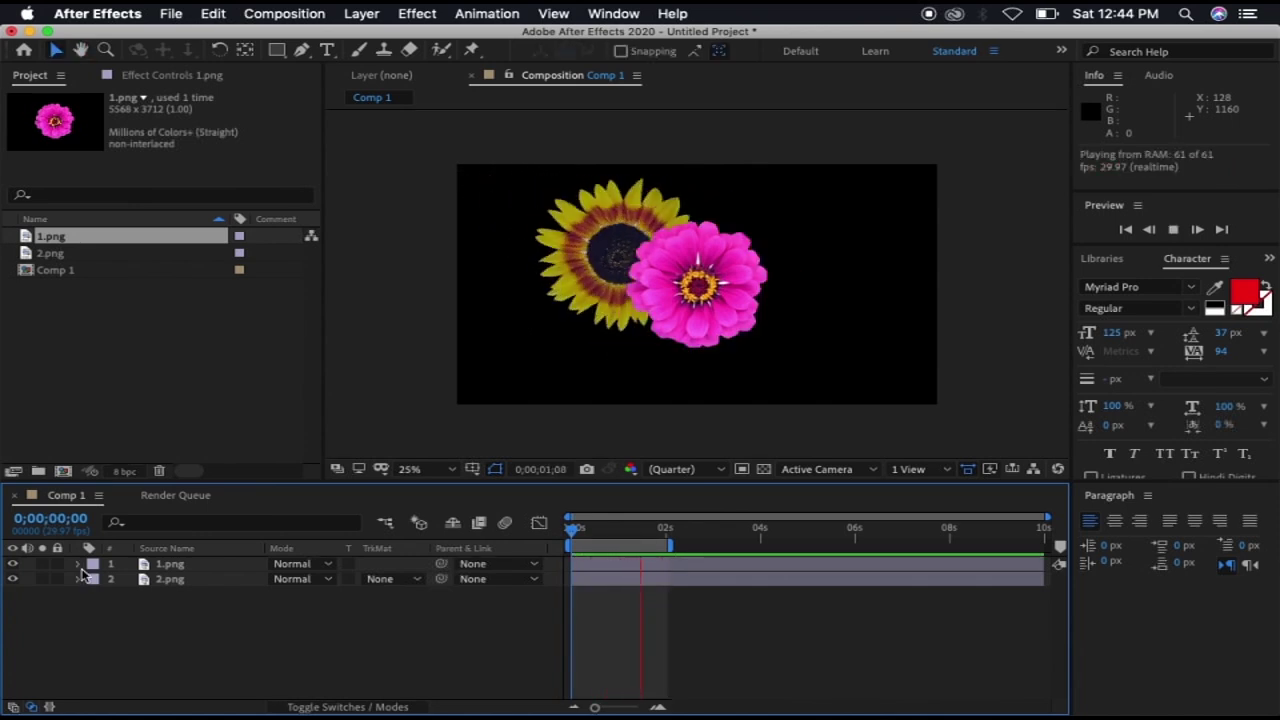
- Stop playback at the first frame and show the pink flower 1.png's Transform properties
key(space)
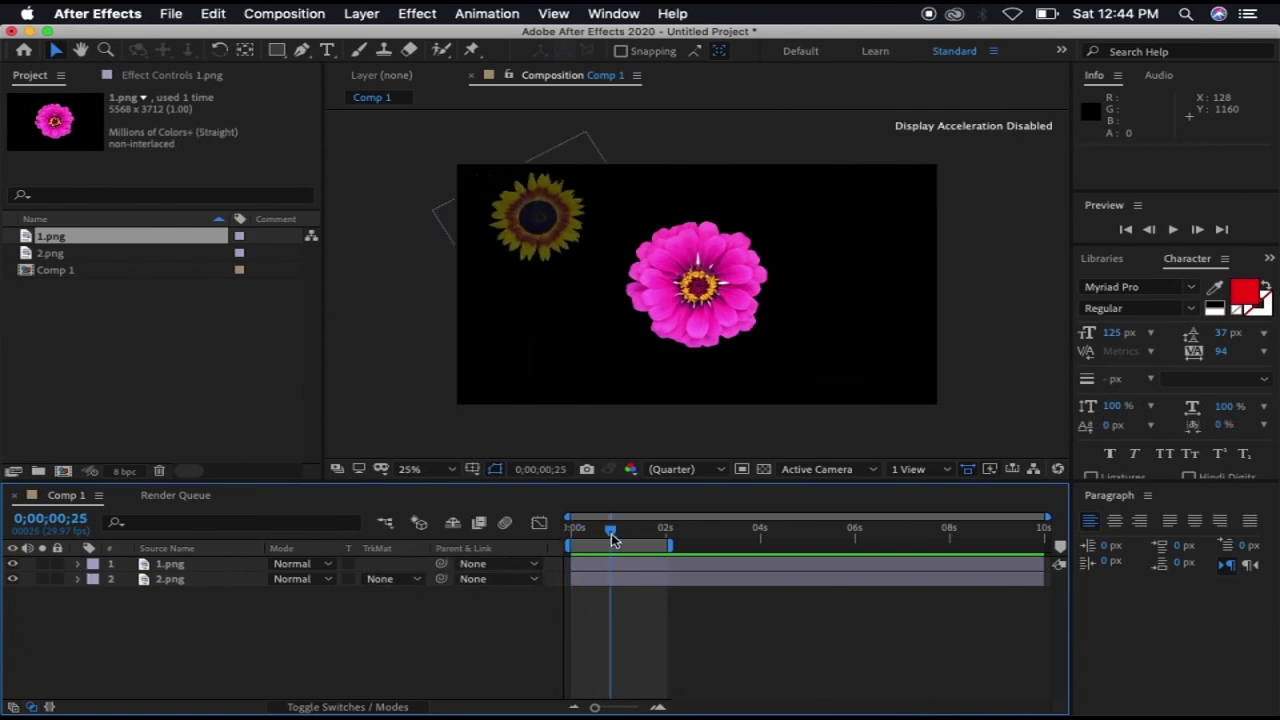
drag(613, 538, 571, 530)
click(197, 567)
click(197, 567)
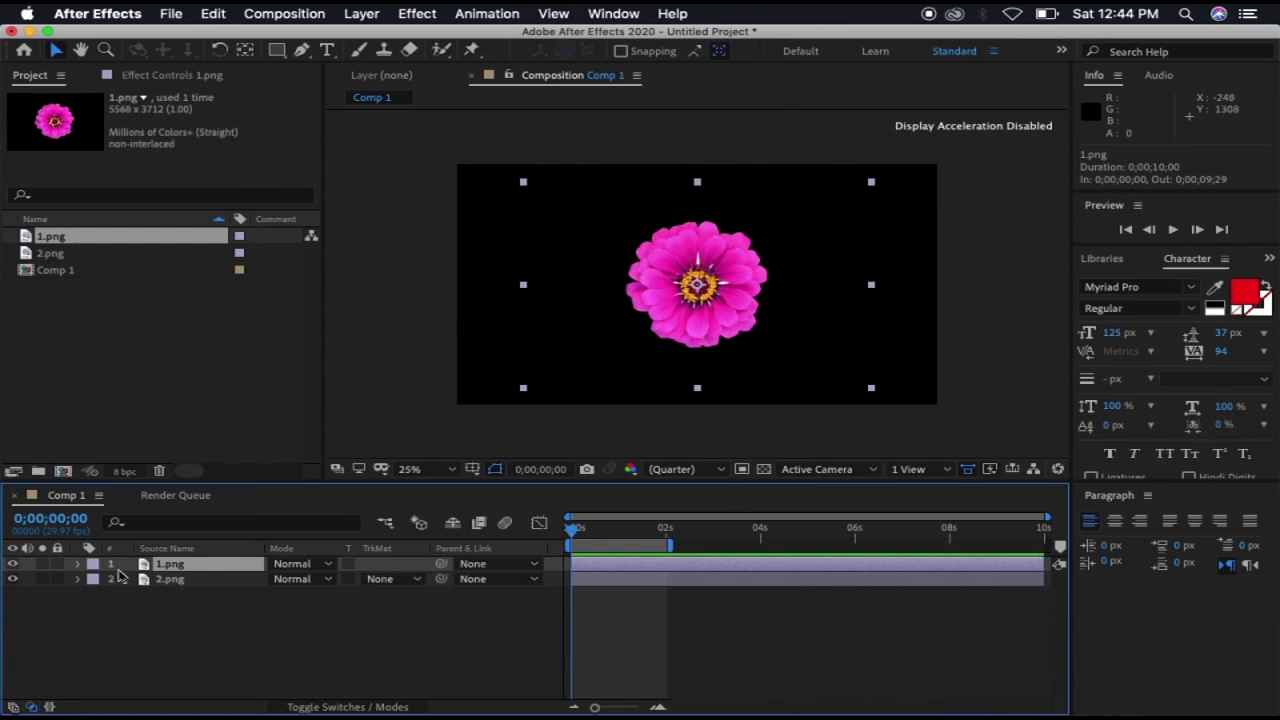
click(78, 564)
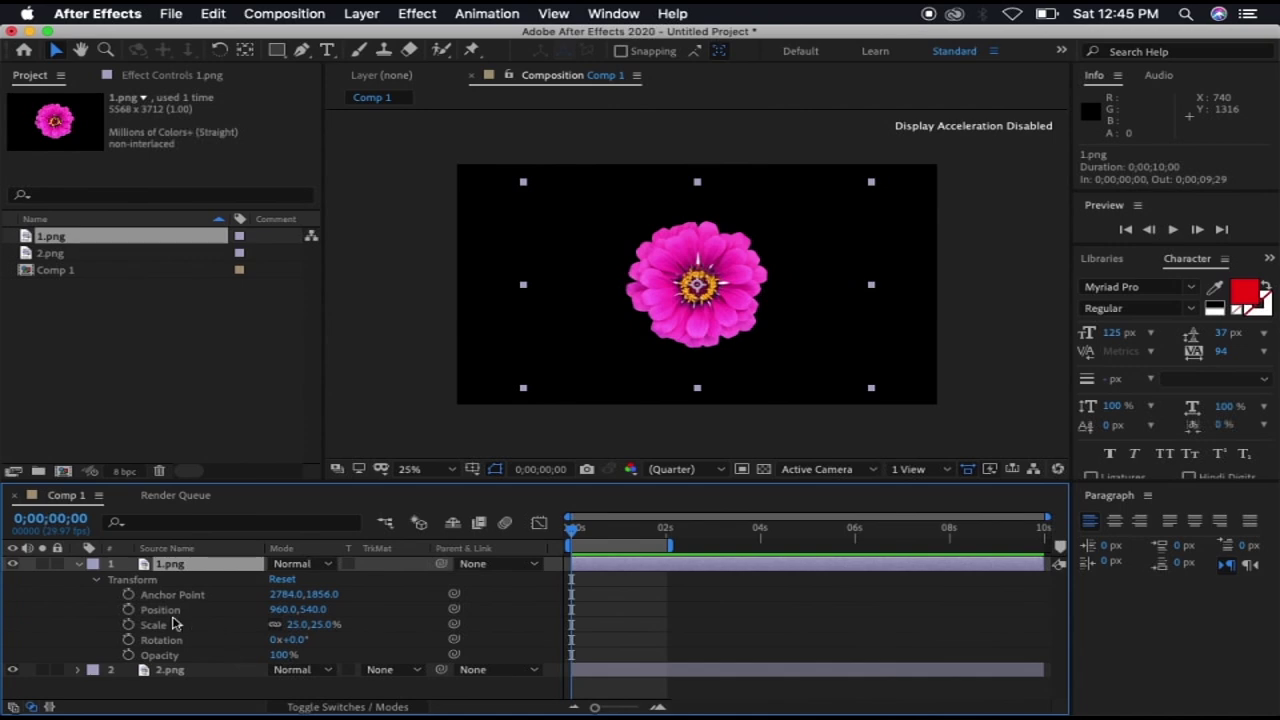
- Add 0s keyframes on the pink flower's Position, Scale, Rotation and Opacity
click(129, 609)
click(129, 624)
click(128, 639)
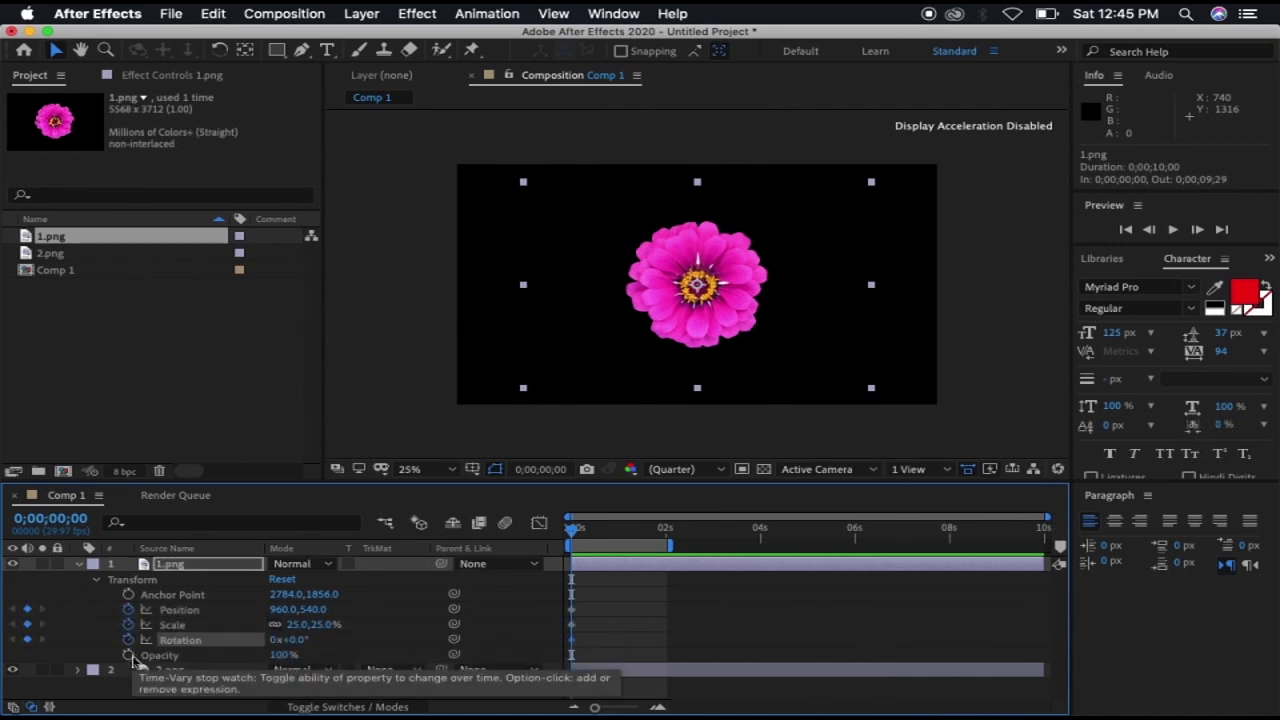
click(128, 655)
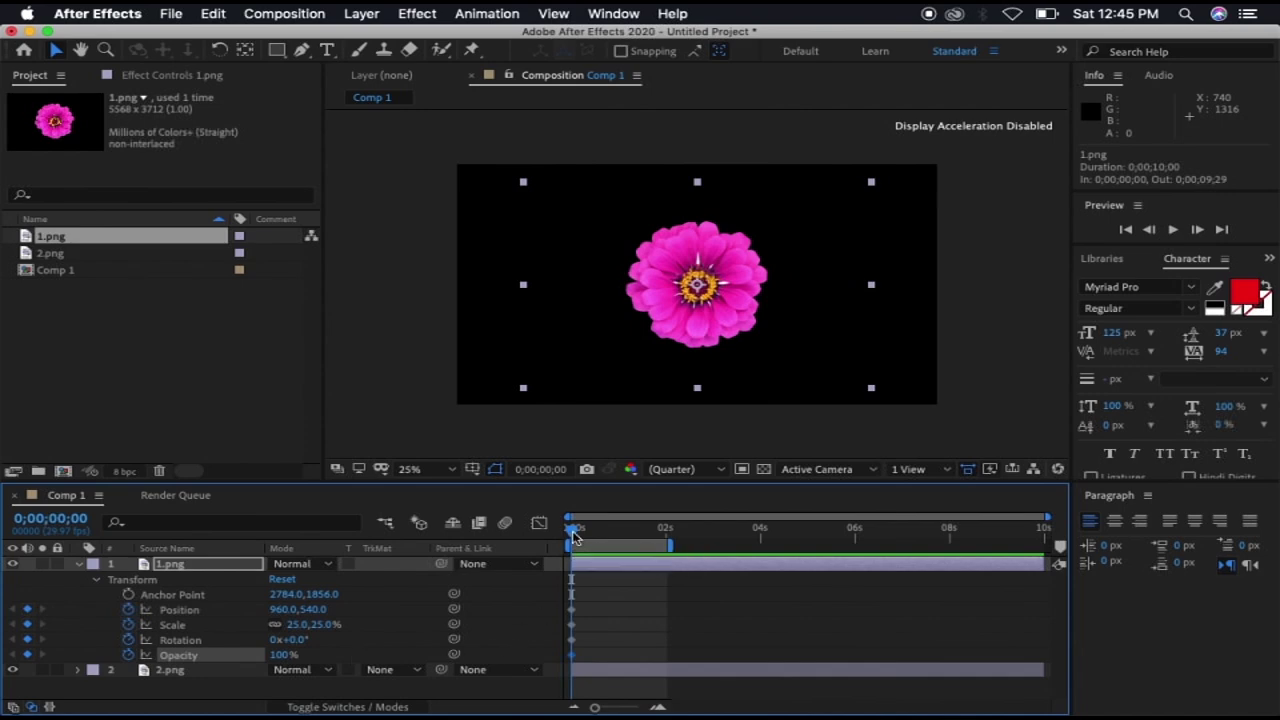
- At the 2-second mark, fade the pink flower's Opacity to 0%
drag(573, 537, 668, 547)
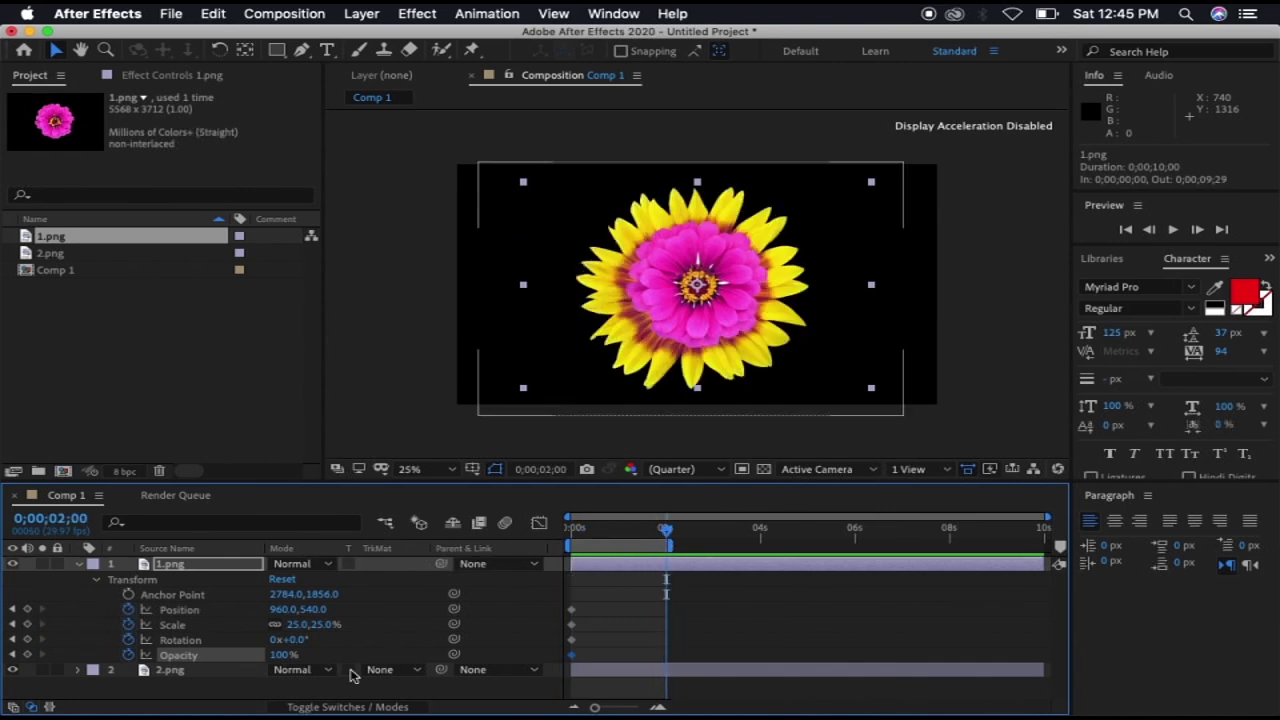
click(281, 656)
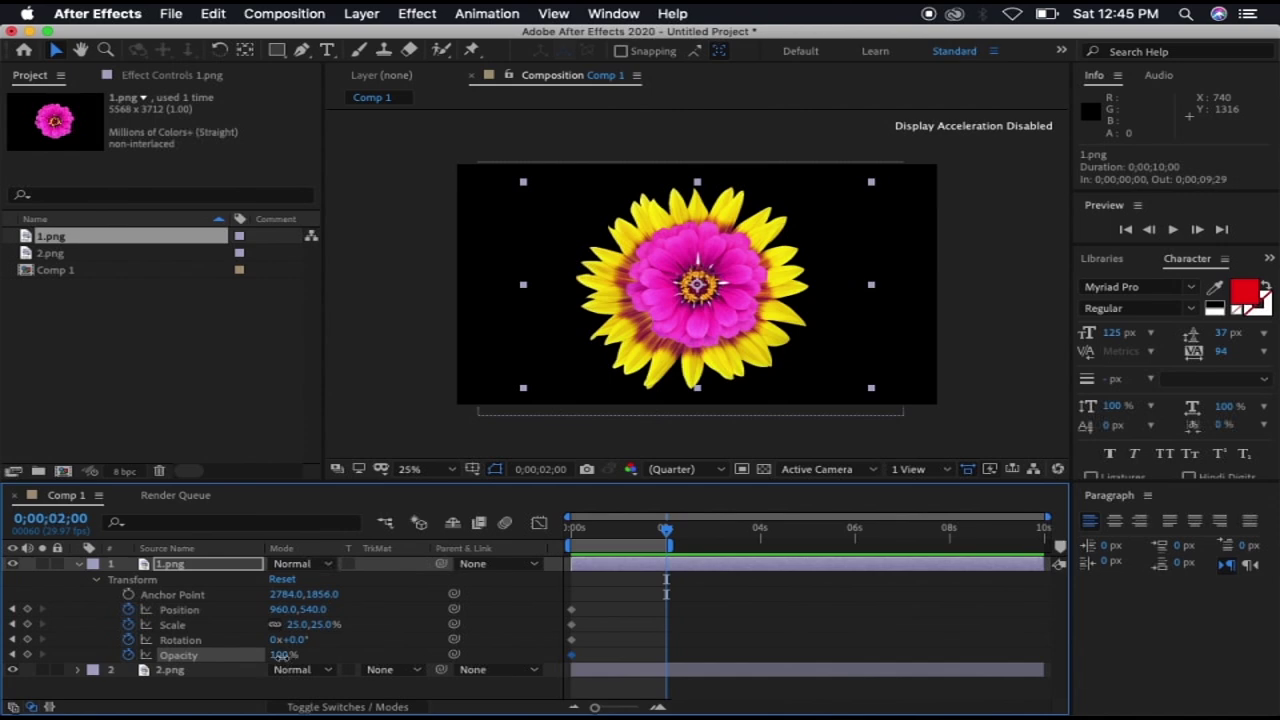
drag(283, 655, 180, 673)
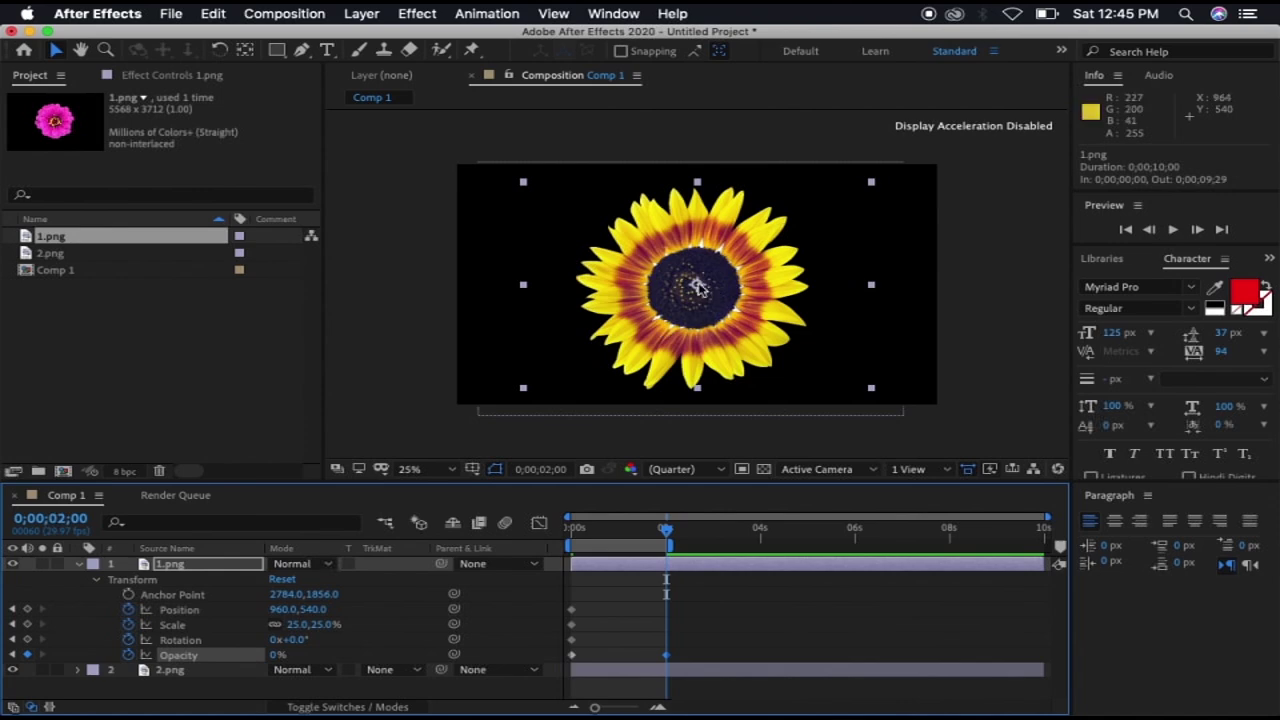
- Keyframe the pink flower sliding right to 2148,544 at 2s, then preview from 0s
key(alt+shift+p)
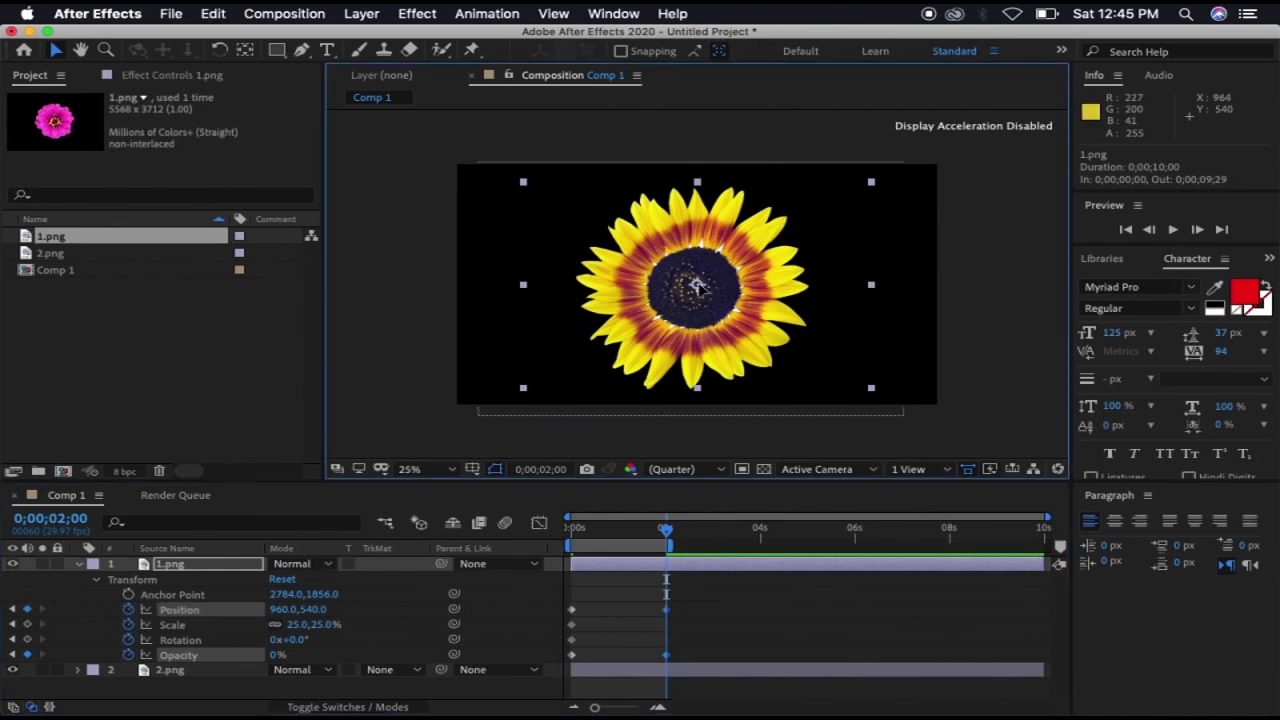
drag(697, 287, 995, 288)
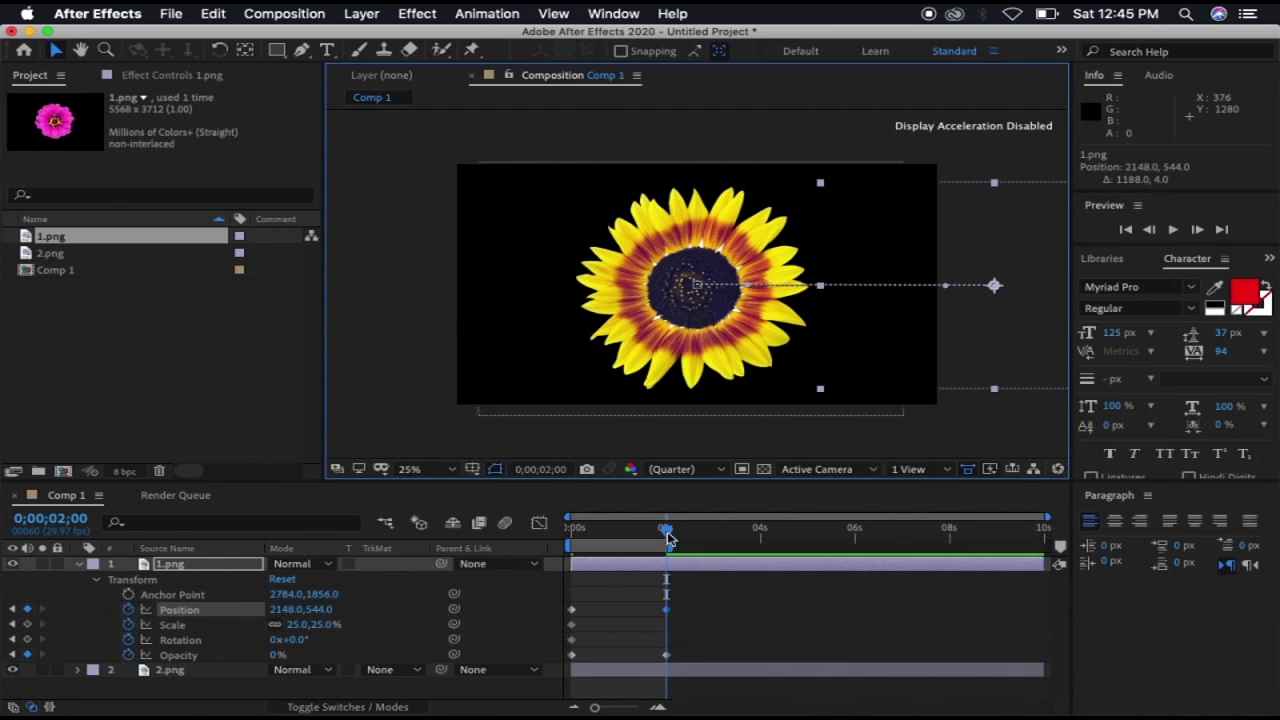
drag(668, 538, 545, 546)
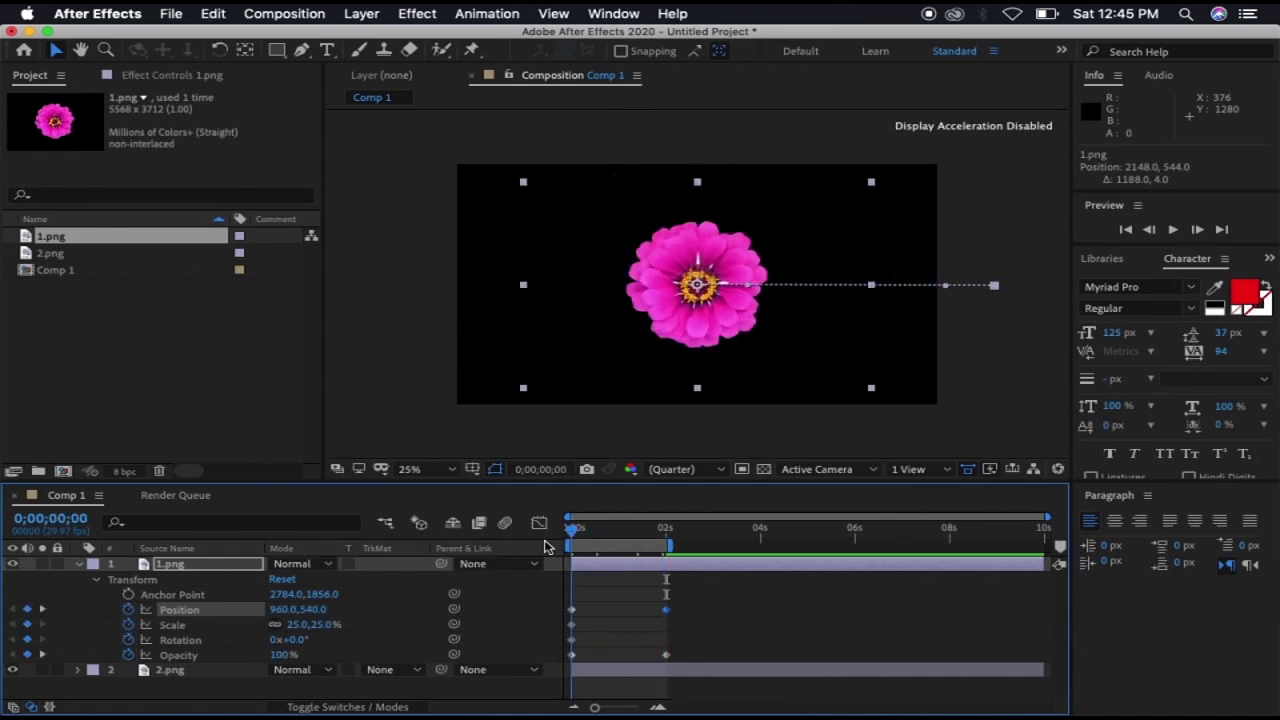
key(space)
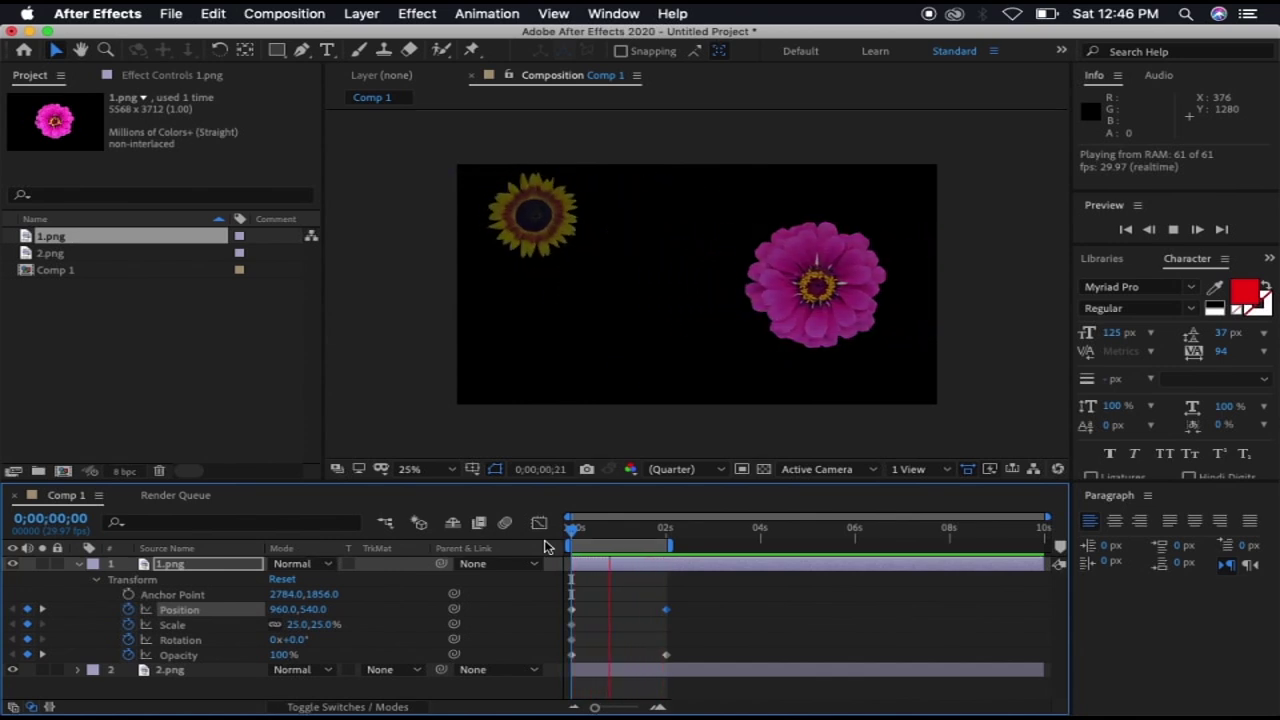
key(space)
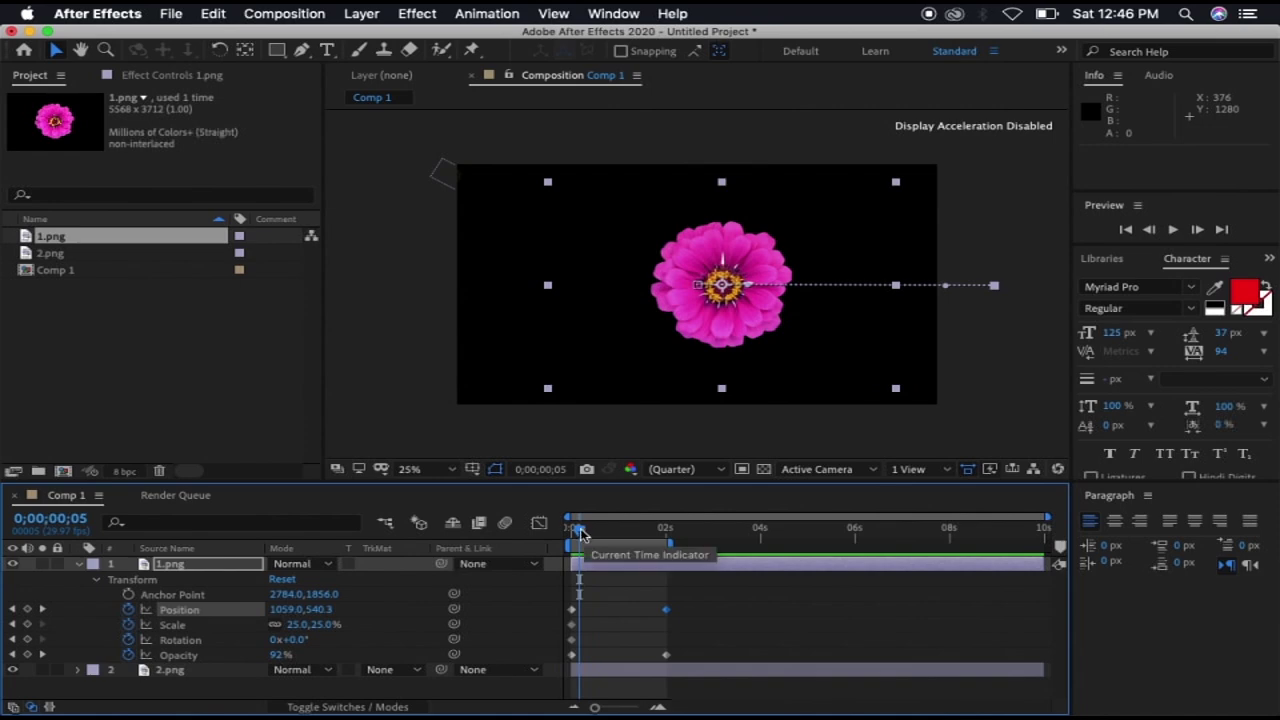
drag(583, 533, 676, 546)
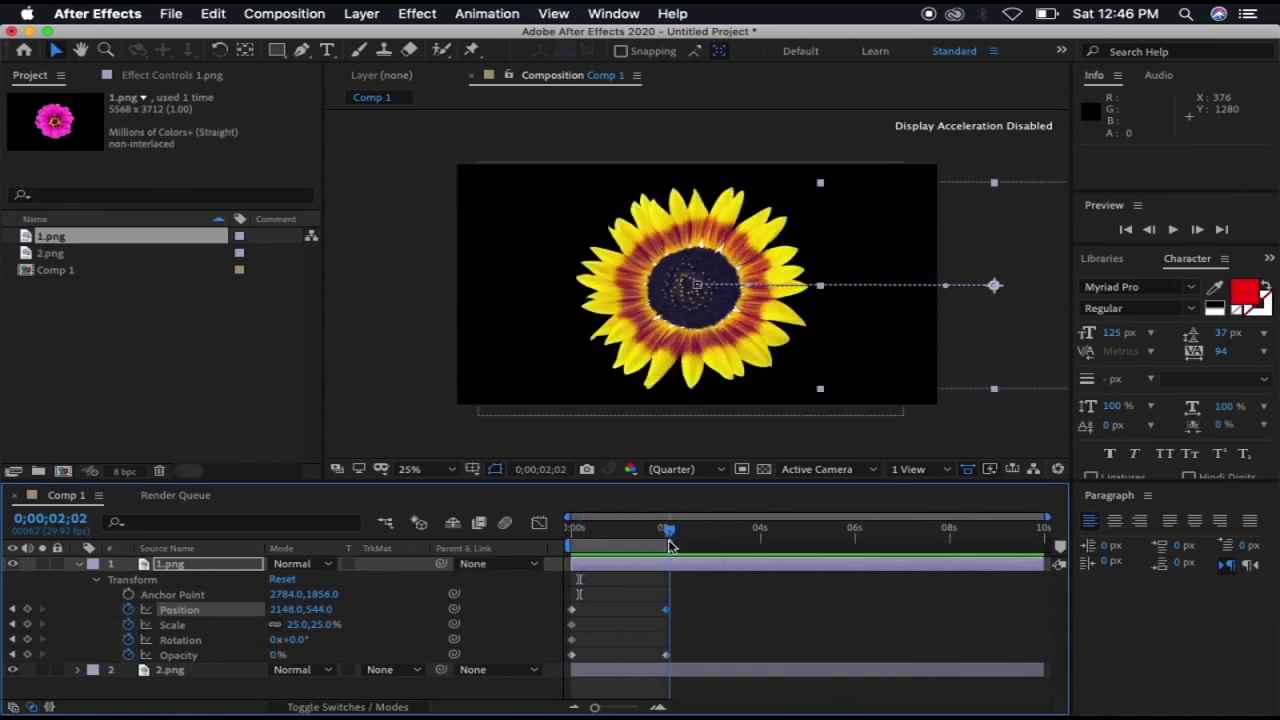
drag(668, 545, 573, 562)
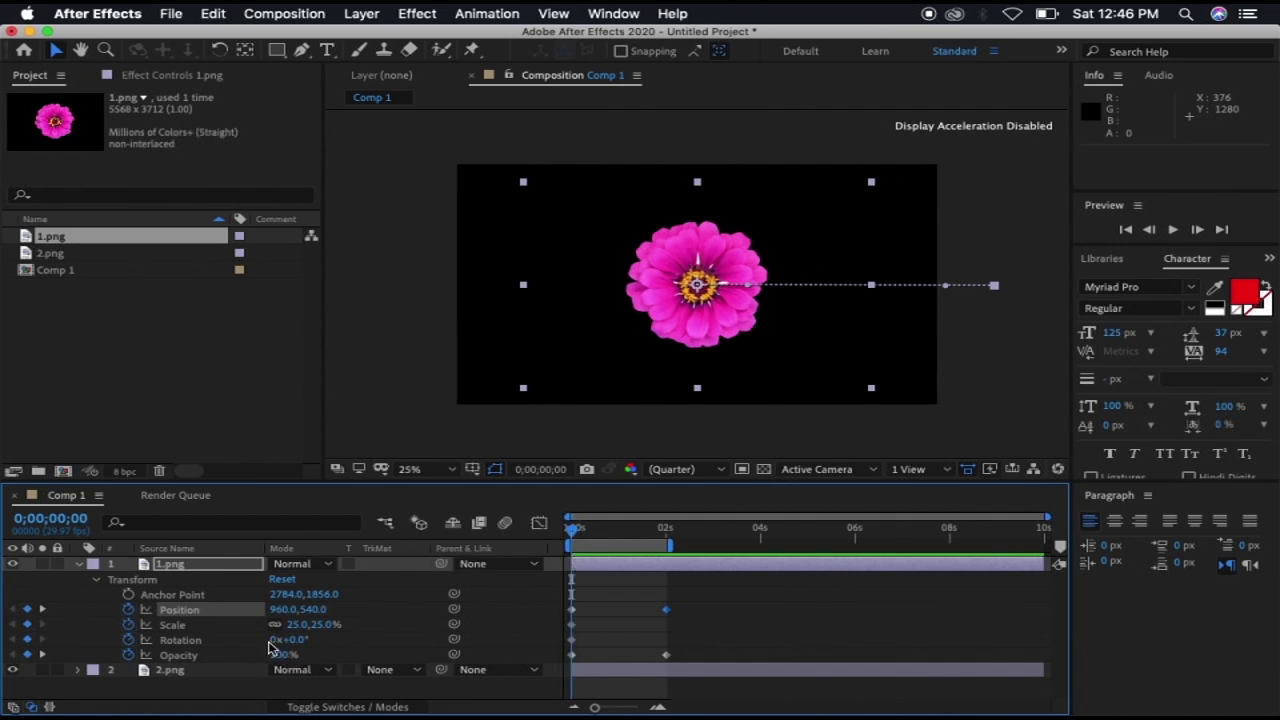
key(F2)
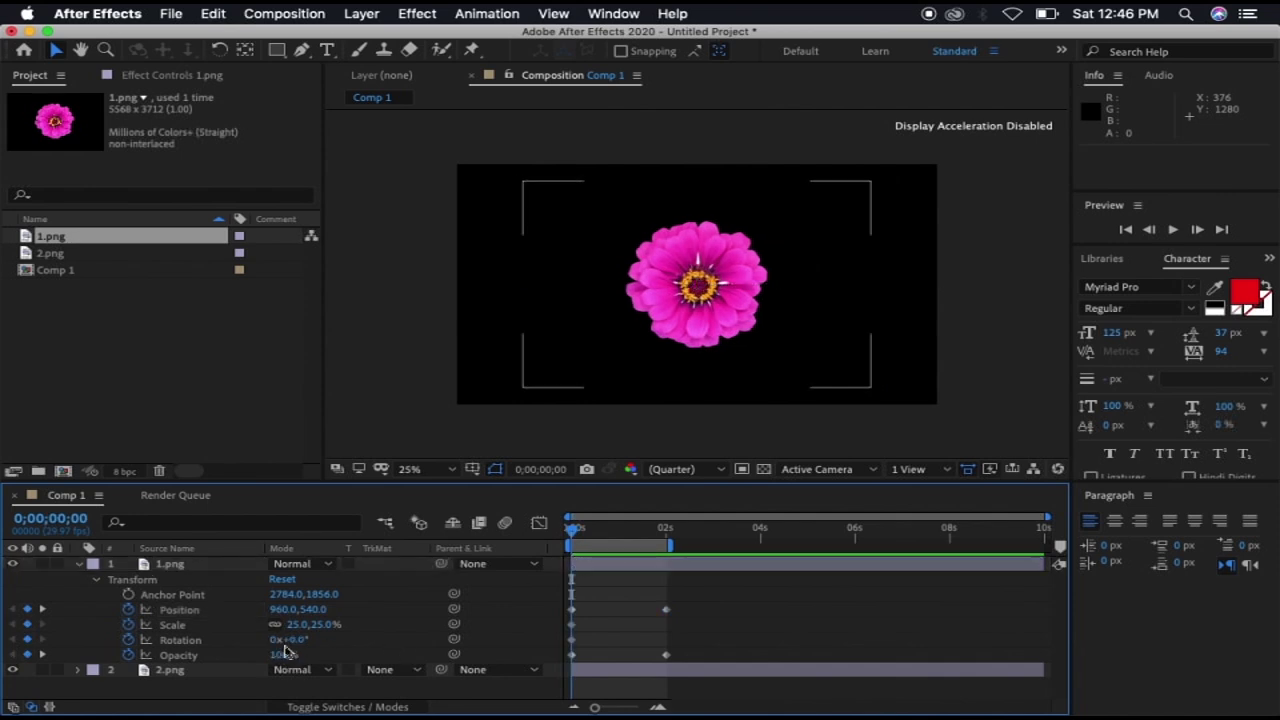
text(1)
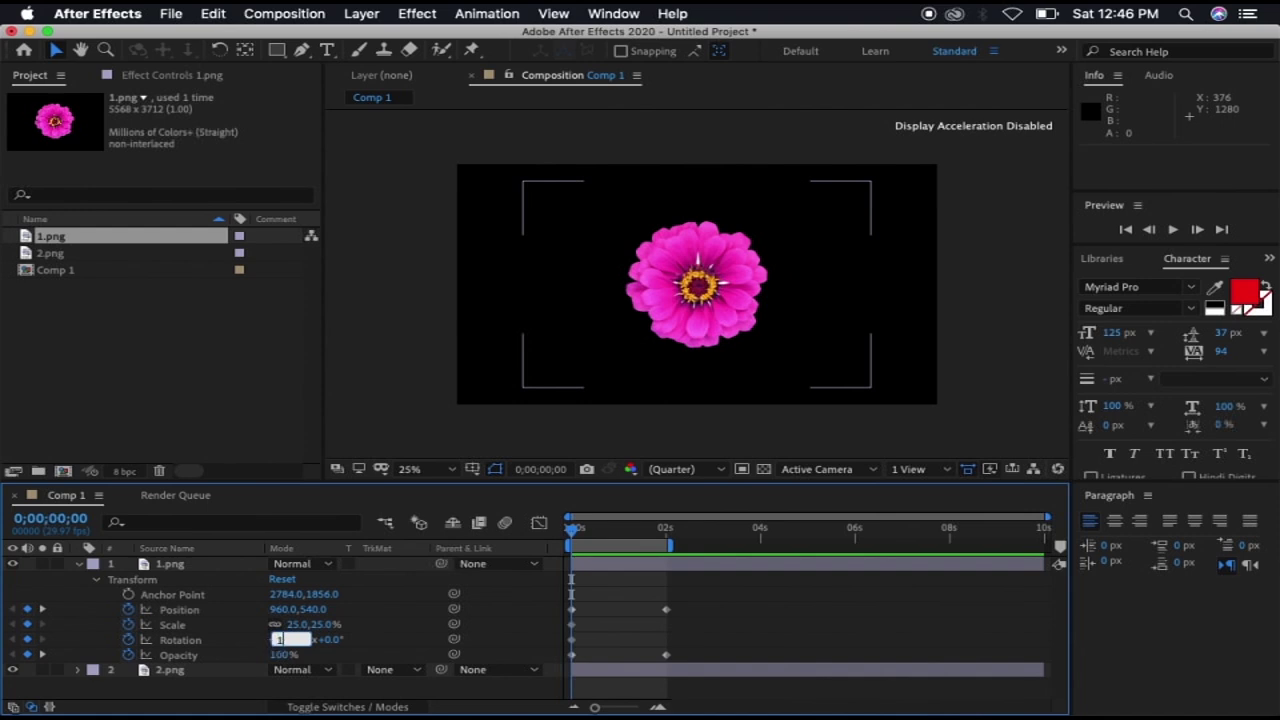
key(Return)
key(space)
key(space)
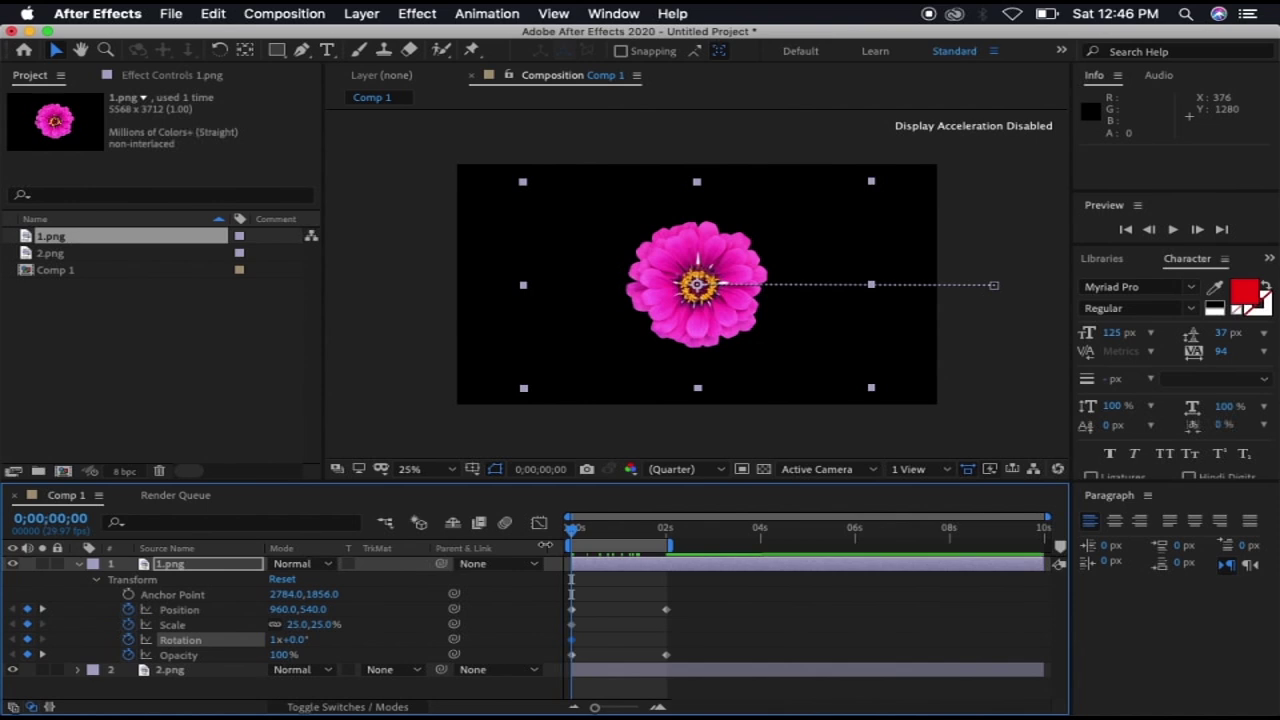
key(space)
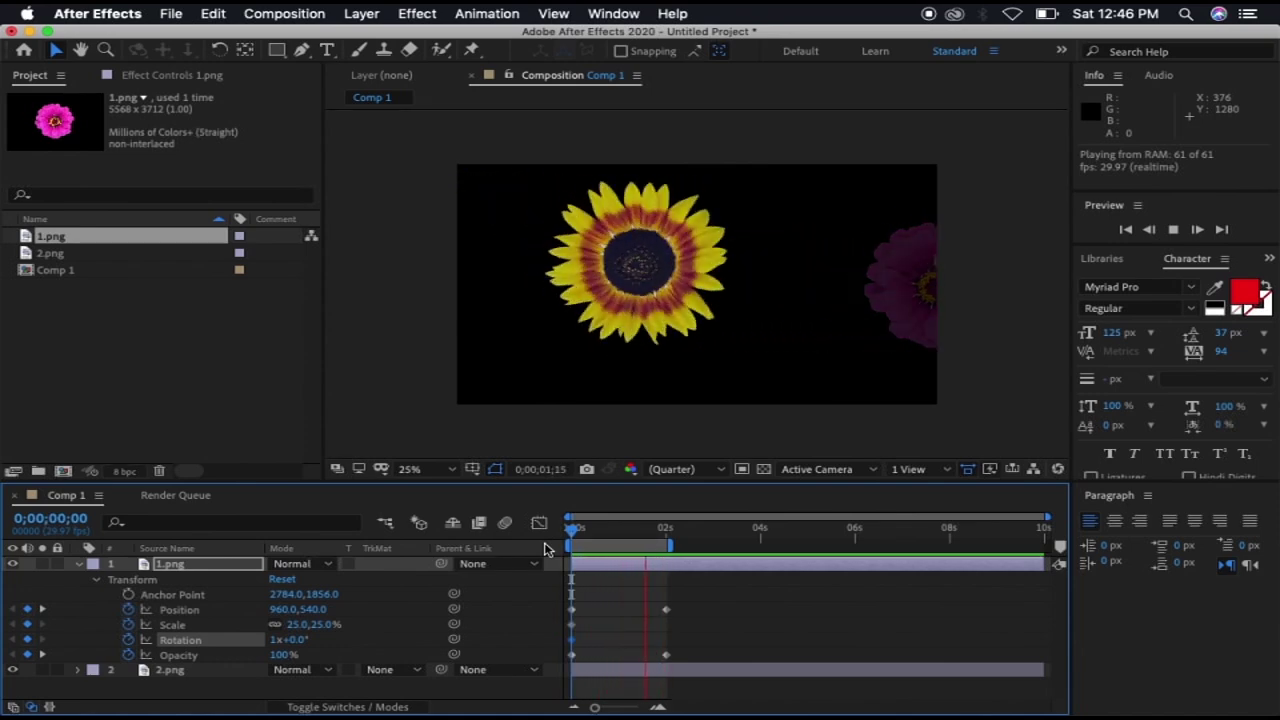
key(space)
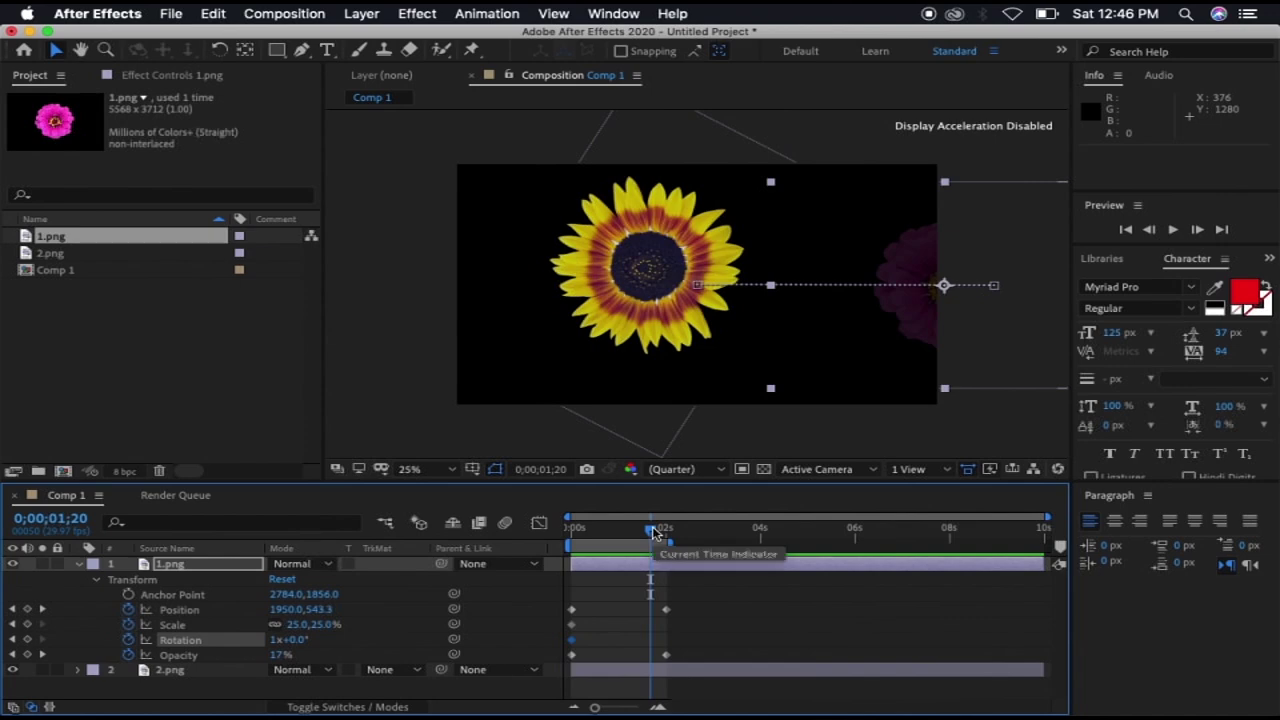
drag(655, 533, 503, 533)
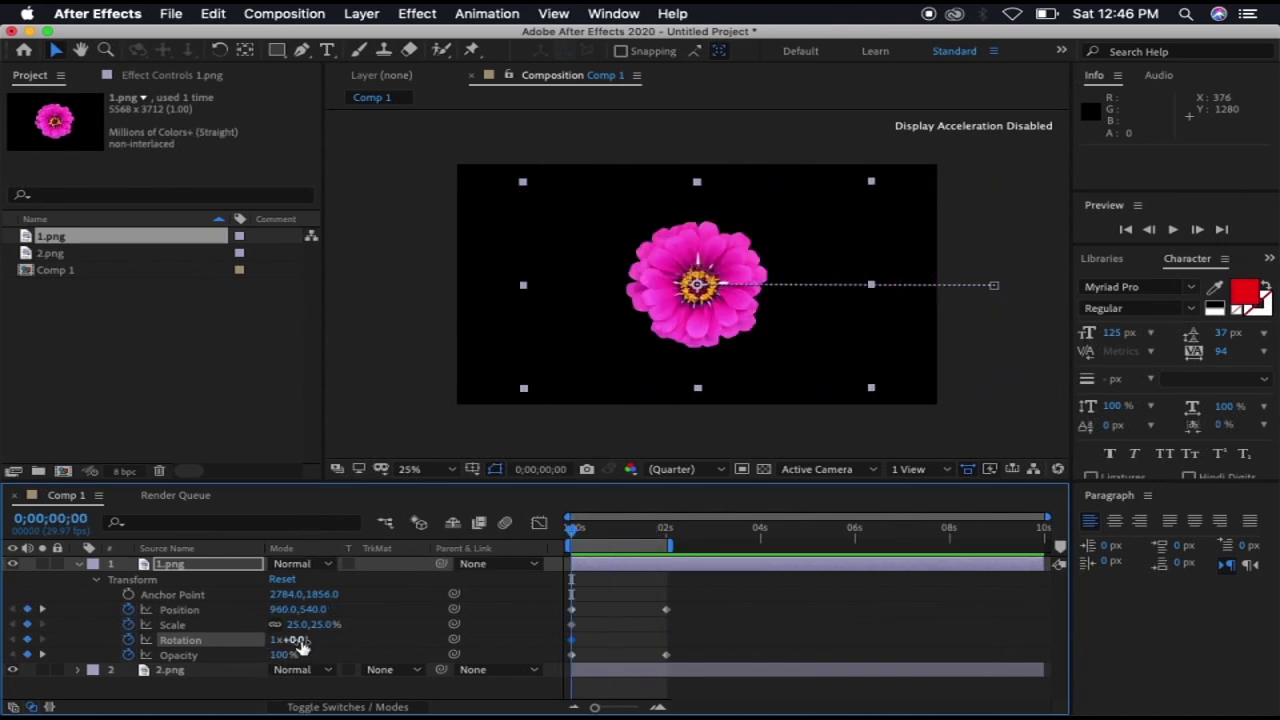
drag(300, 640, 305, 641)
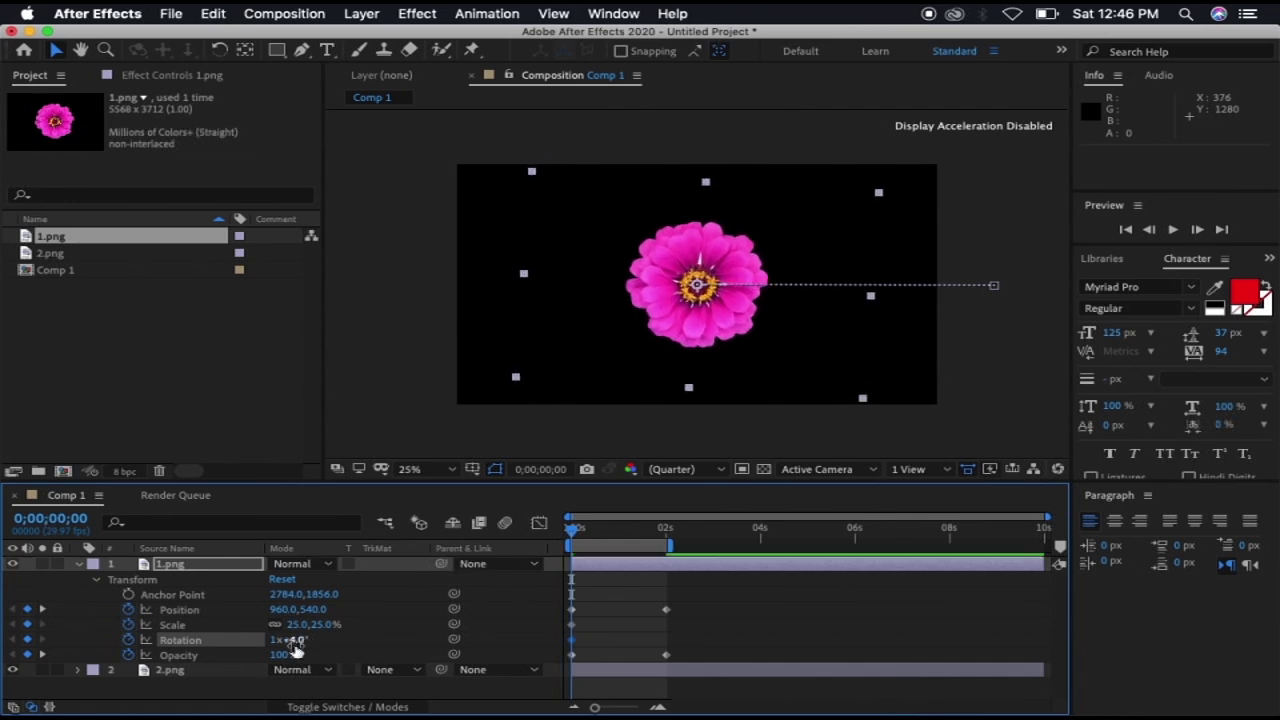
drag(273, 641, 287, 641)
drag(573, 538, 530, 566)
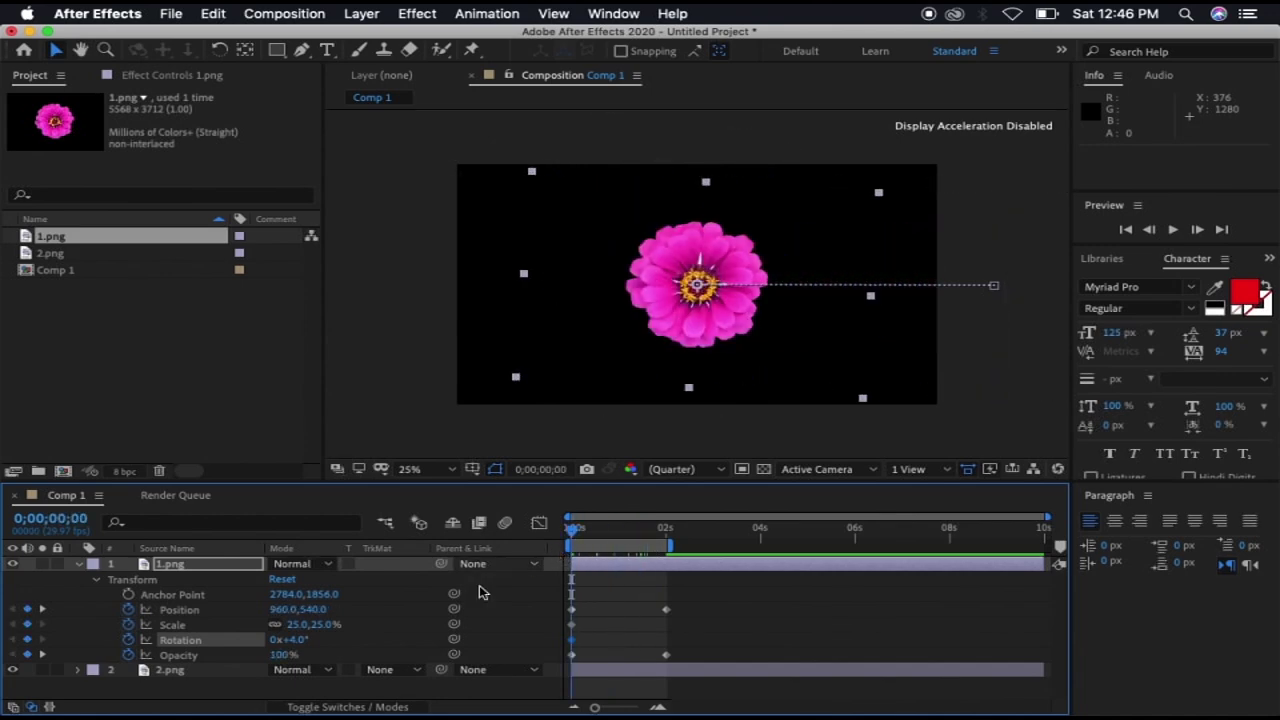
mouse_move(298, 640)
mouse_down()
mouse_move(278, 648)
mouse_move(299, 646)
mouse_up()
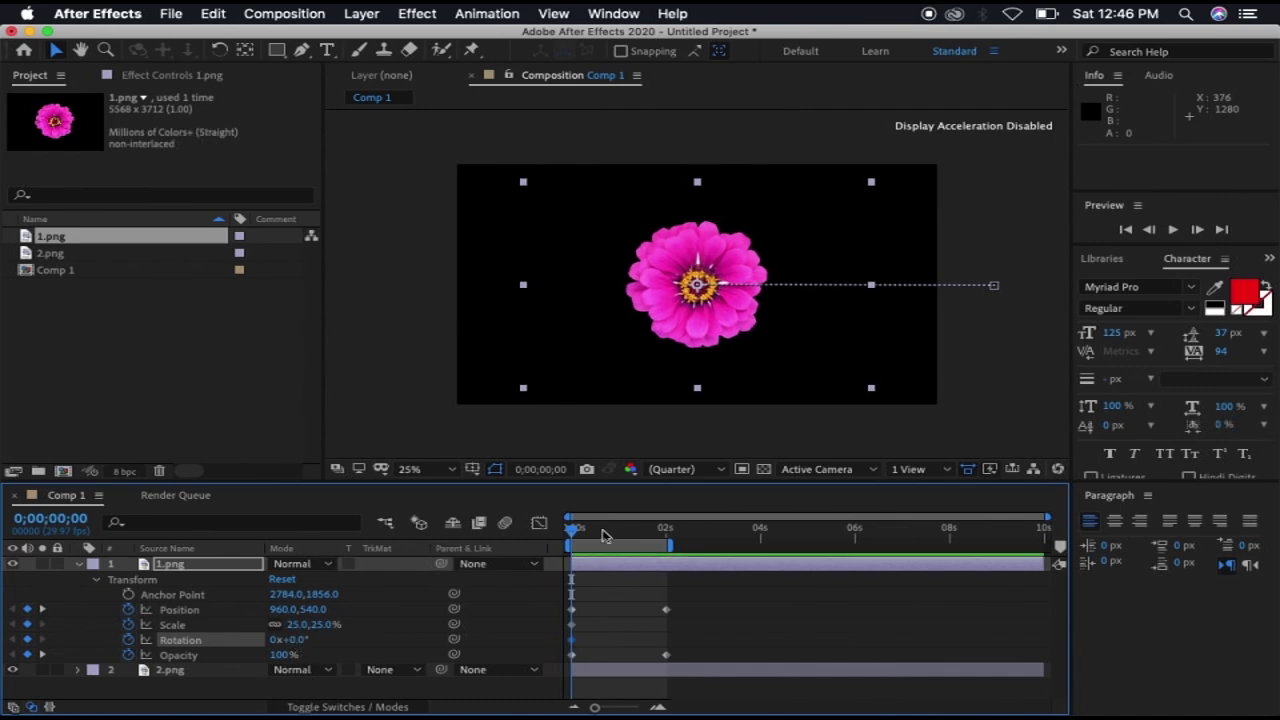
- Keyframe the pink flower's Scale to 91% at 2 seconds and preview the result
drag(576, 537, 666, 535)
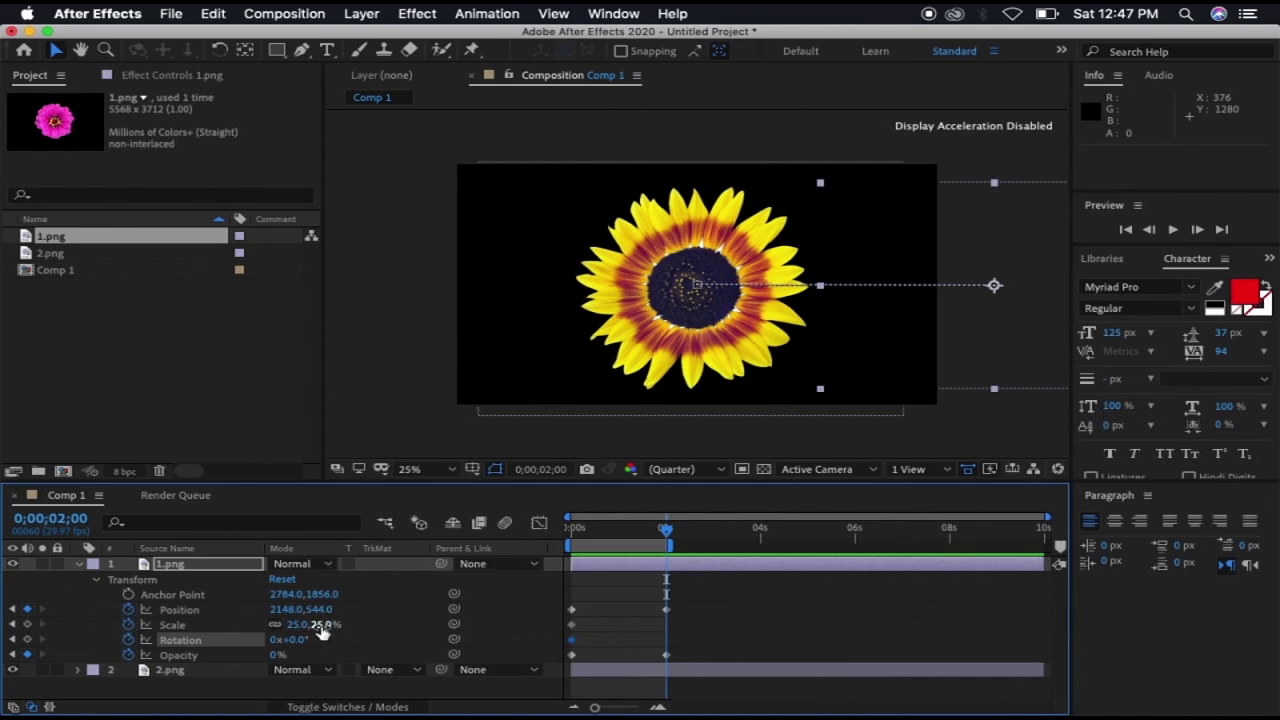
drag(313, 624, 355, 624)
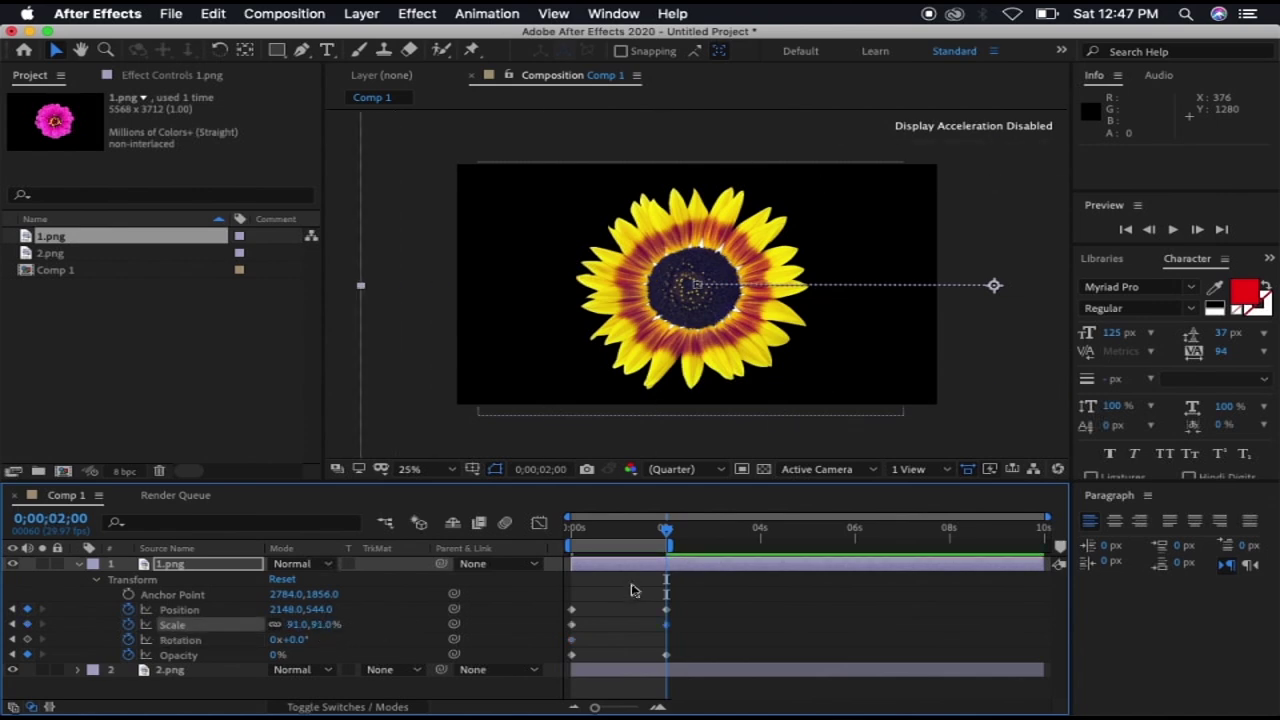
drag(666, 531, 441, 558)
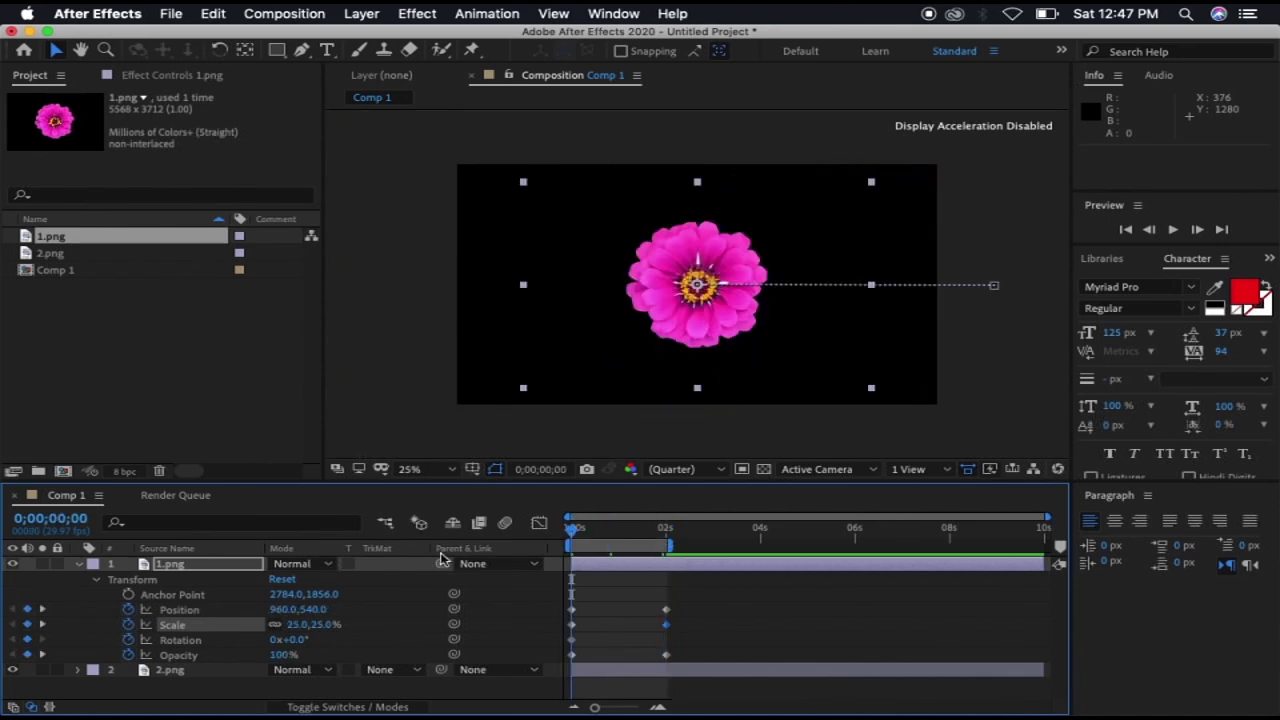
key(space)
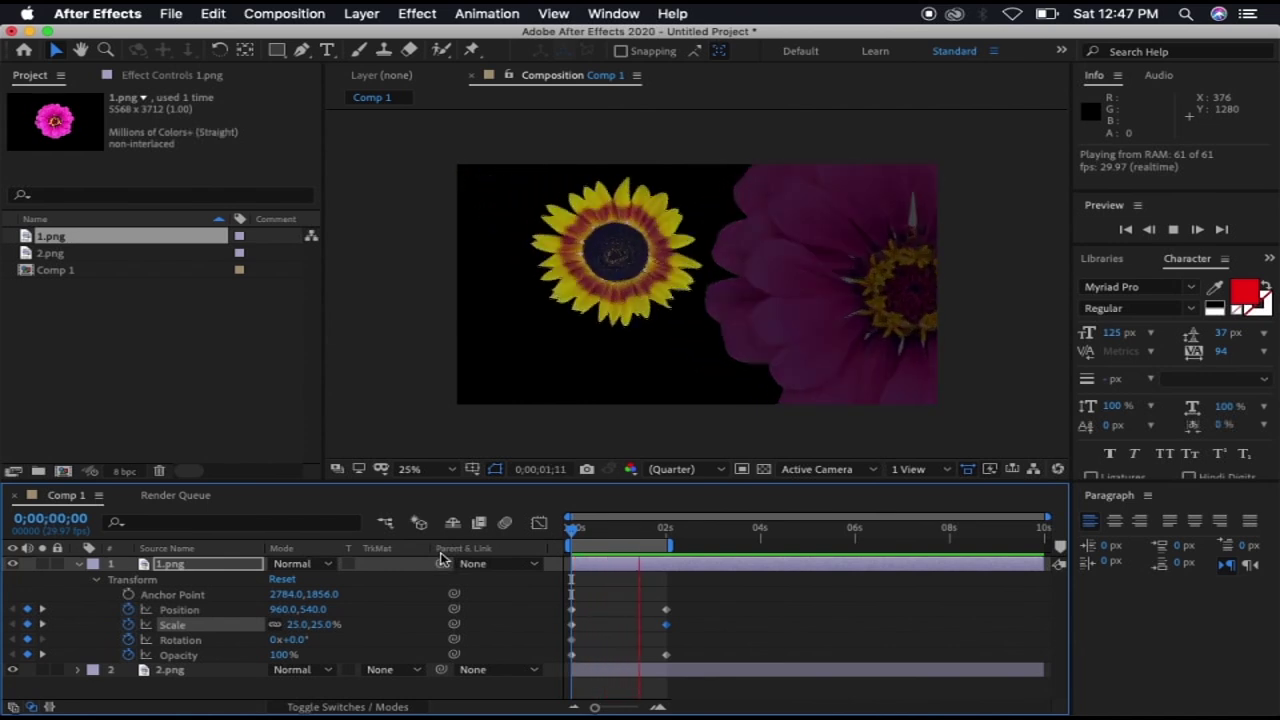
key(space)
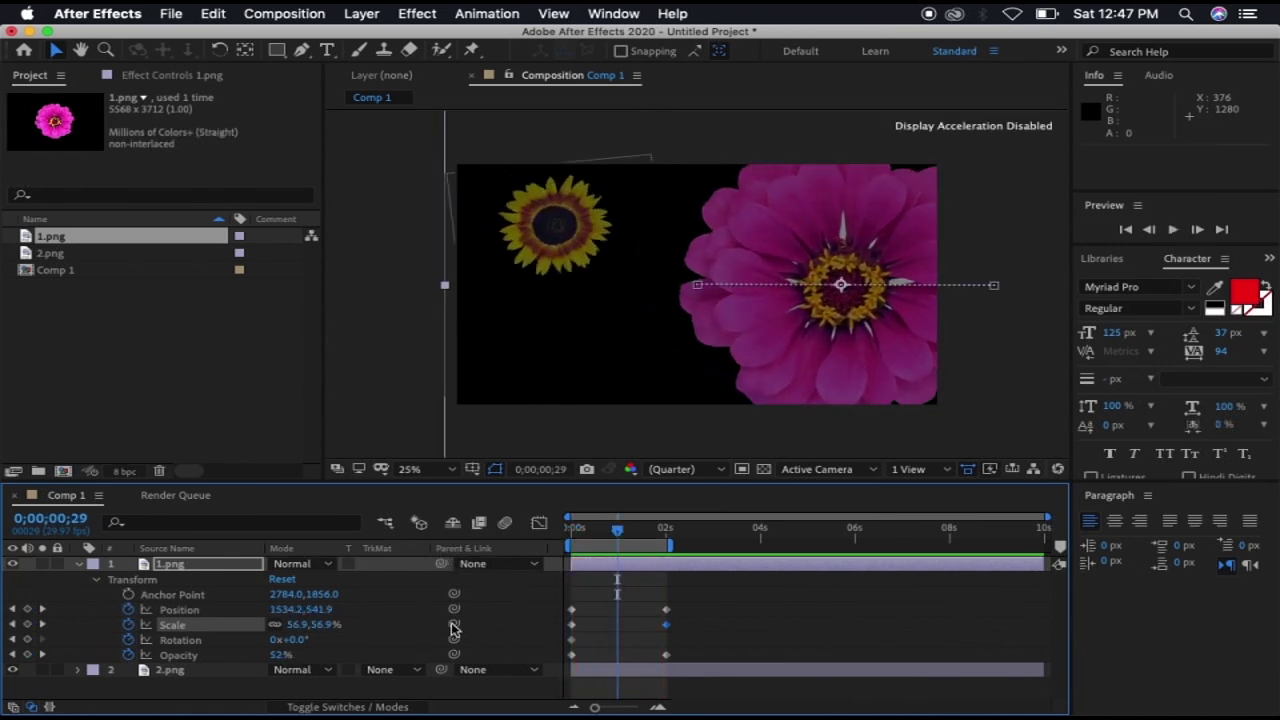
- Keyframe the pink flower's Rotation to 69° at 2 seconds and preview from the start
drag(619, 535, 668, 538)
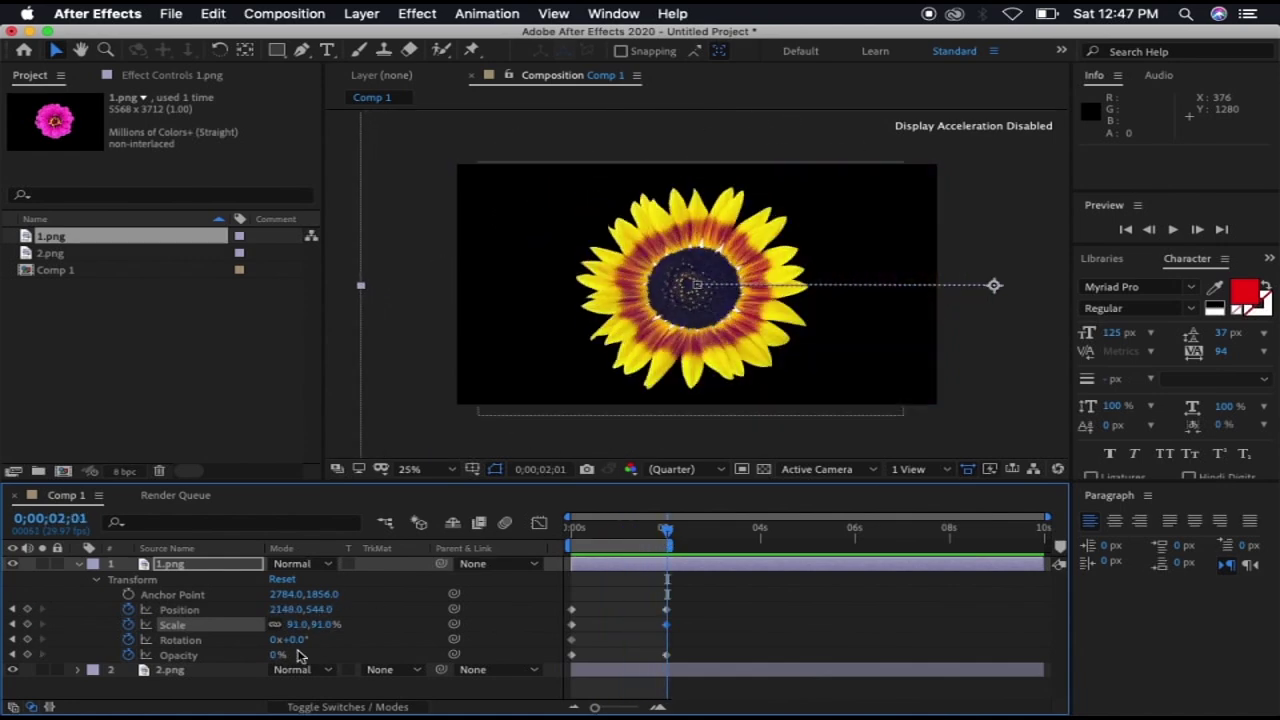
drag(295, 640, 345, 640)
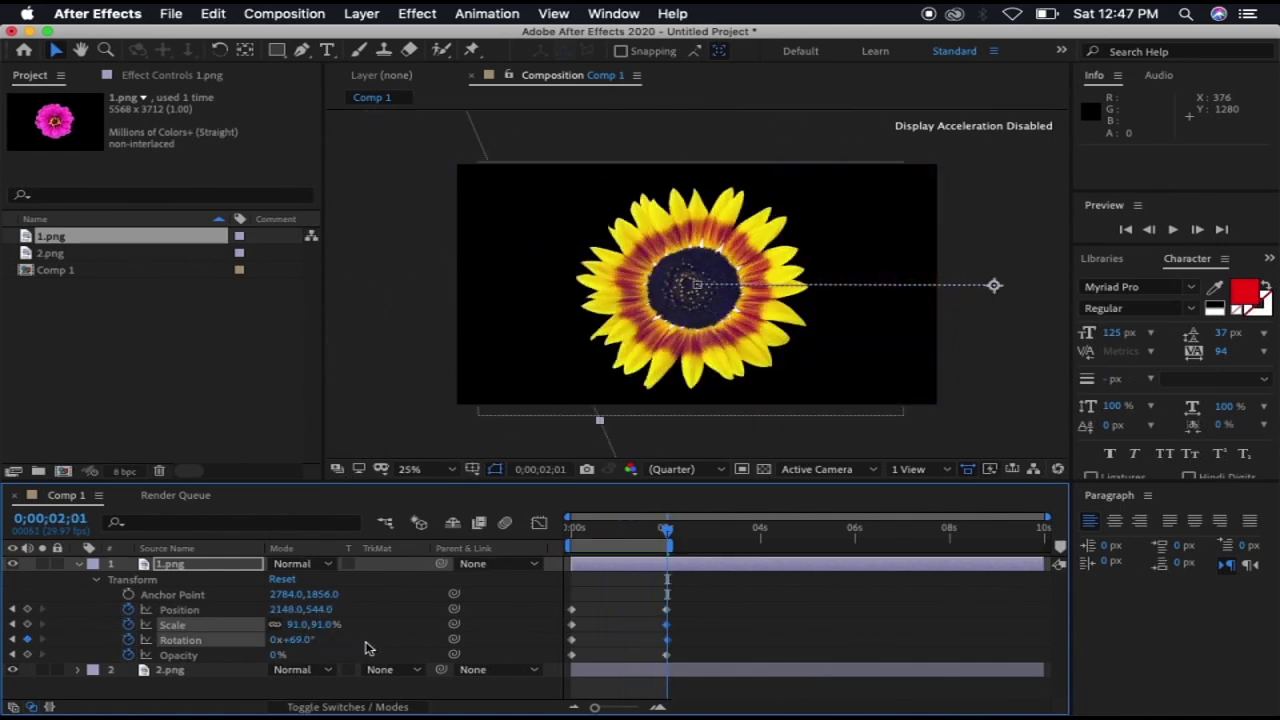
drag(664, 536, 444, 535)
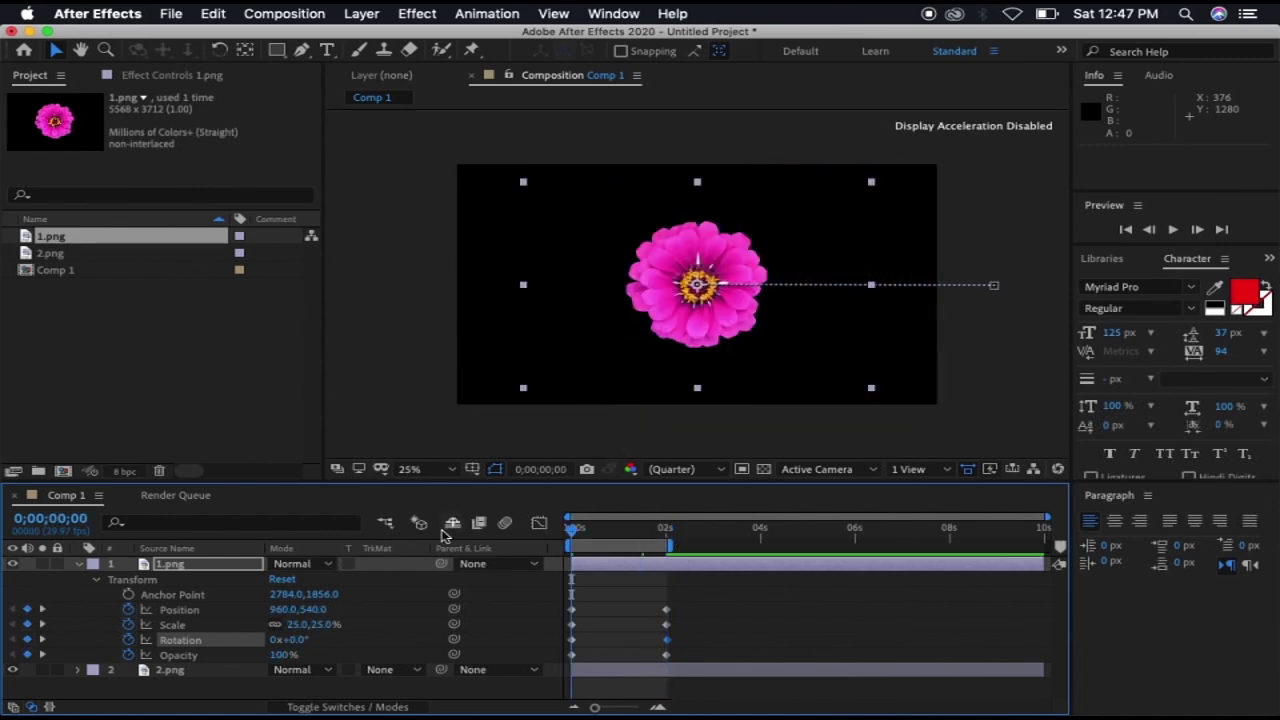
key(space)
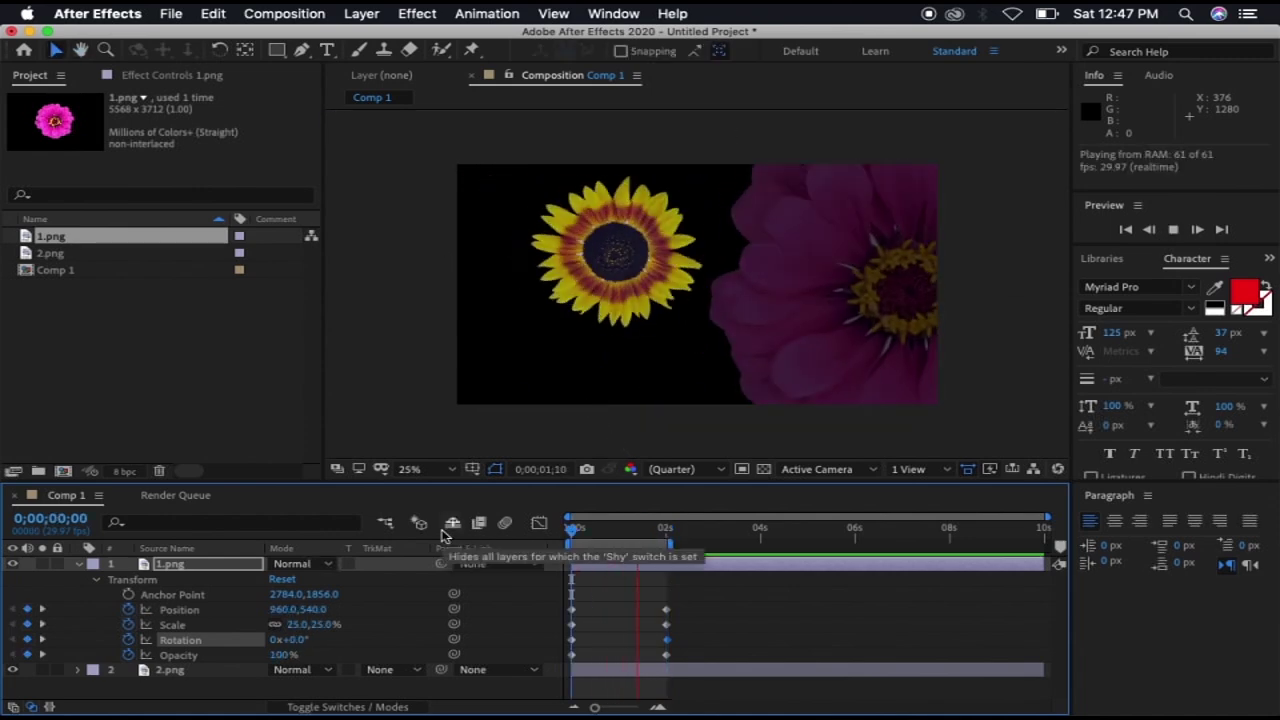